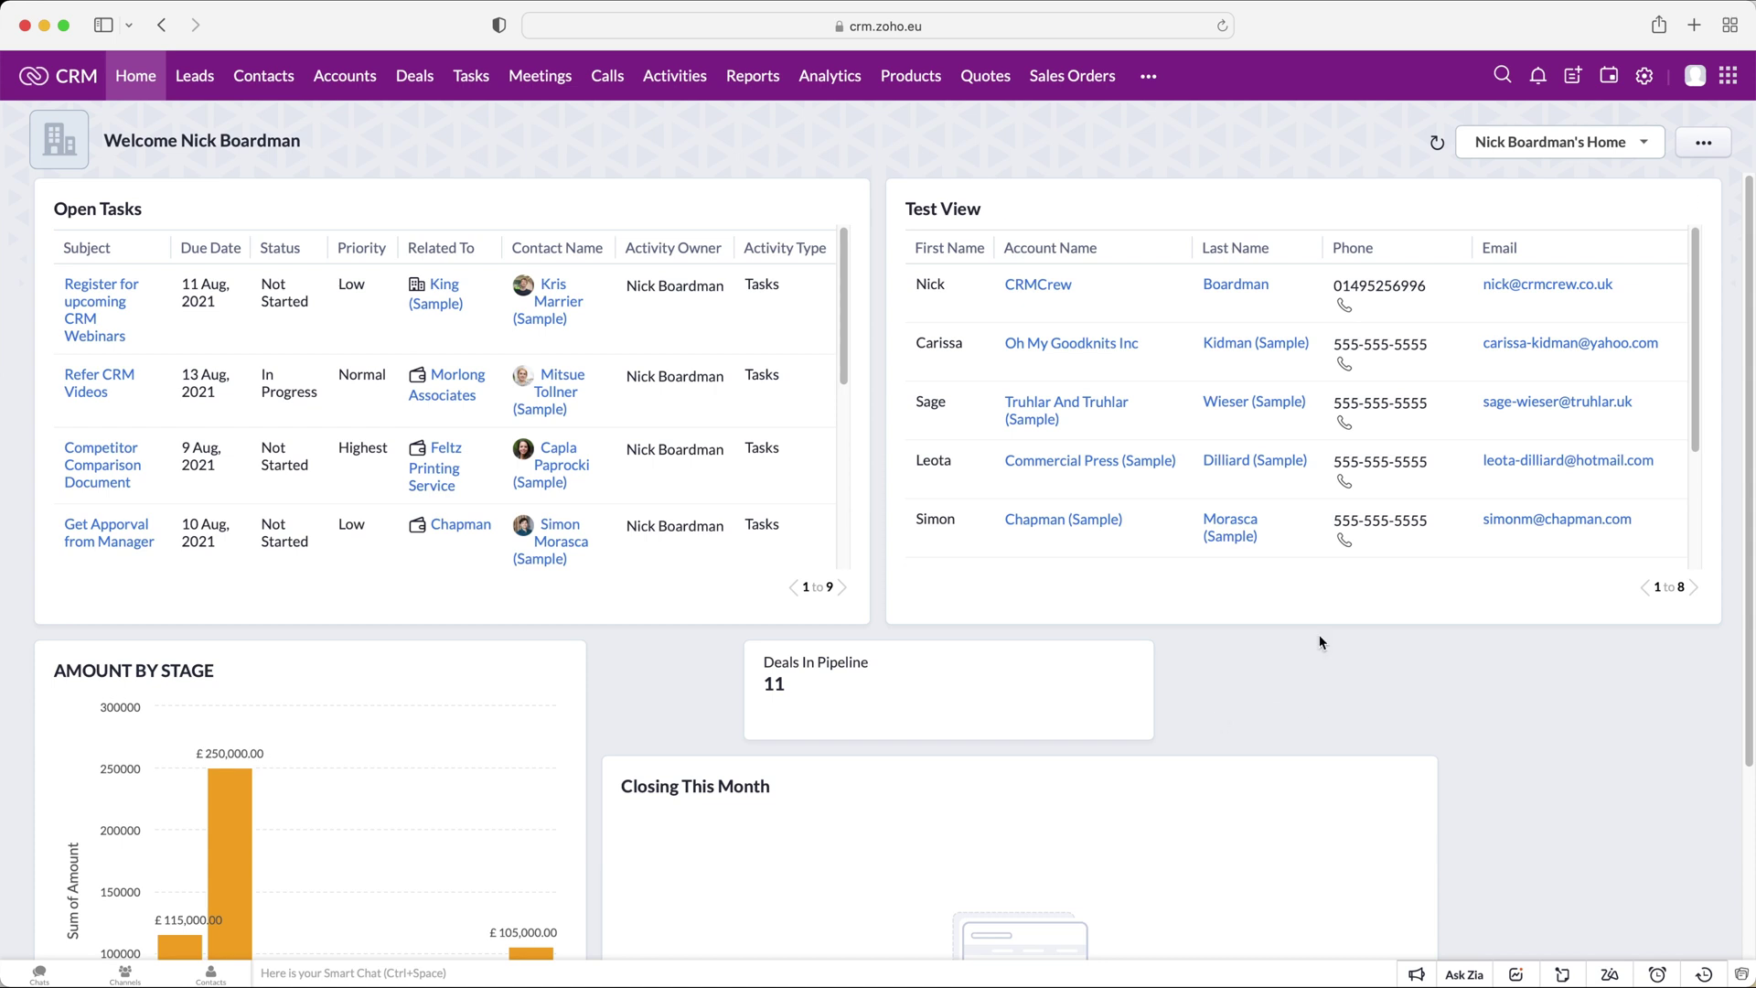
# - Open the Zoho CRM Setup page from the settings gear in the top bar
pyautogui.click(1646, 78)
# - Create a customer portal at the CRMCrew URL from Channels > Portals
pyautogui.doubleClick(1065, 219)
pyautogui.click(1065, 219)
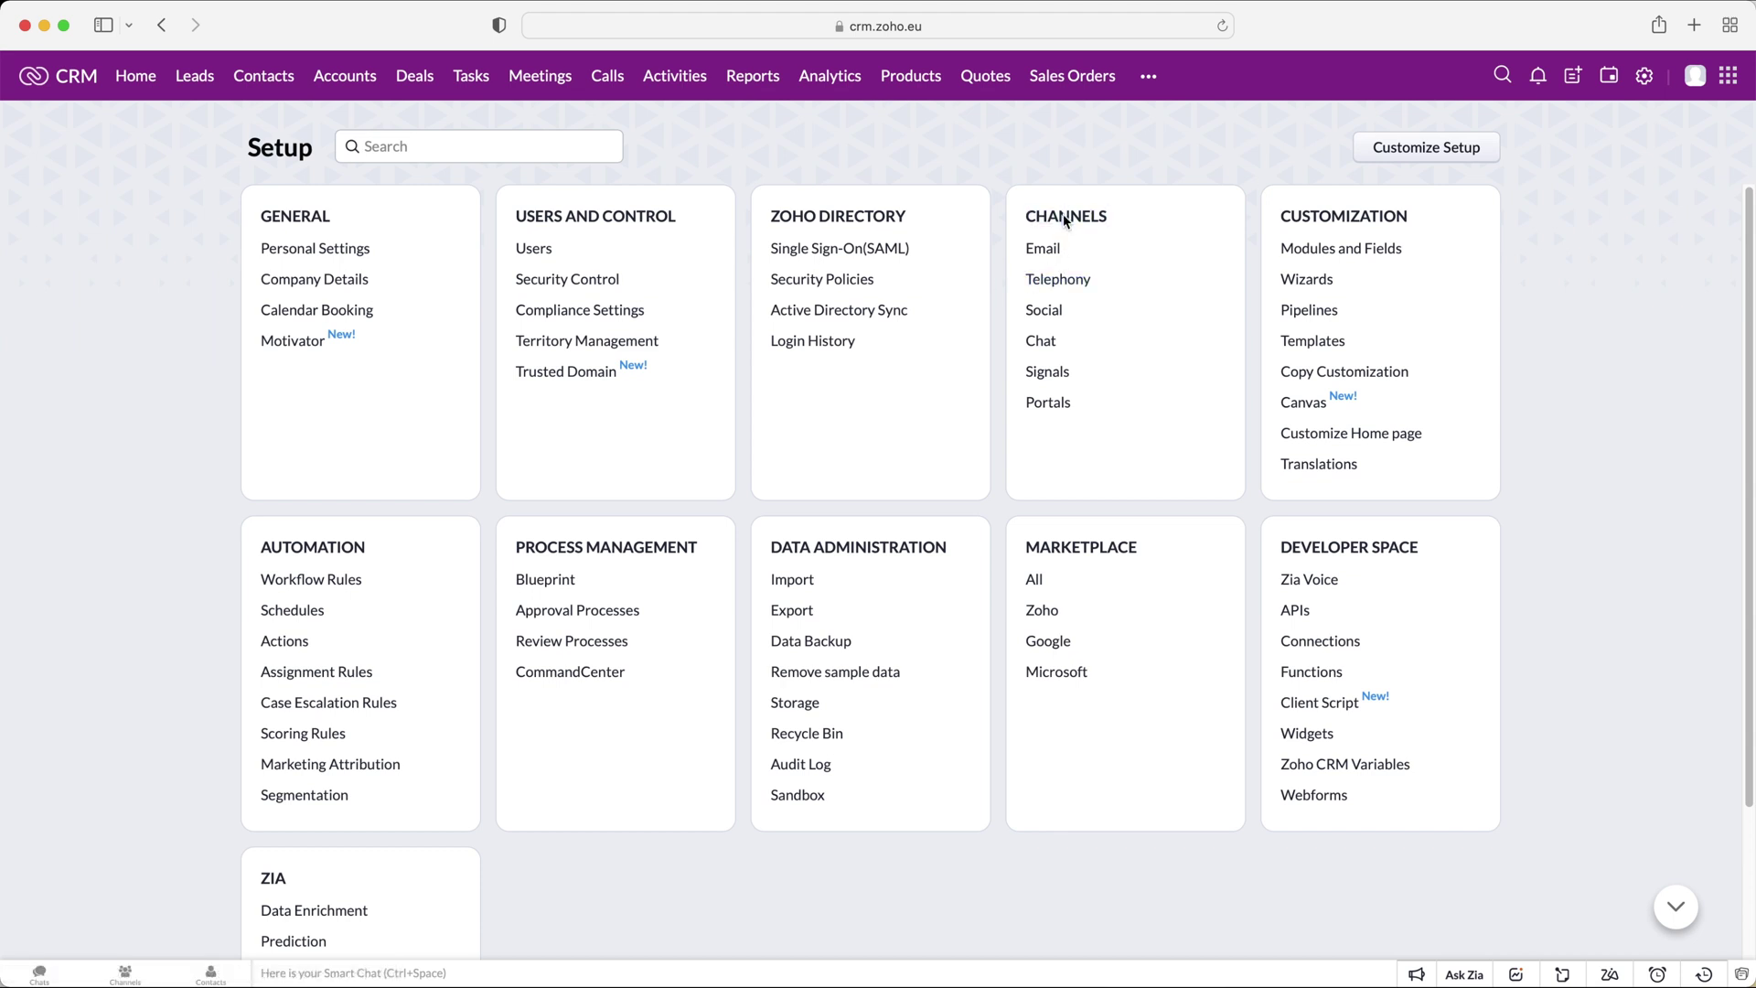
pyautogui.click(1049, 403)
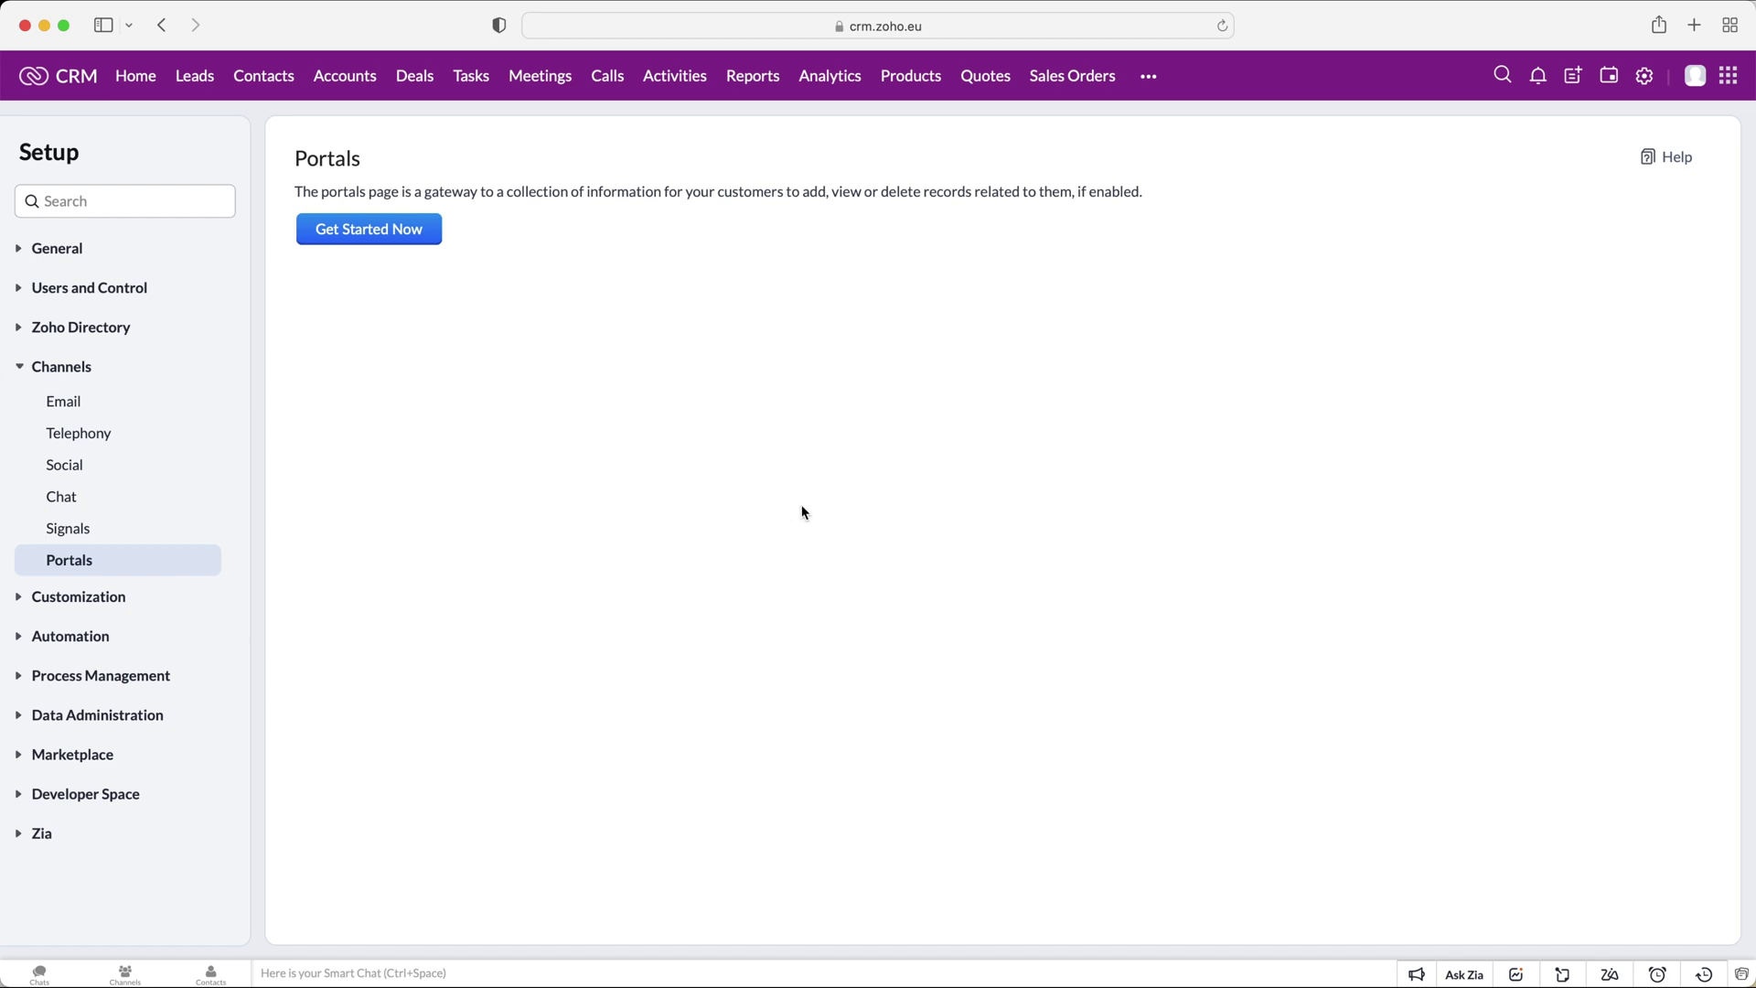
pyautogui.click(329, 230)
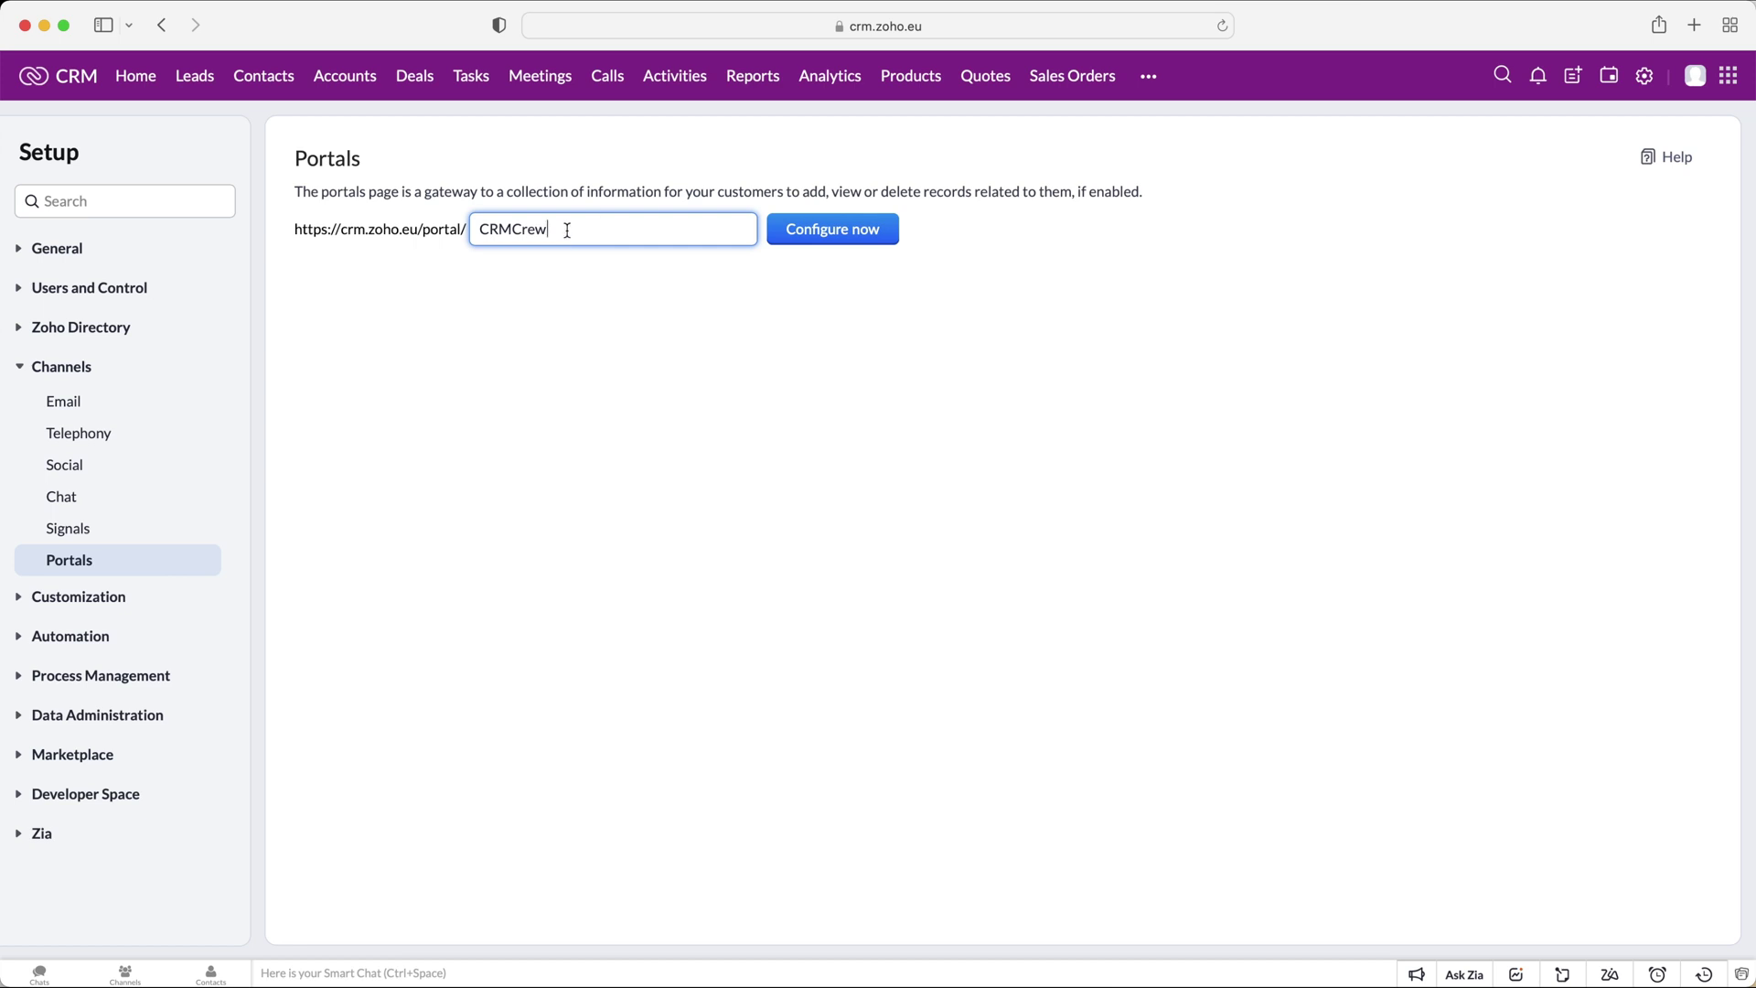
pyautogui.click(818, 231)
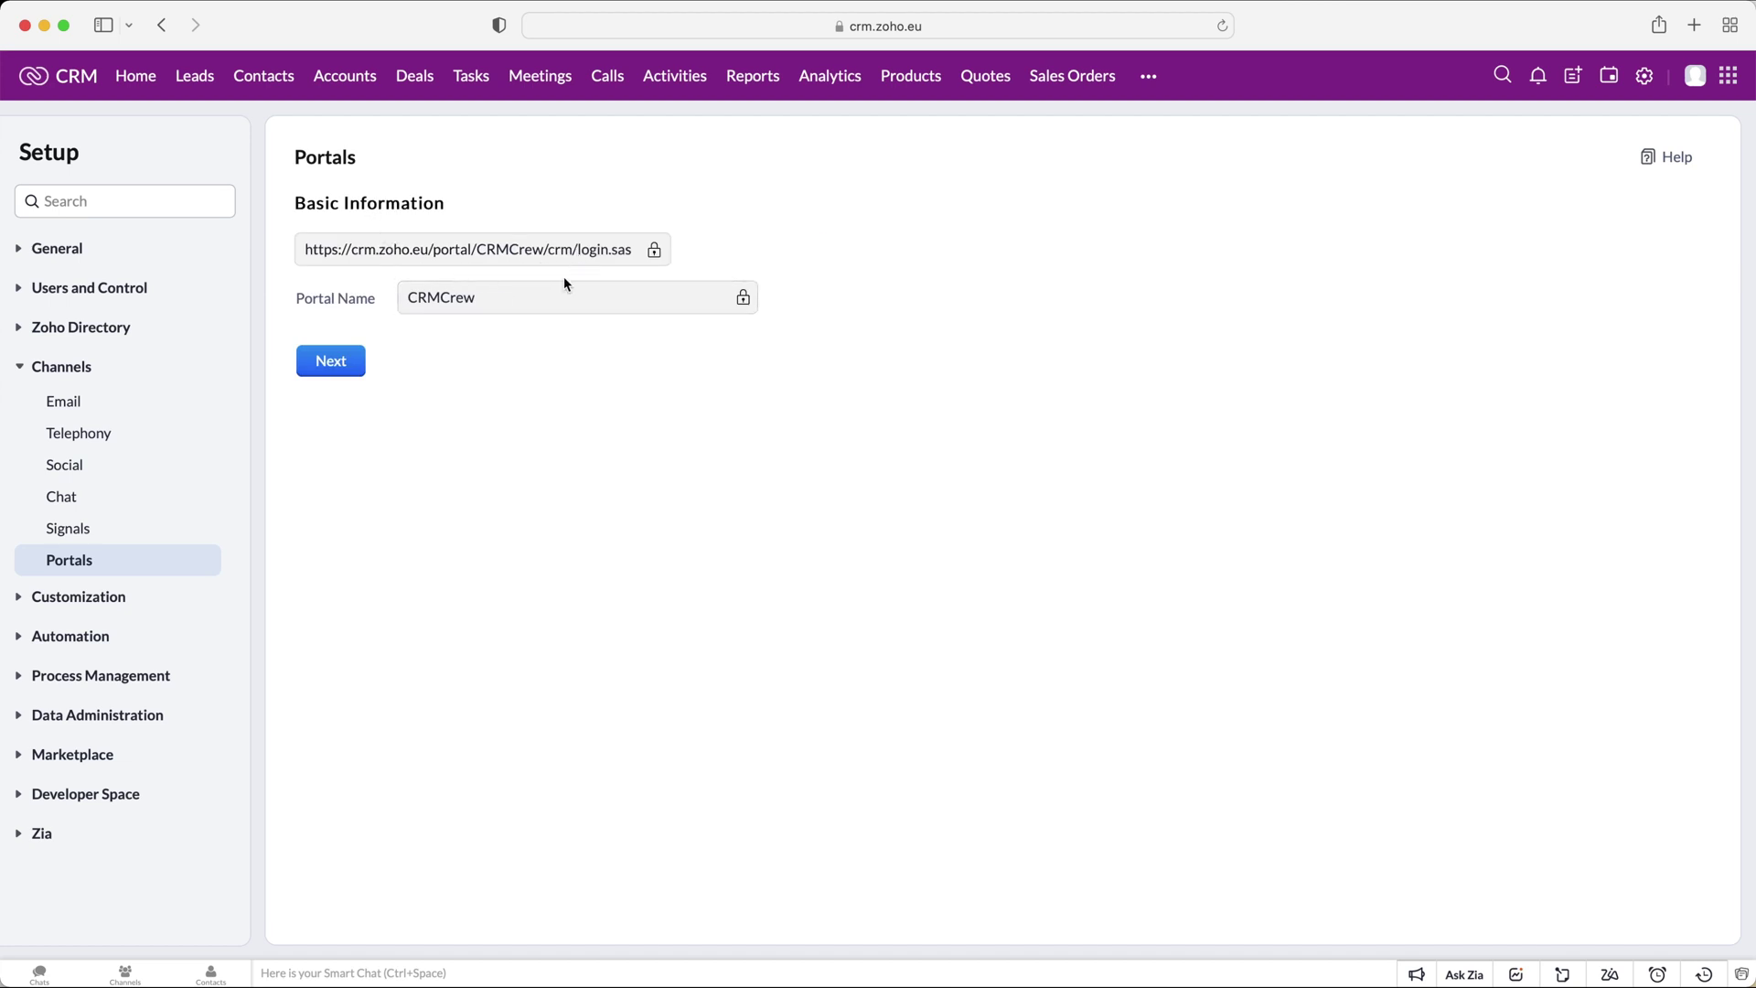
# - Move past the portal's basic information and open the Client Portal user type's settings
pyautogui.click(312, 366)
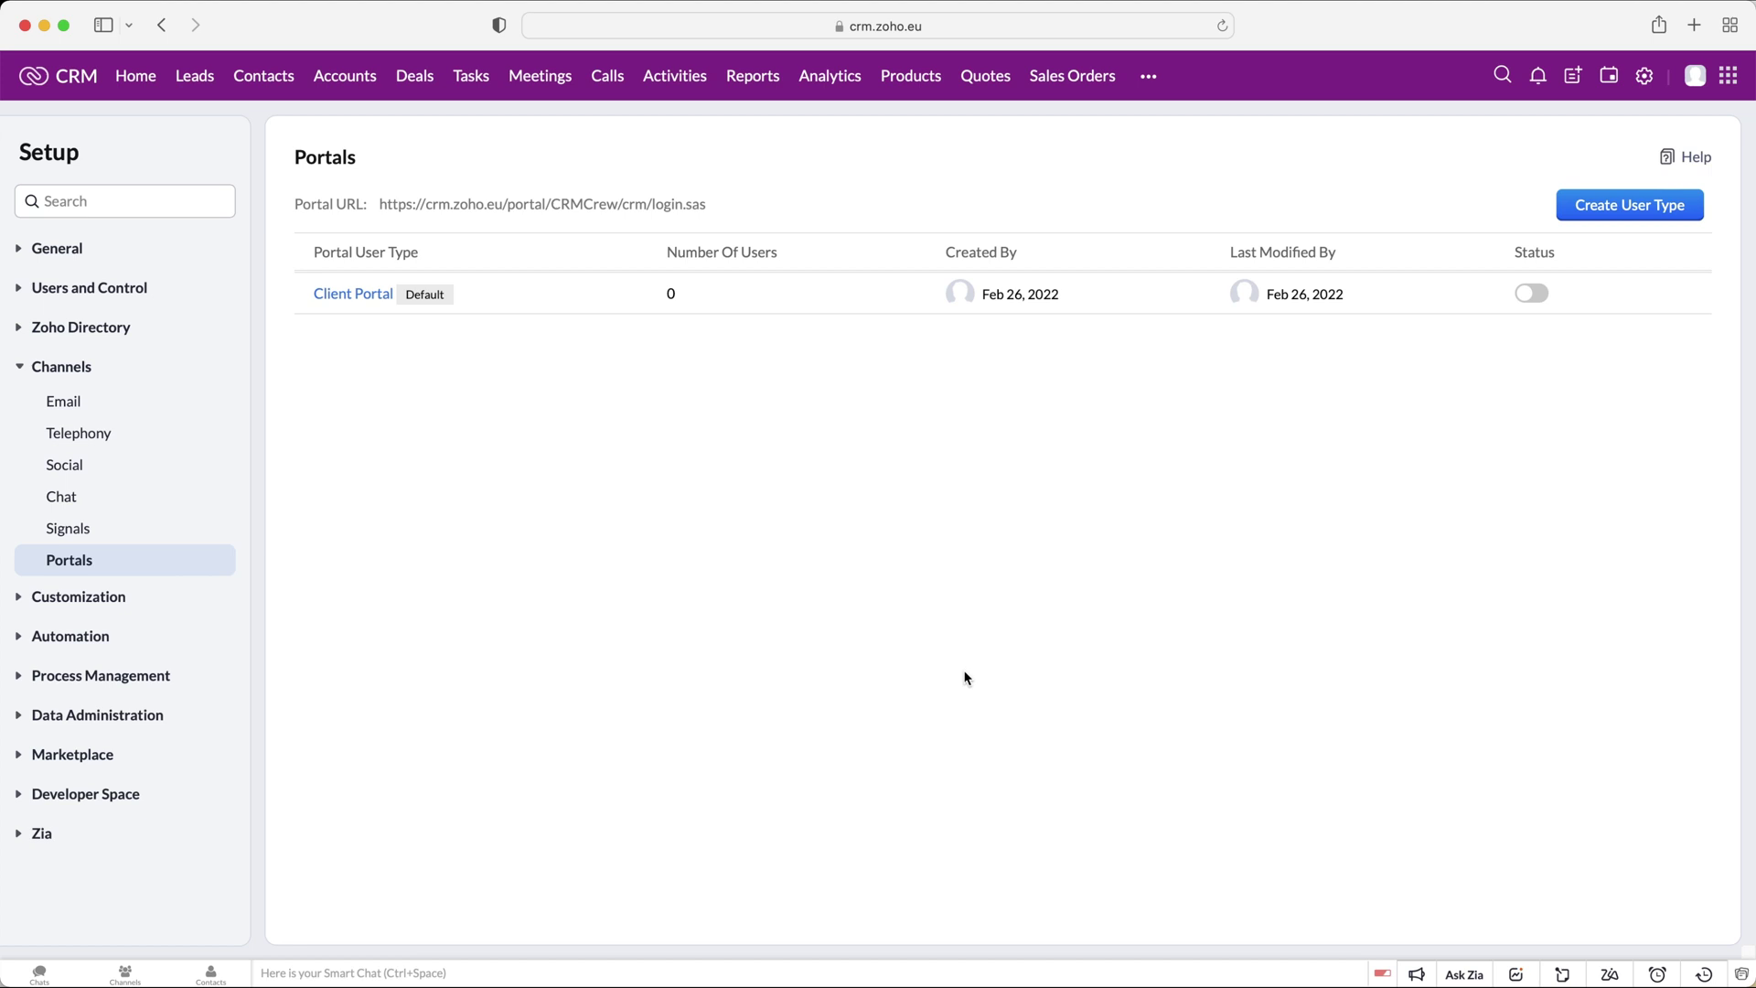
pyautogui.click(360, 294)
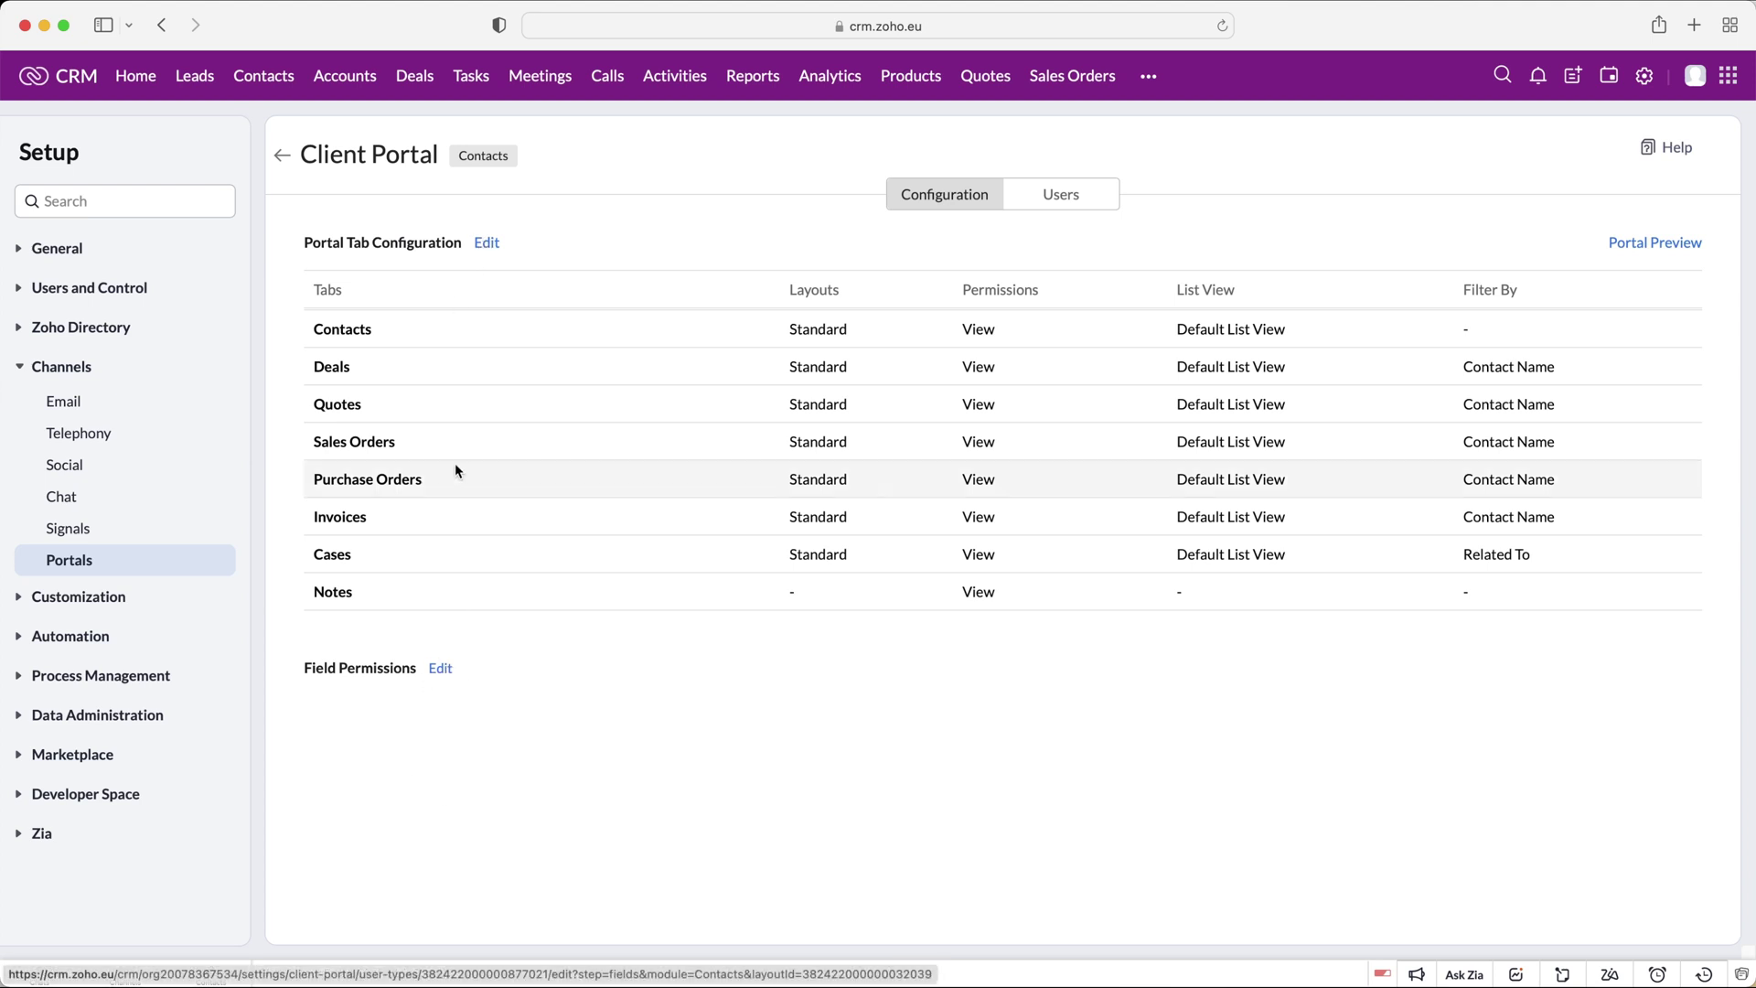
# - Open the Client Portal's Portal Tab Configuration for editing and review the module list
pyautogui.click(486, 243)
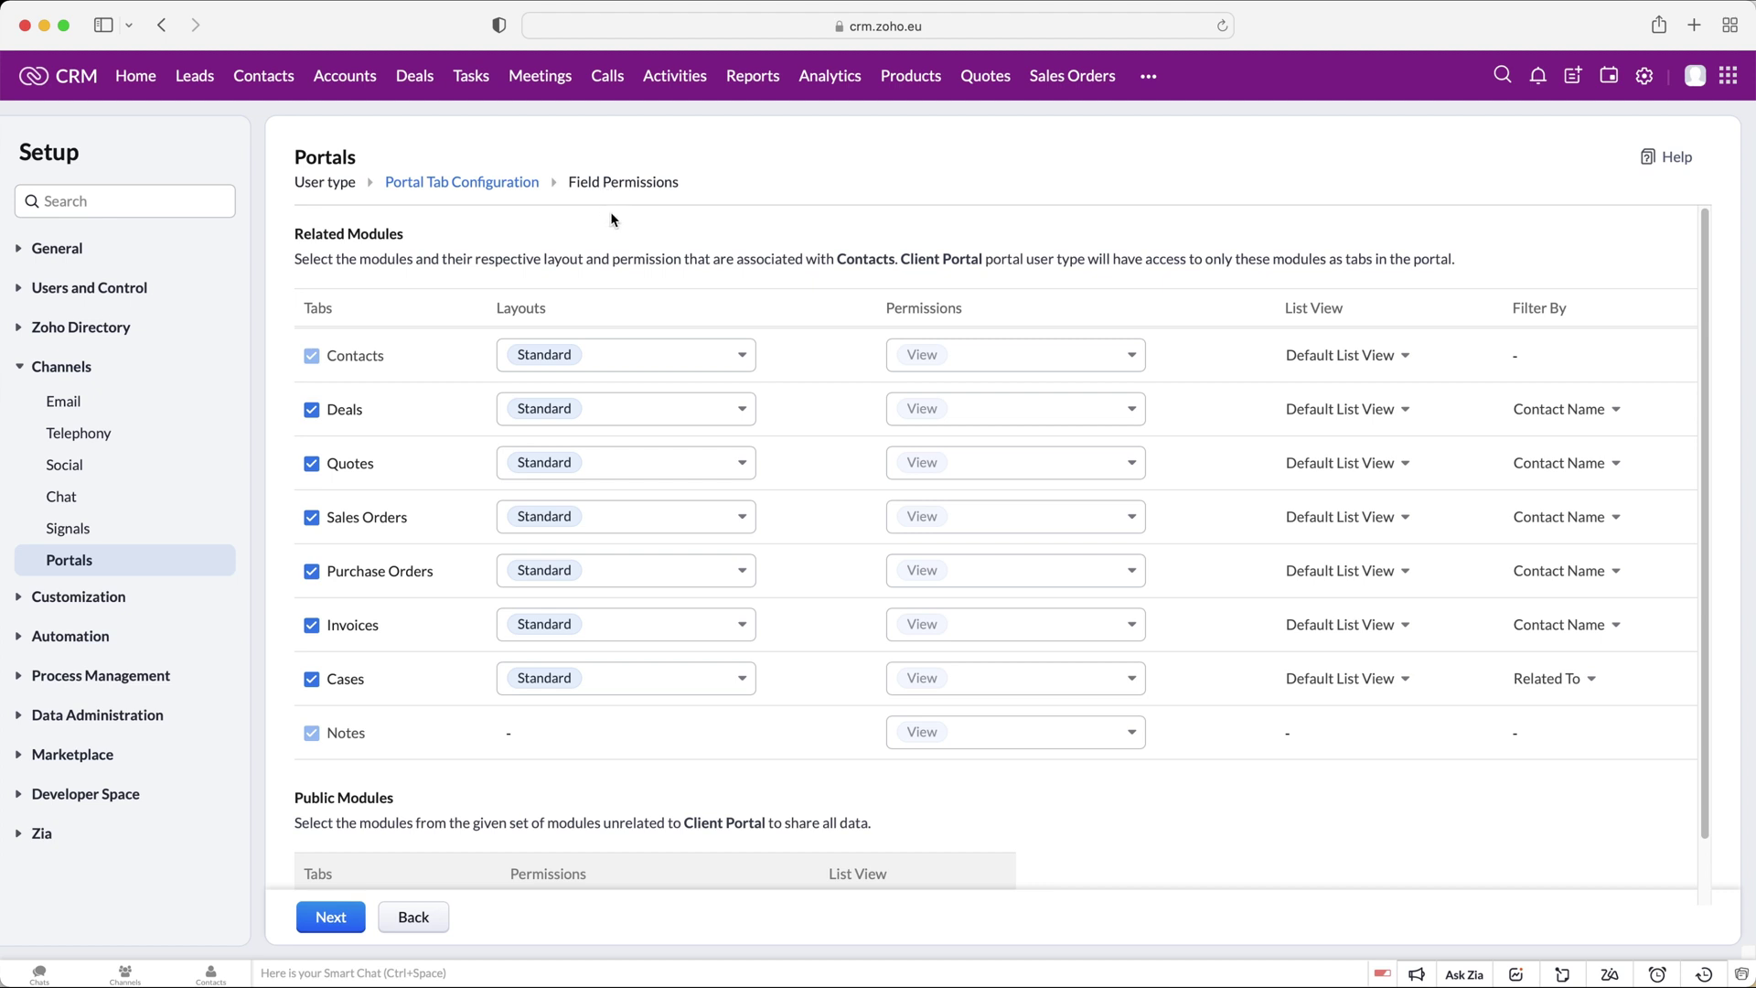
pyautogui.scroll(-2, 716, 245)
pyautogui.scroll(2, 717, 333)
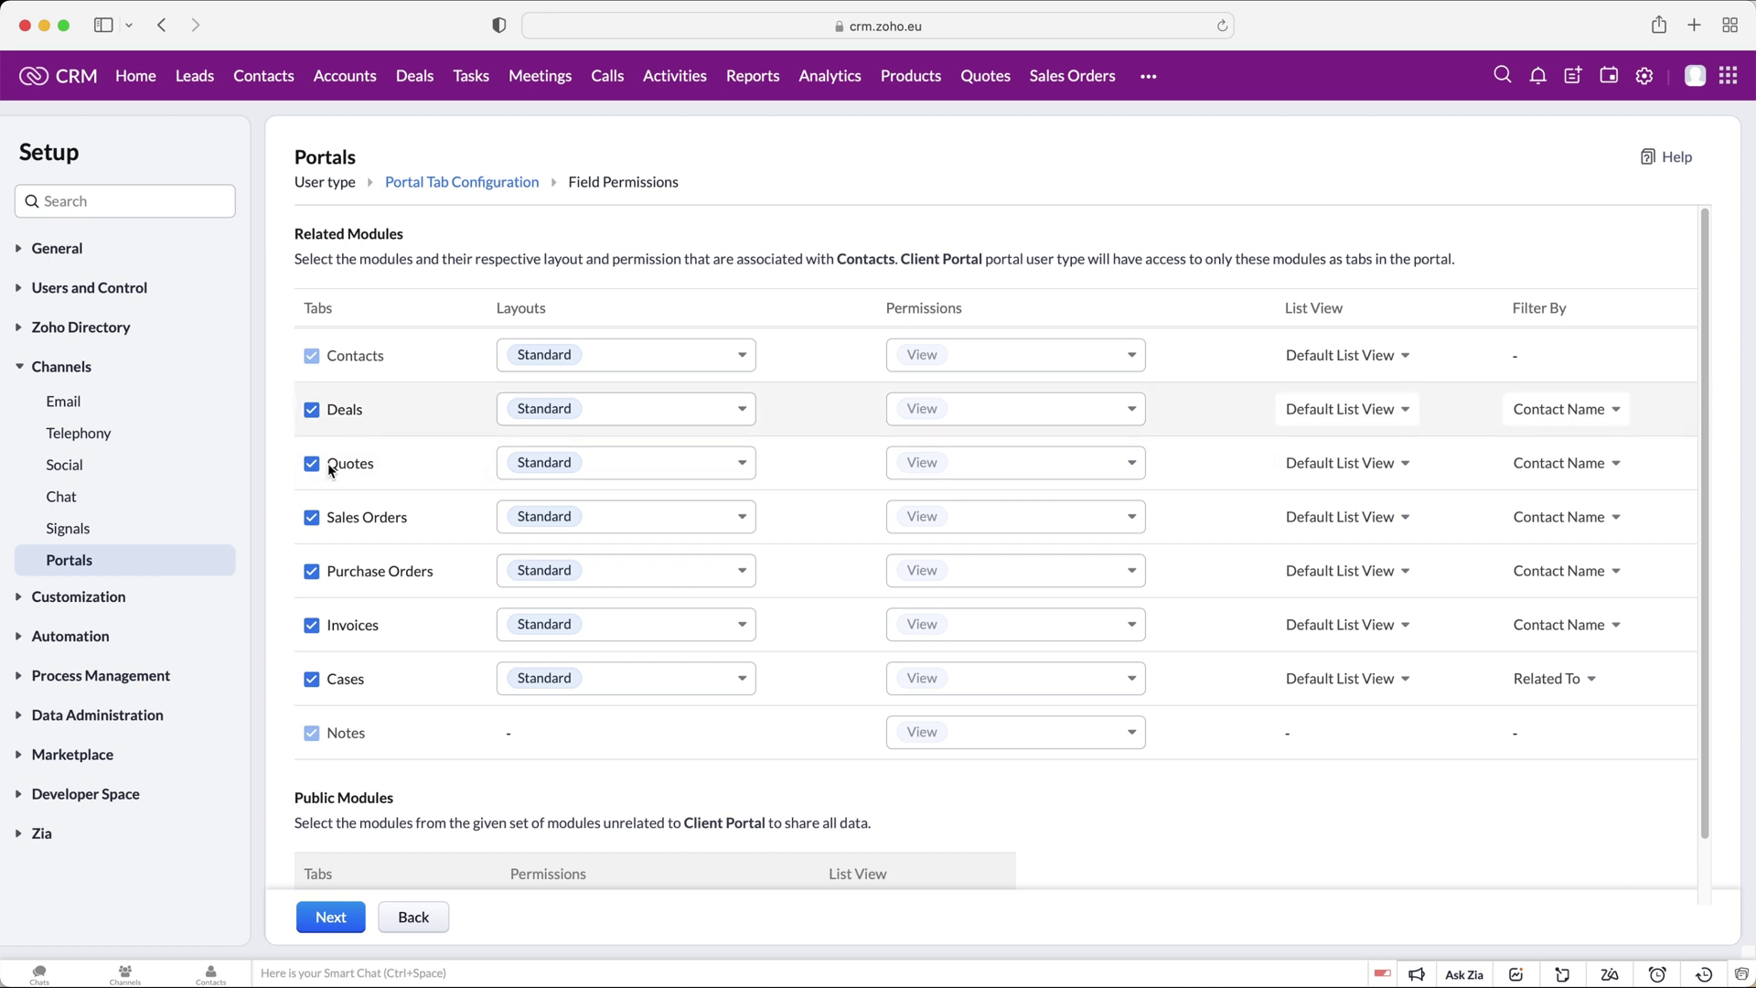
# - Untick Sales Orders, Purchase Orders and Invoices in the Client Portal tabs
pyautogui.click(312, 519)
pyautogui.click(312, 572)
pyautogui.click(312, 625)
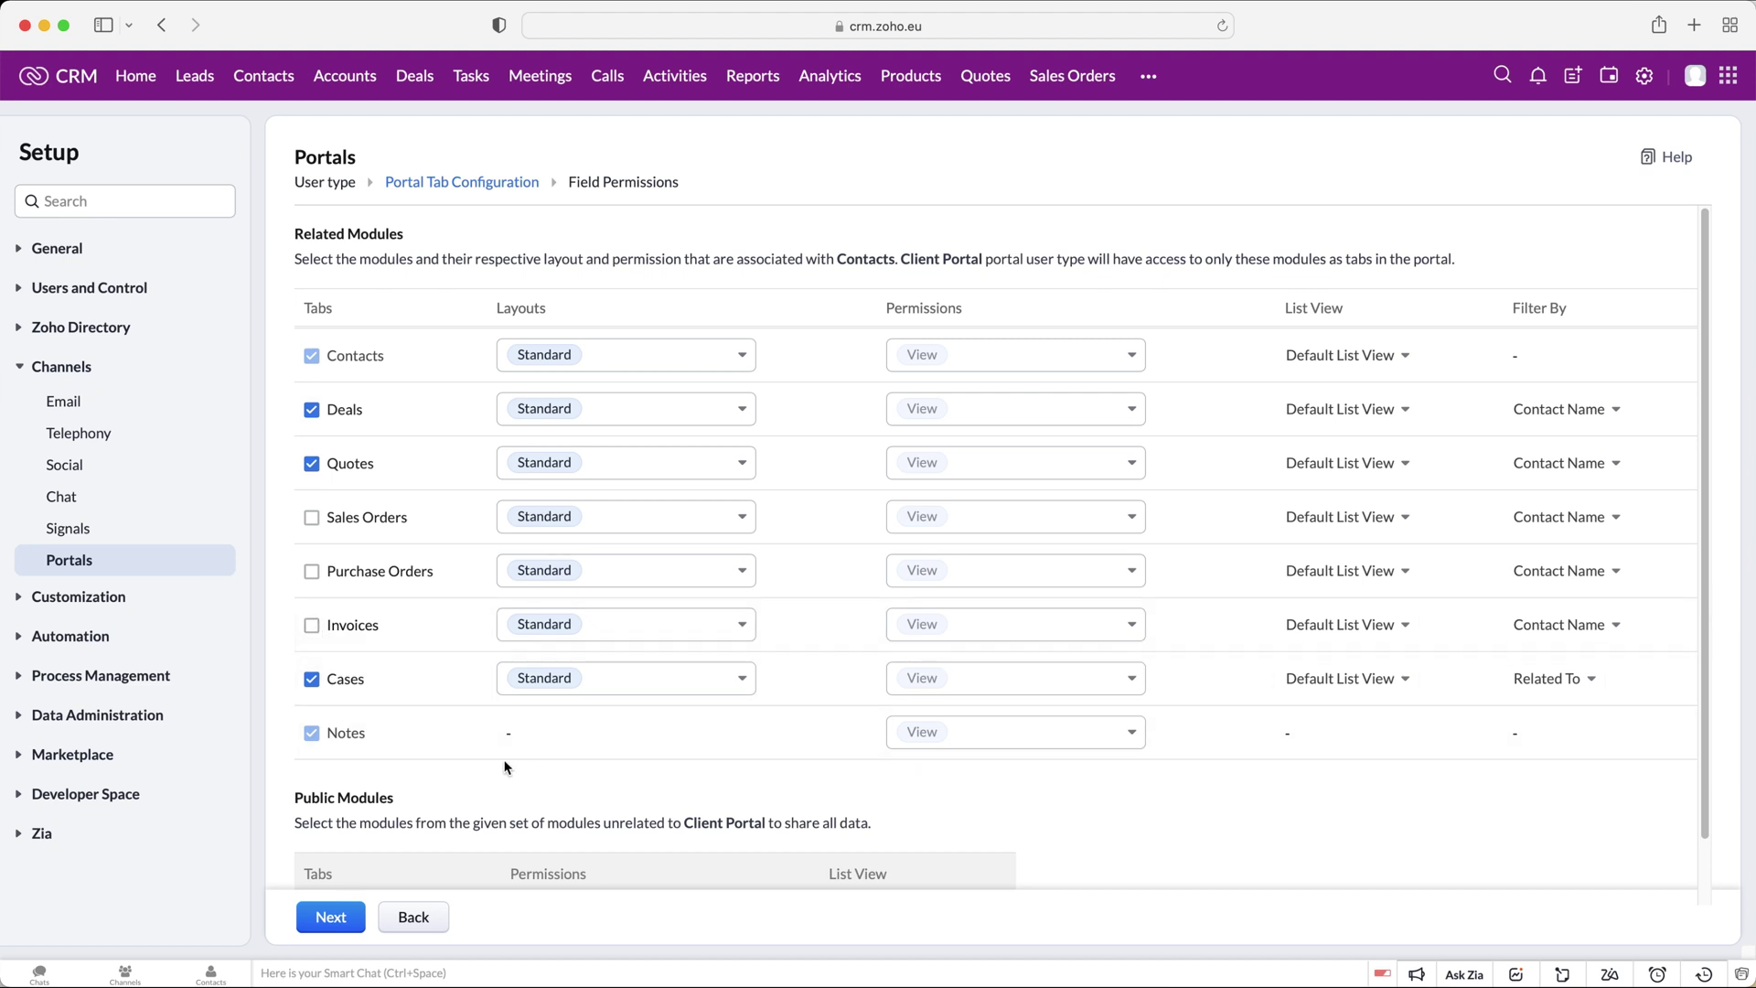
pyautogui.click(330, 519)
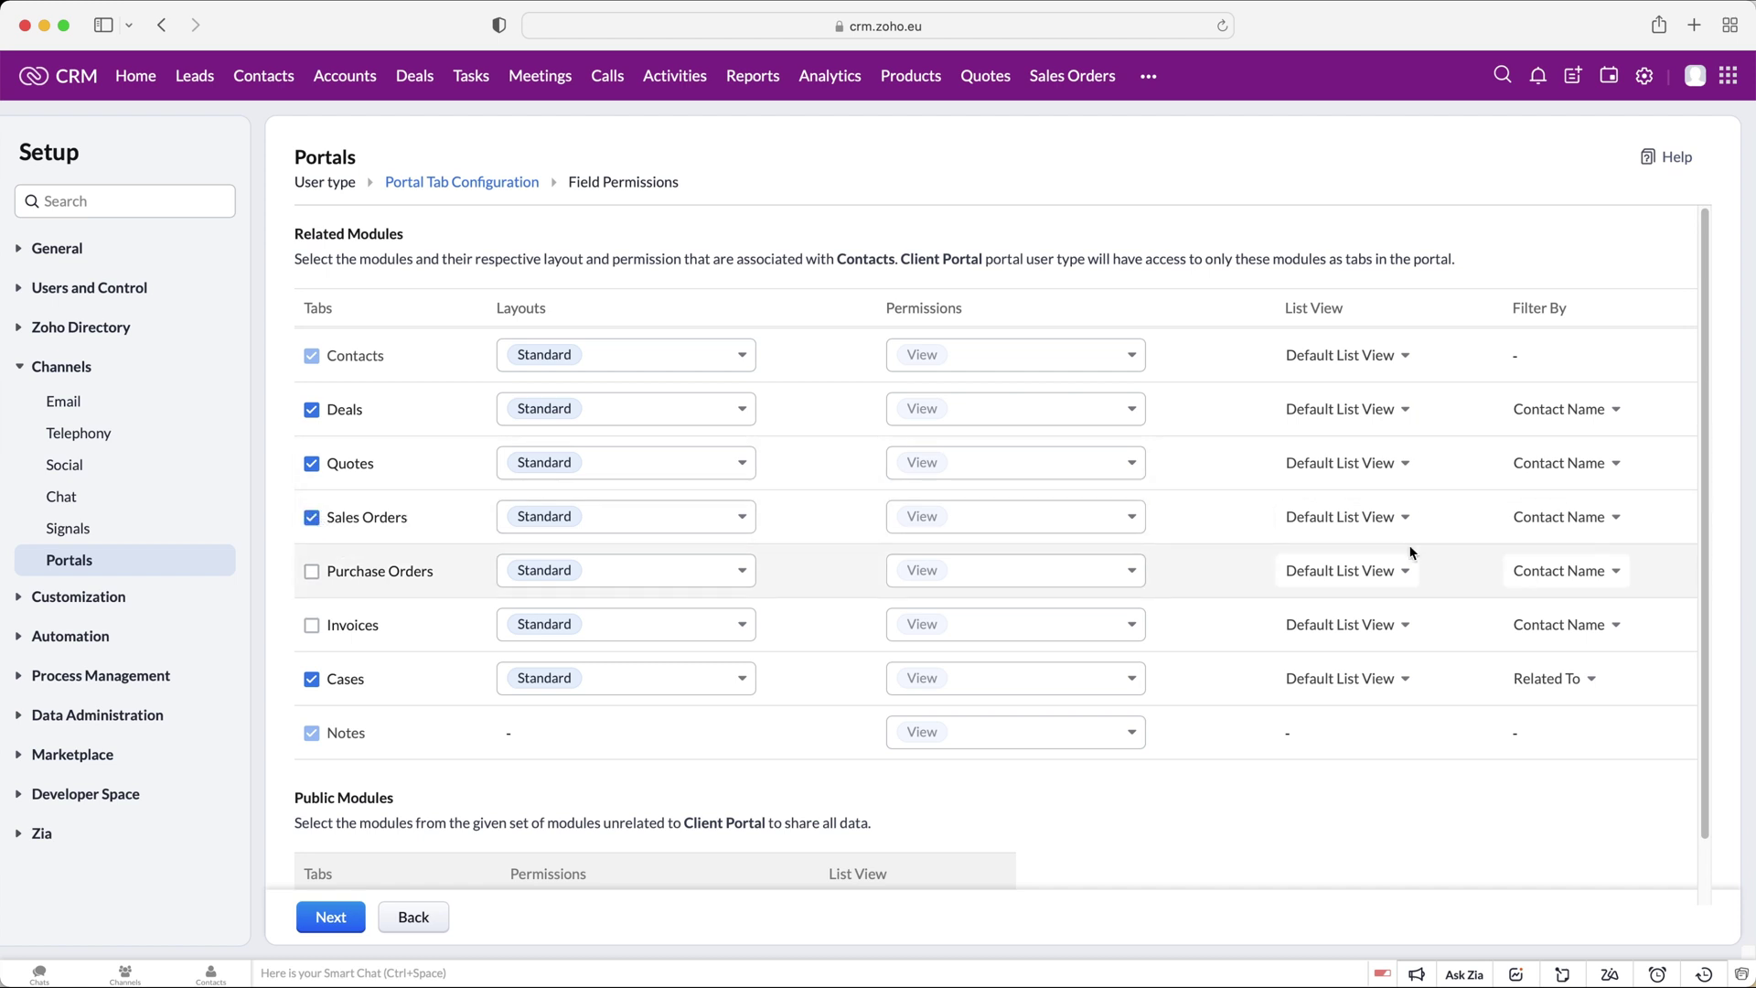
pyautogui.click(1370, 518)
pyautogui.click(1352, 552)
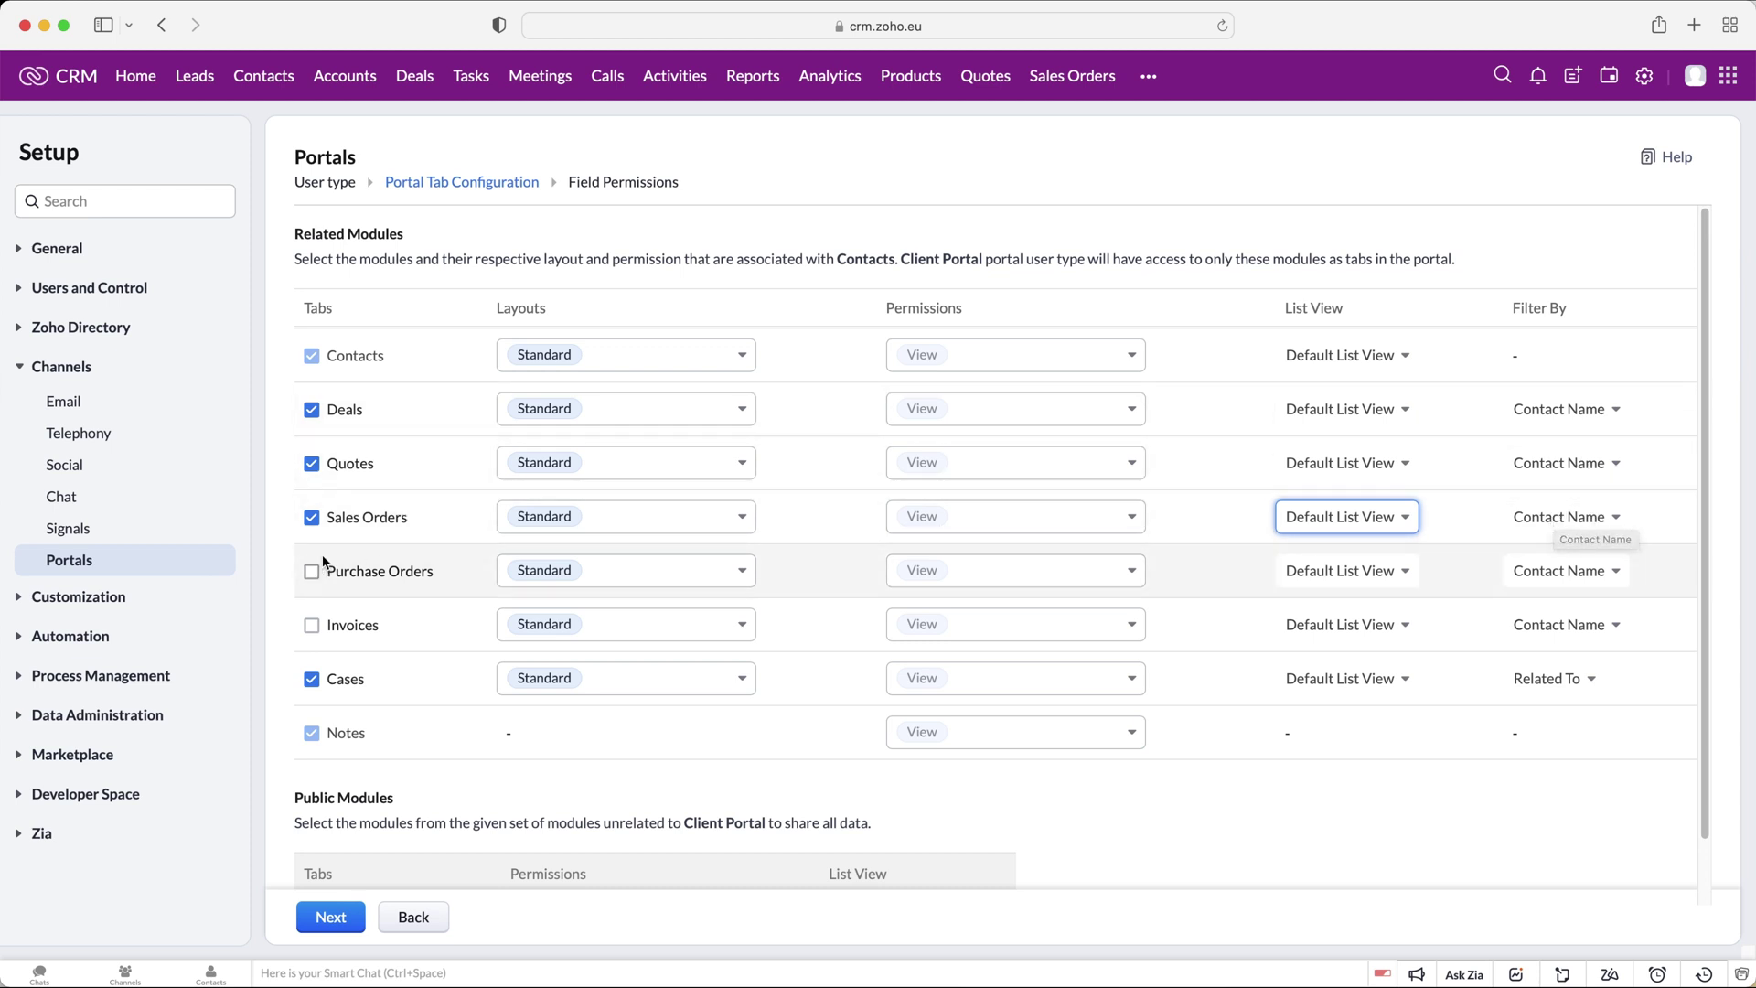
pyautogui.click(311, 517)
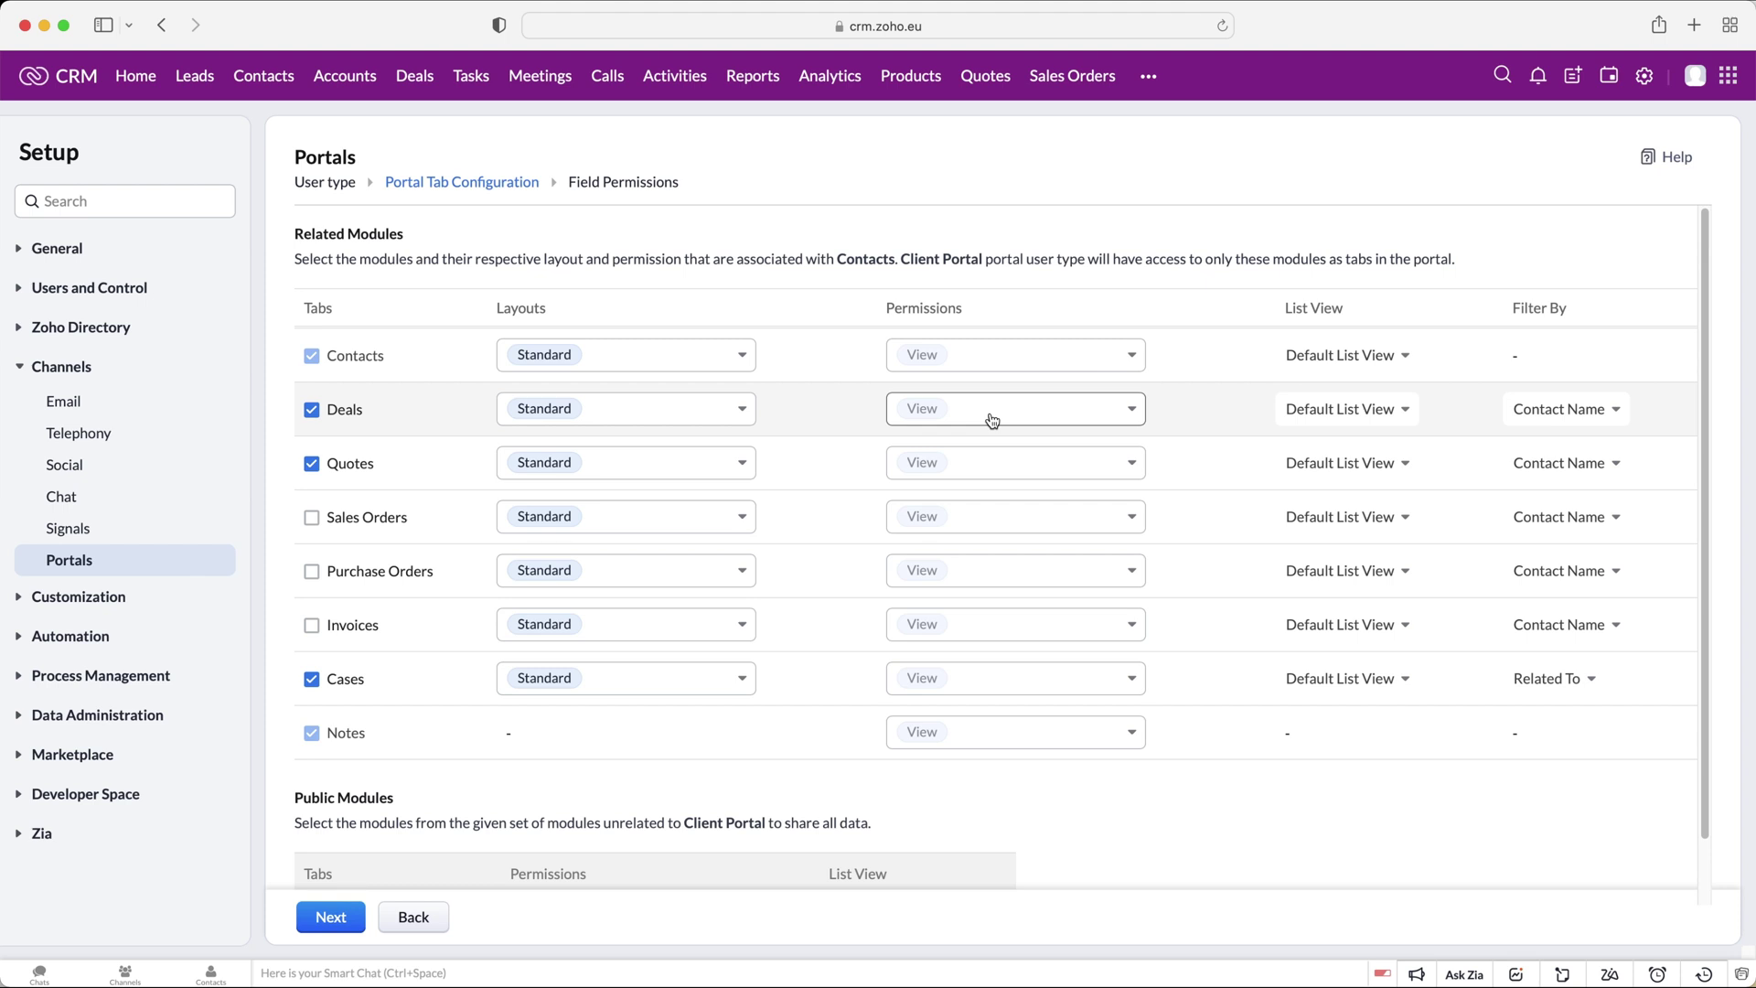
# - Give Client Portal users View, Create and Edit permissions on Deals, without Delete
pyautogui.click(1107, 411)
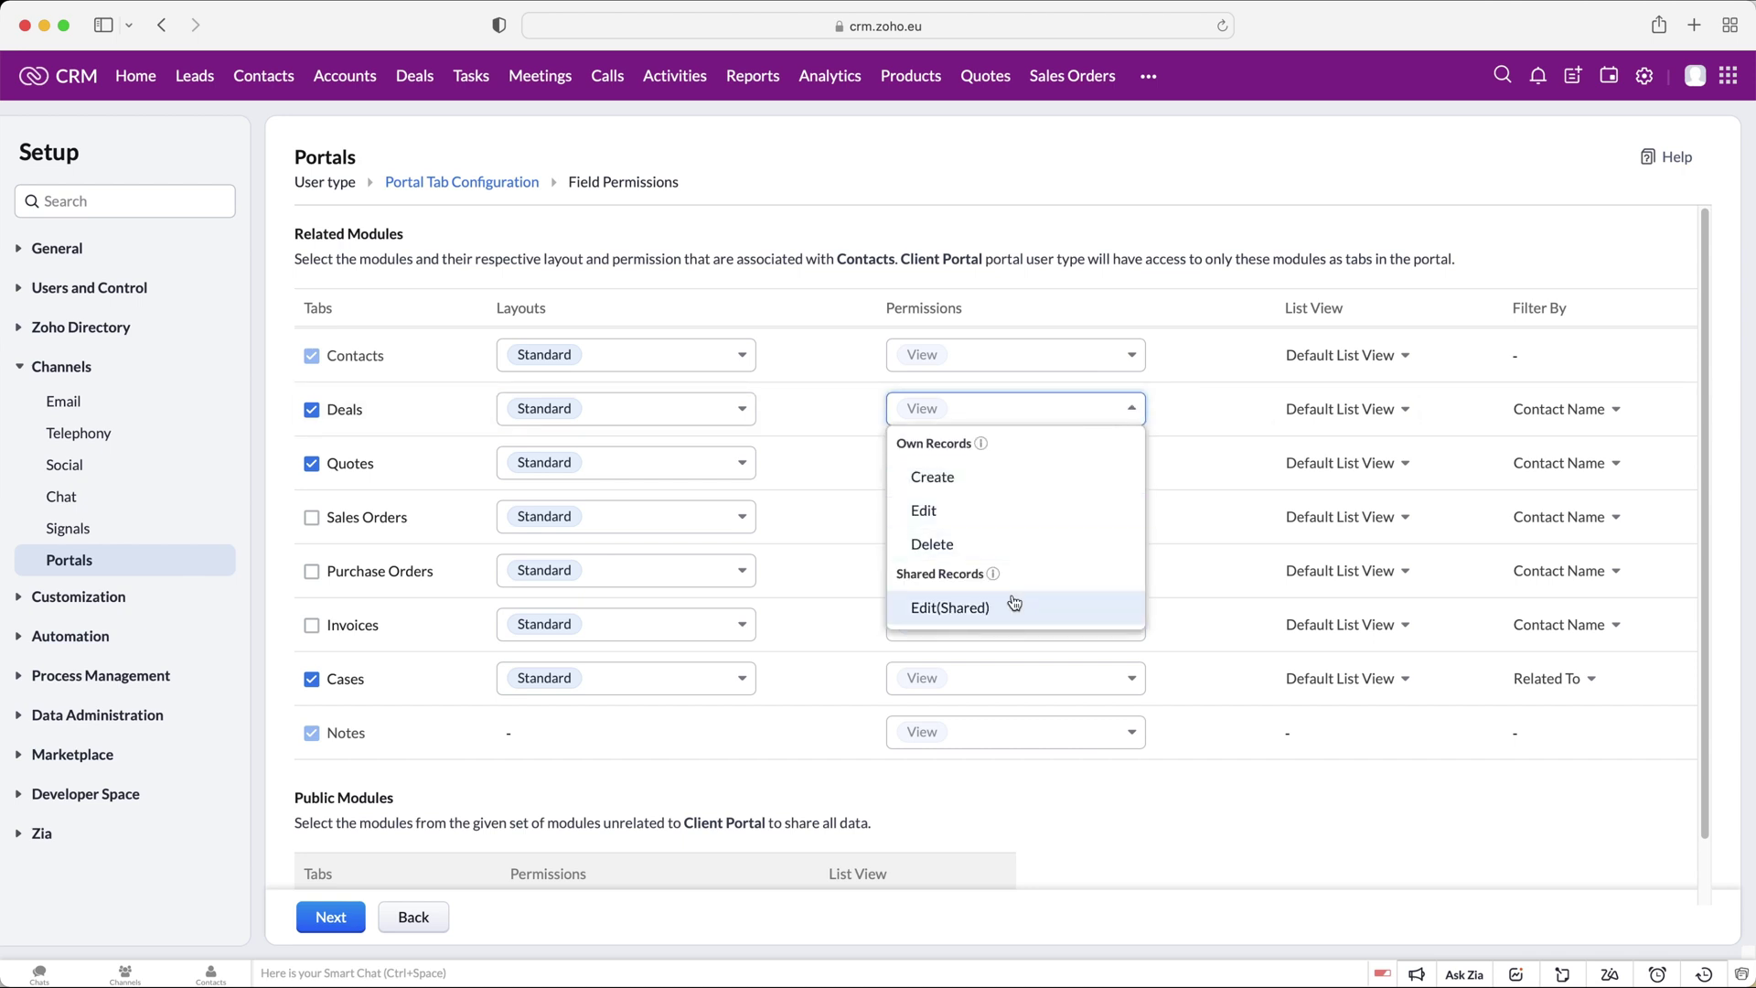
pyautogui.click(948, 516)
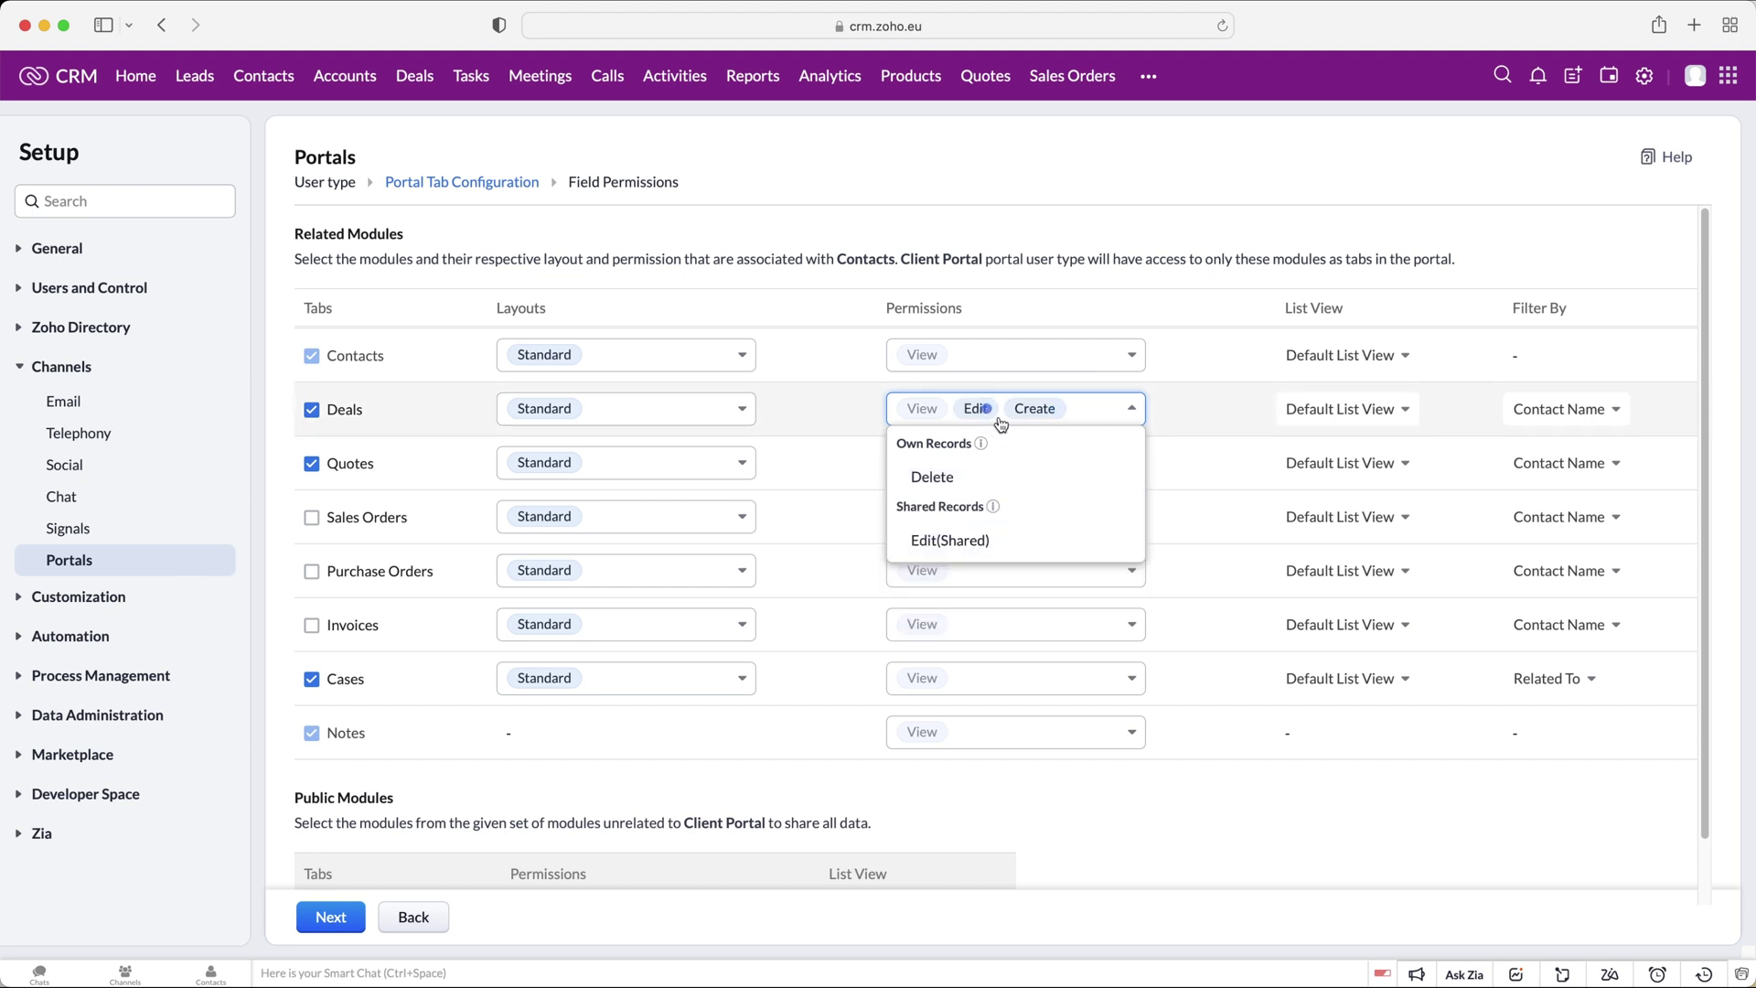
pyautogui.click(1055, 408)
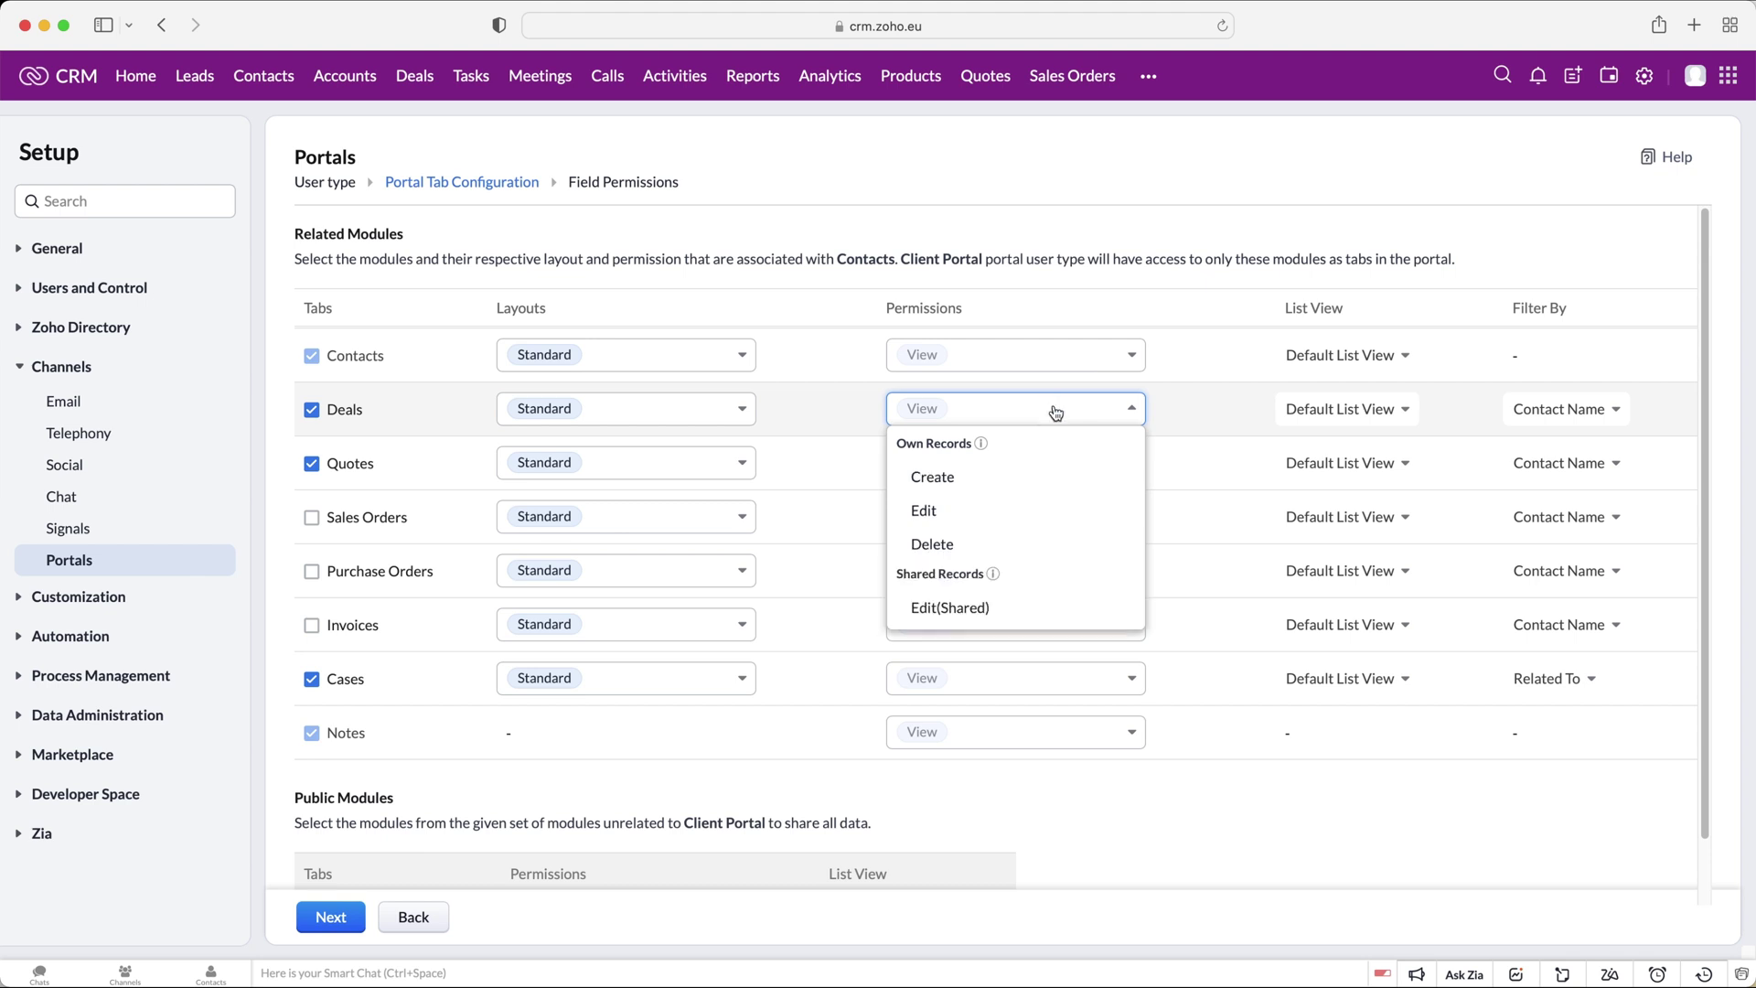
pyautogui.click(944, 484)
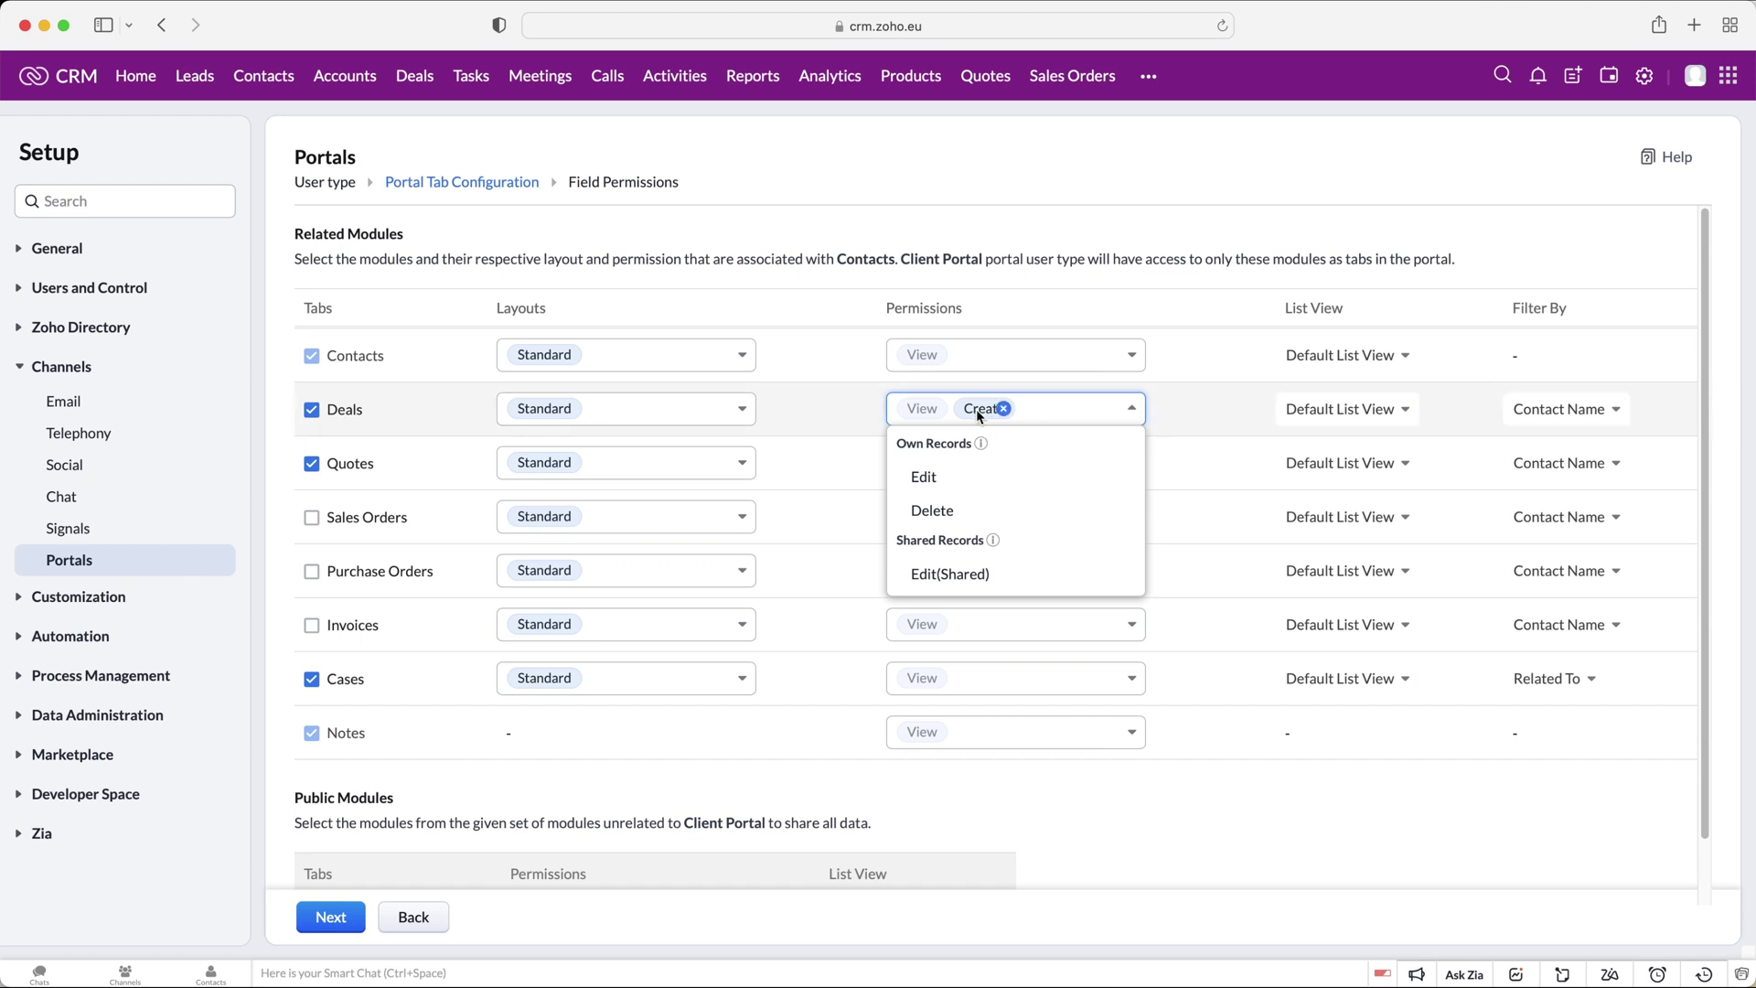
pyautogui.click(967, 483)
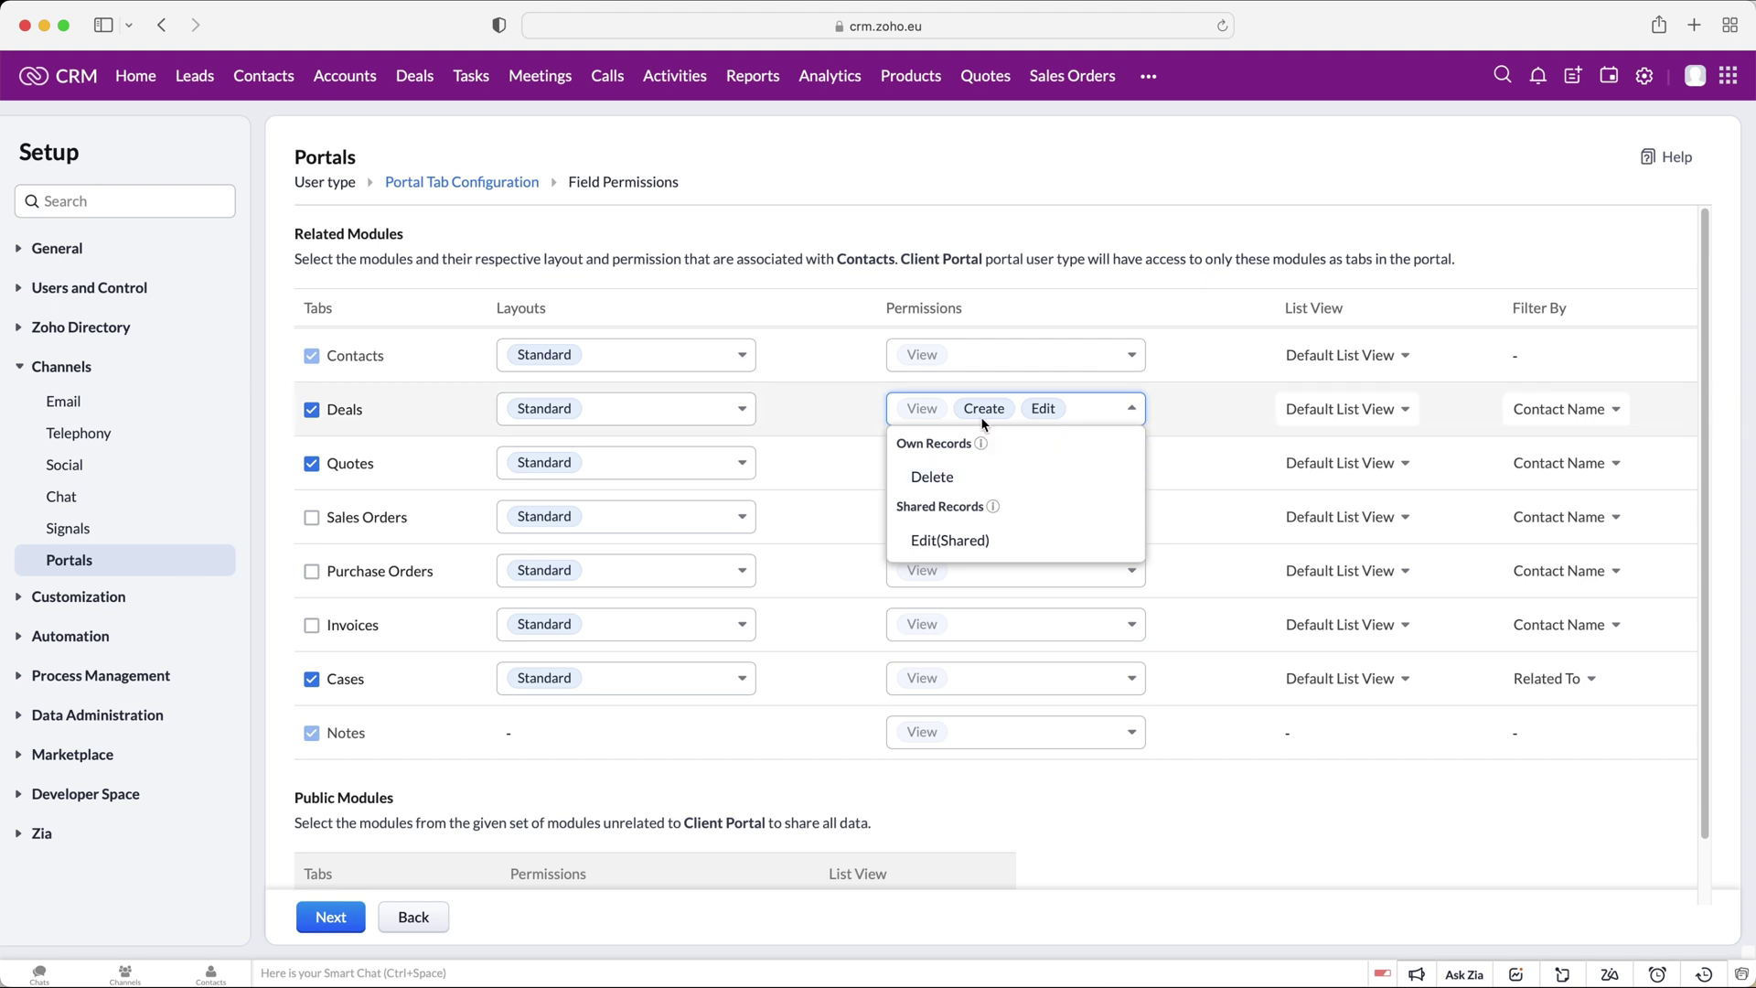
pyautogui.click(960, 480)
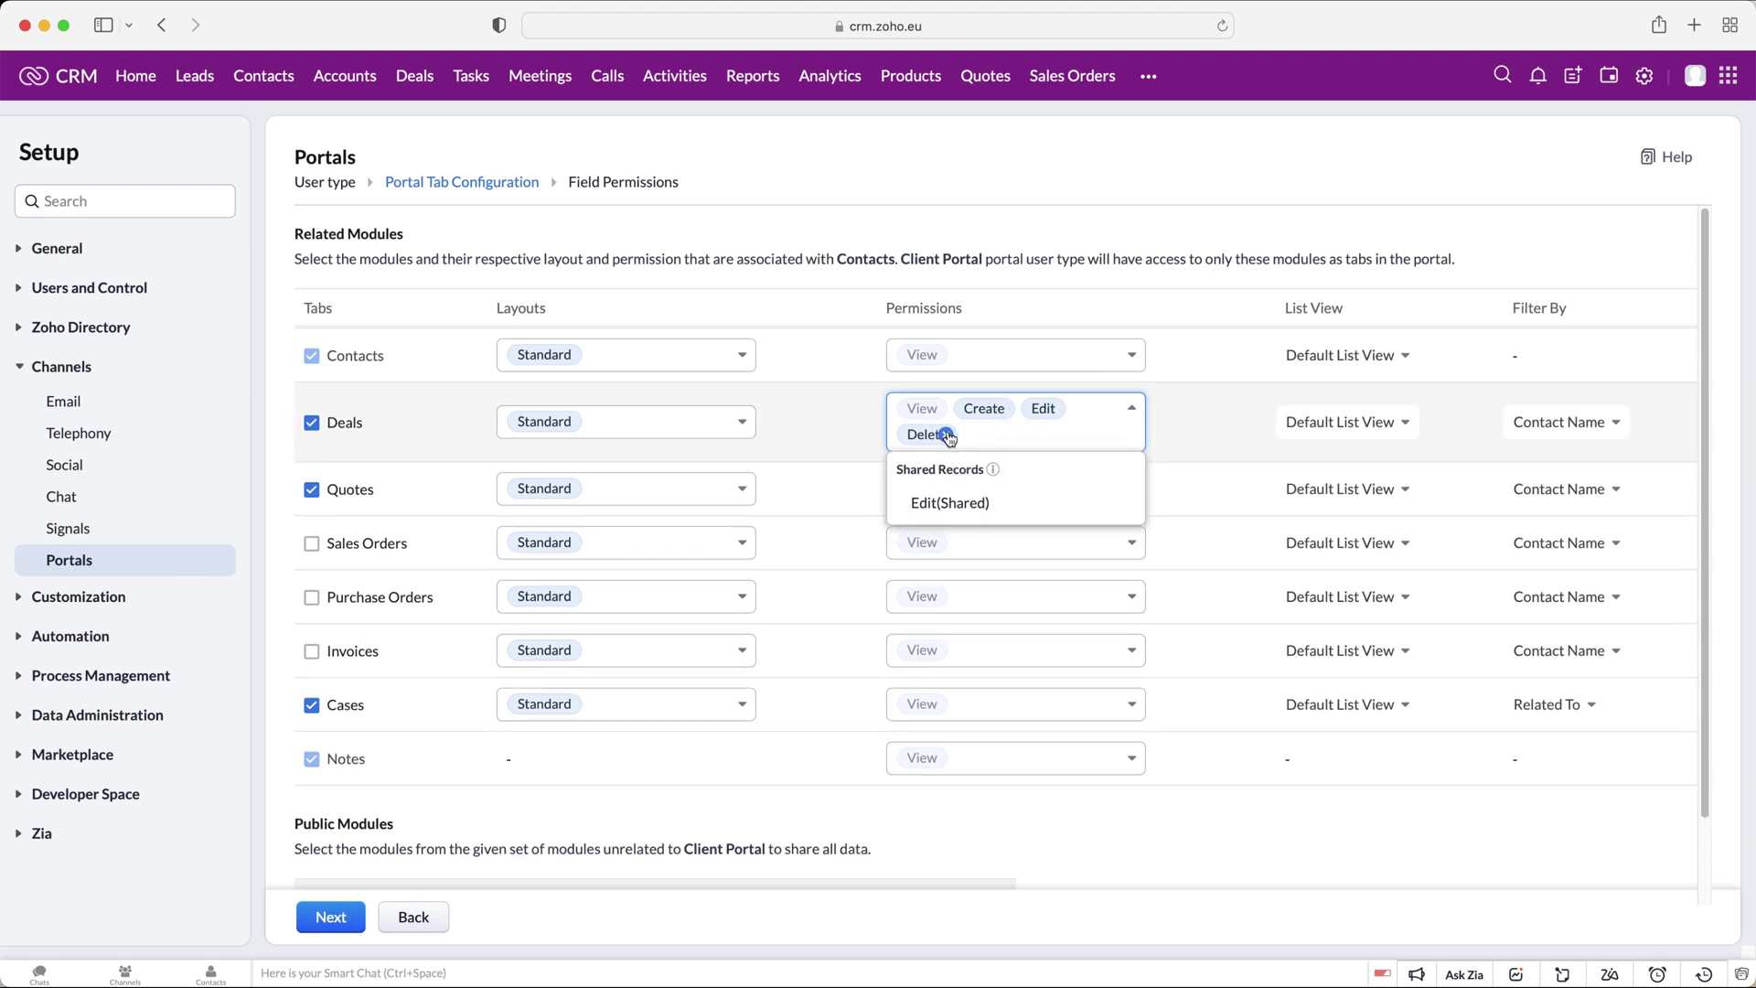
pyautogui.click(950, 435)
pyautogui.click(1066, 893)
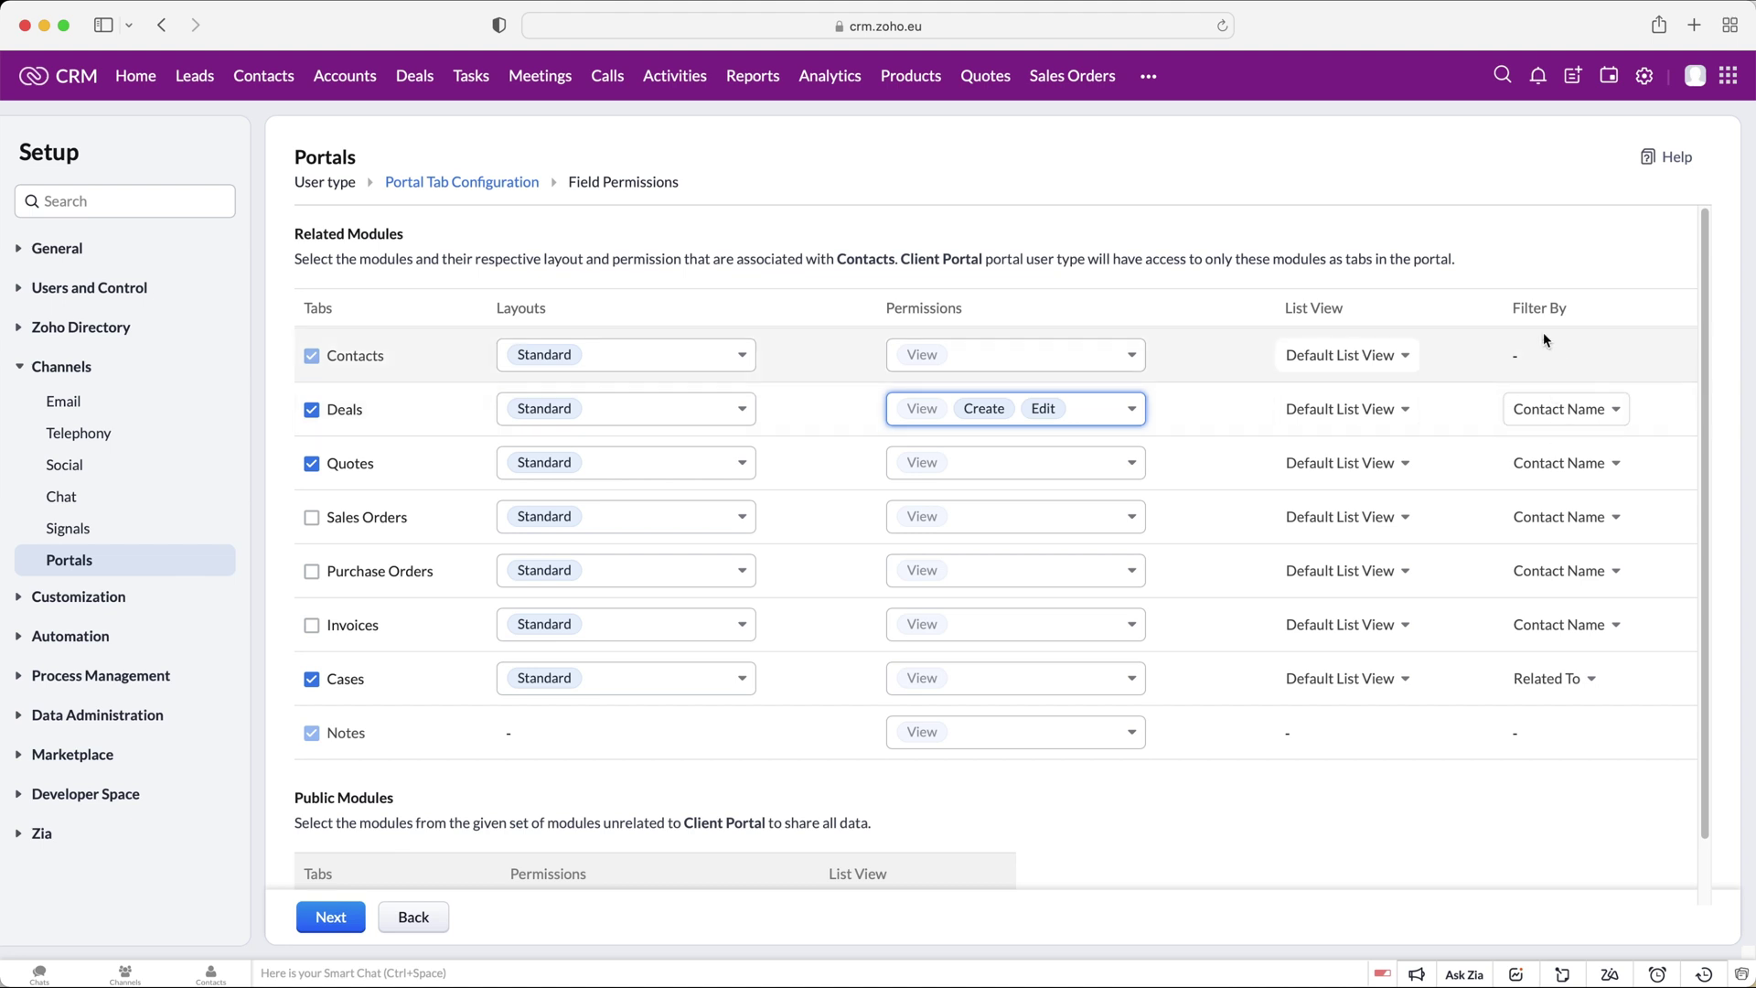
# - Keep the Cases portal tab filtered by Related To
pyautogui.click(1547, 680)
pyautogui.click(1436, 769)
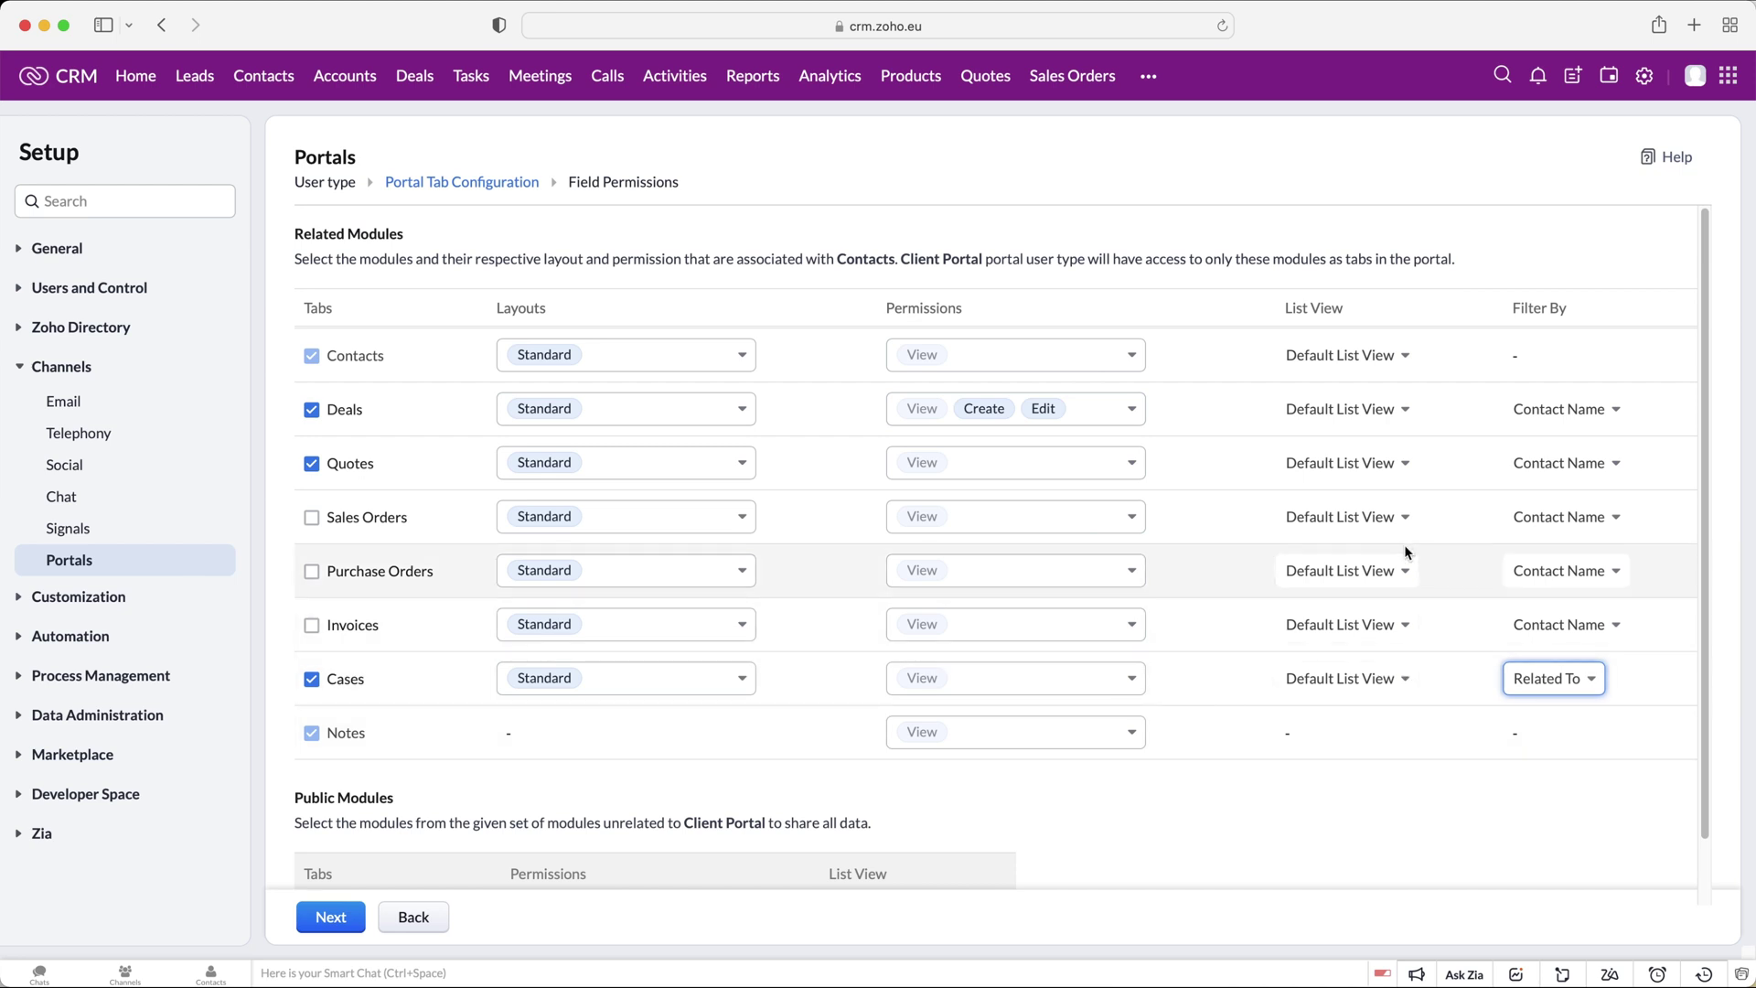
pyautogui.scroll(-1, 961, 498)
pyautogui.scroll(1, 961, 499)
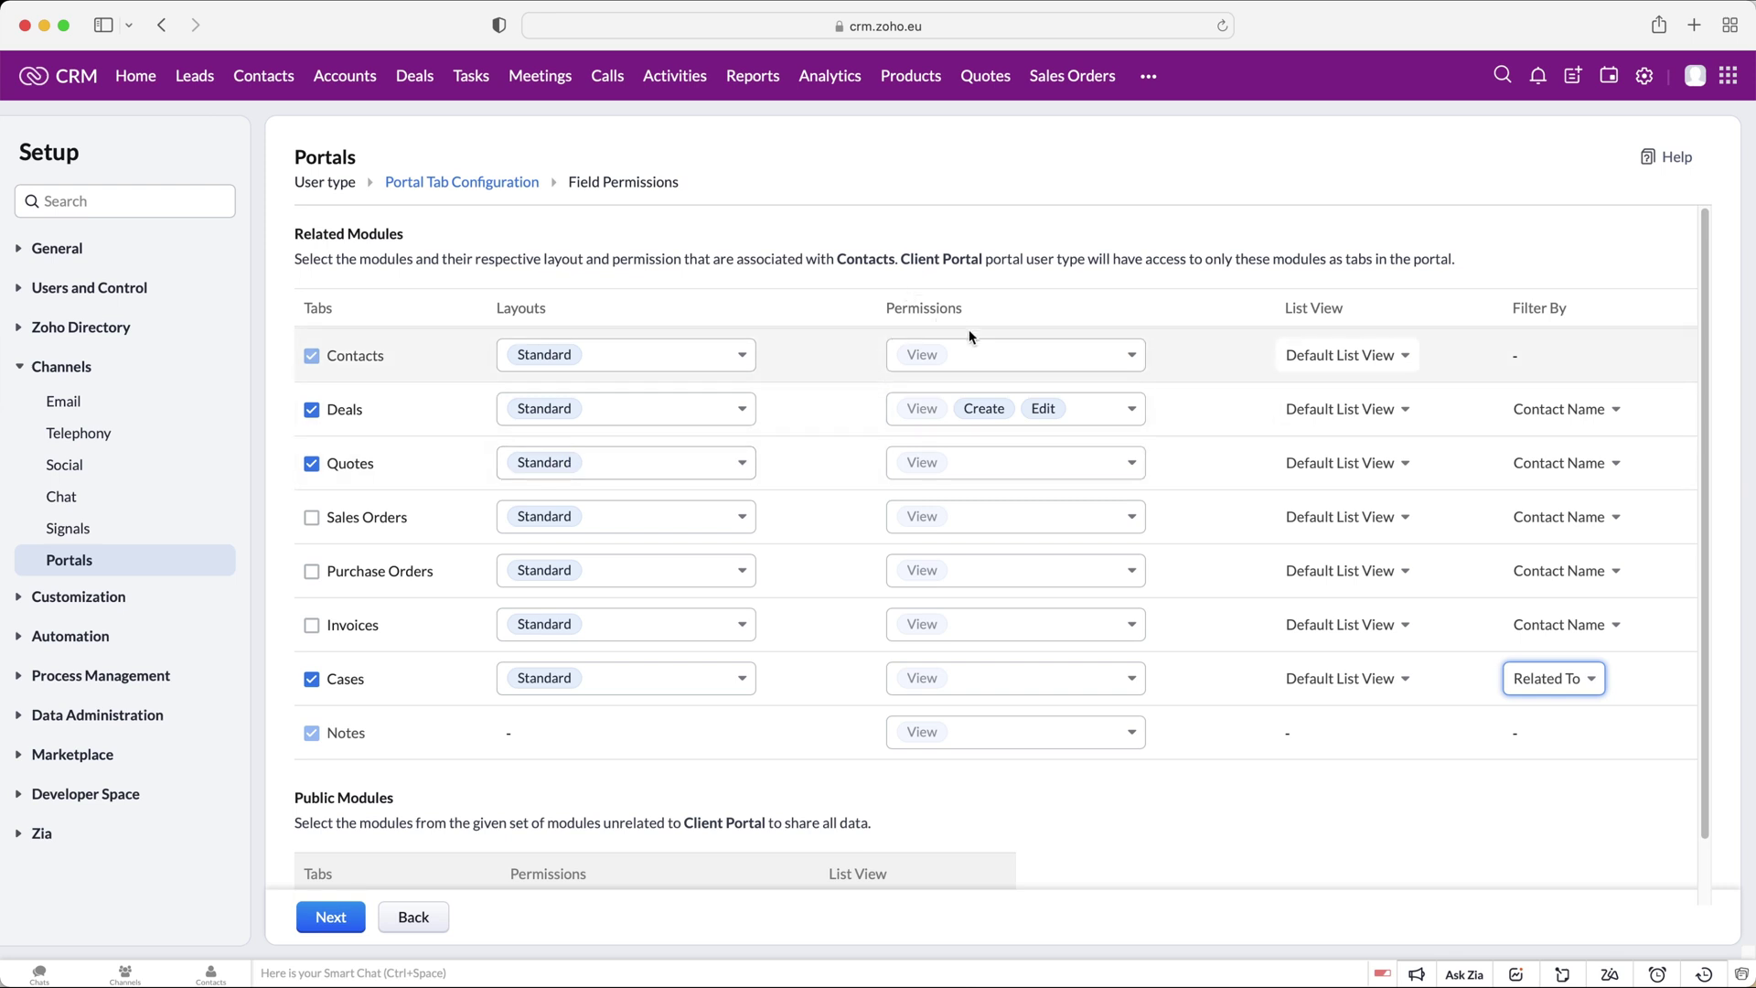
# - Proceed to the Client Portal field permissions and review the Contacts fields
pyautogui.click(339, 925)
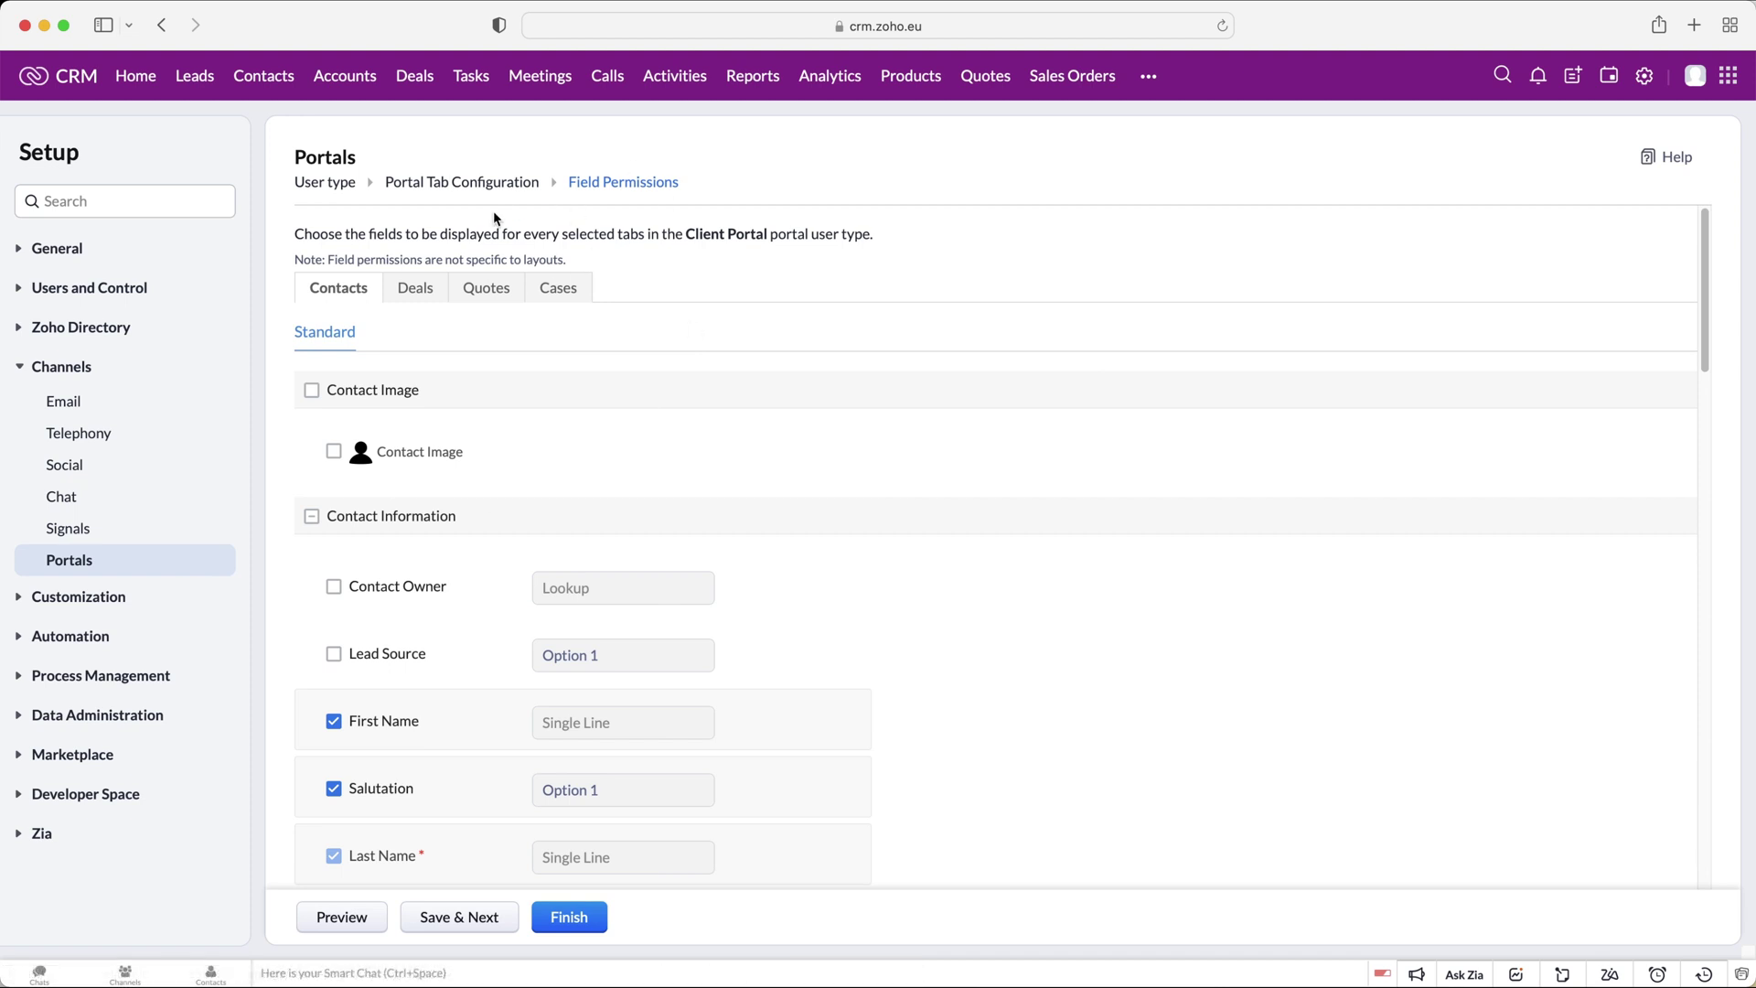
pyautogui.scroll(-3, 712, 310)
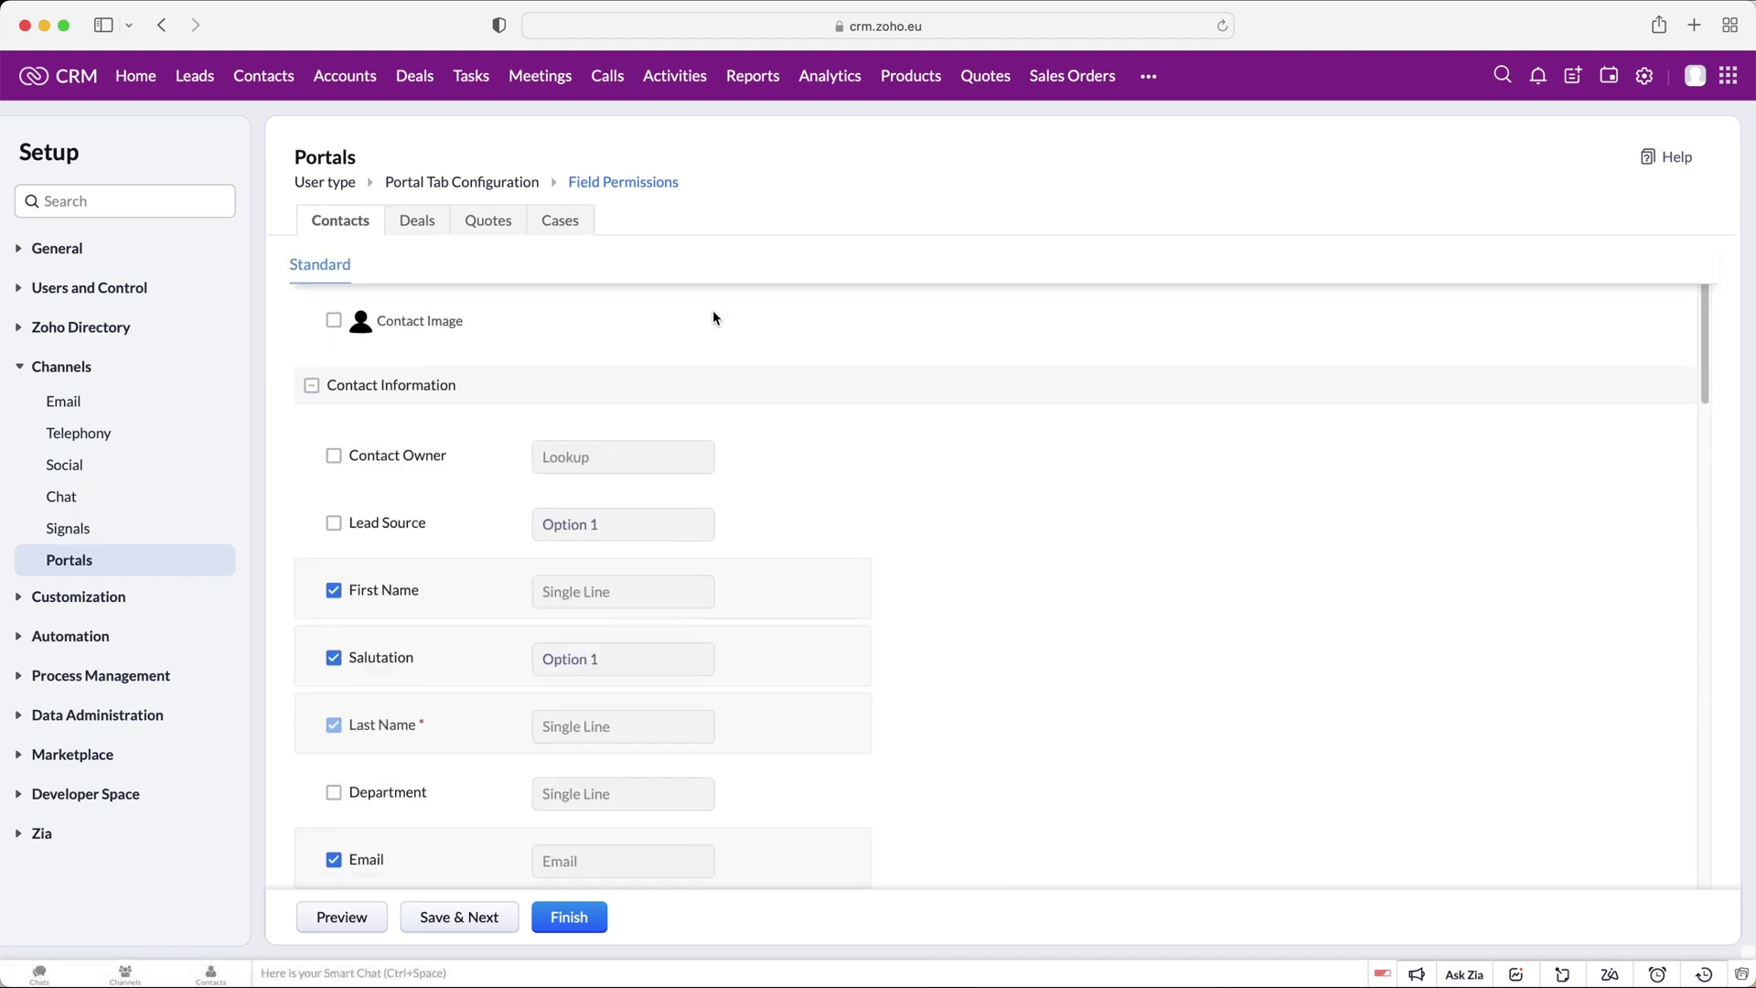
pyautogui.scroll(3, 712, 310)
pyautogui.scroll(-3, 711, 311)
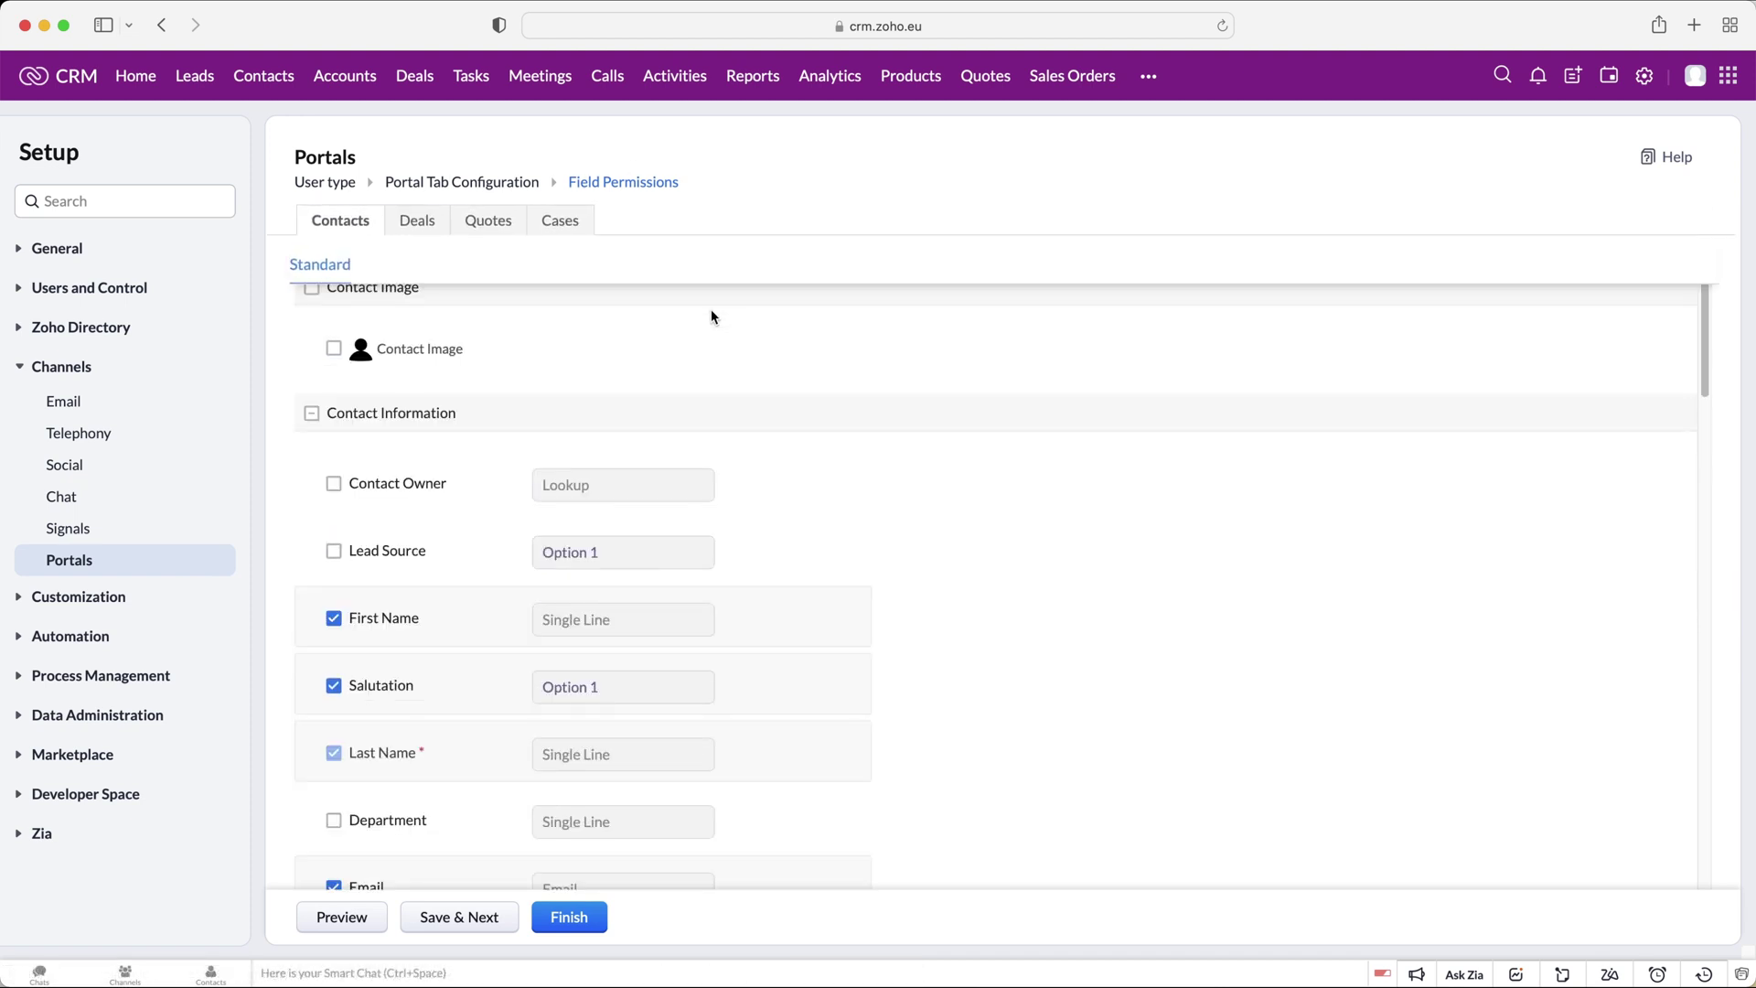
pyautogui.scroll(-2, 712, 312)
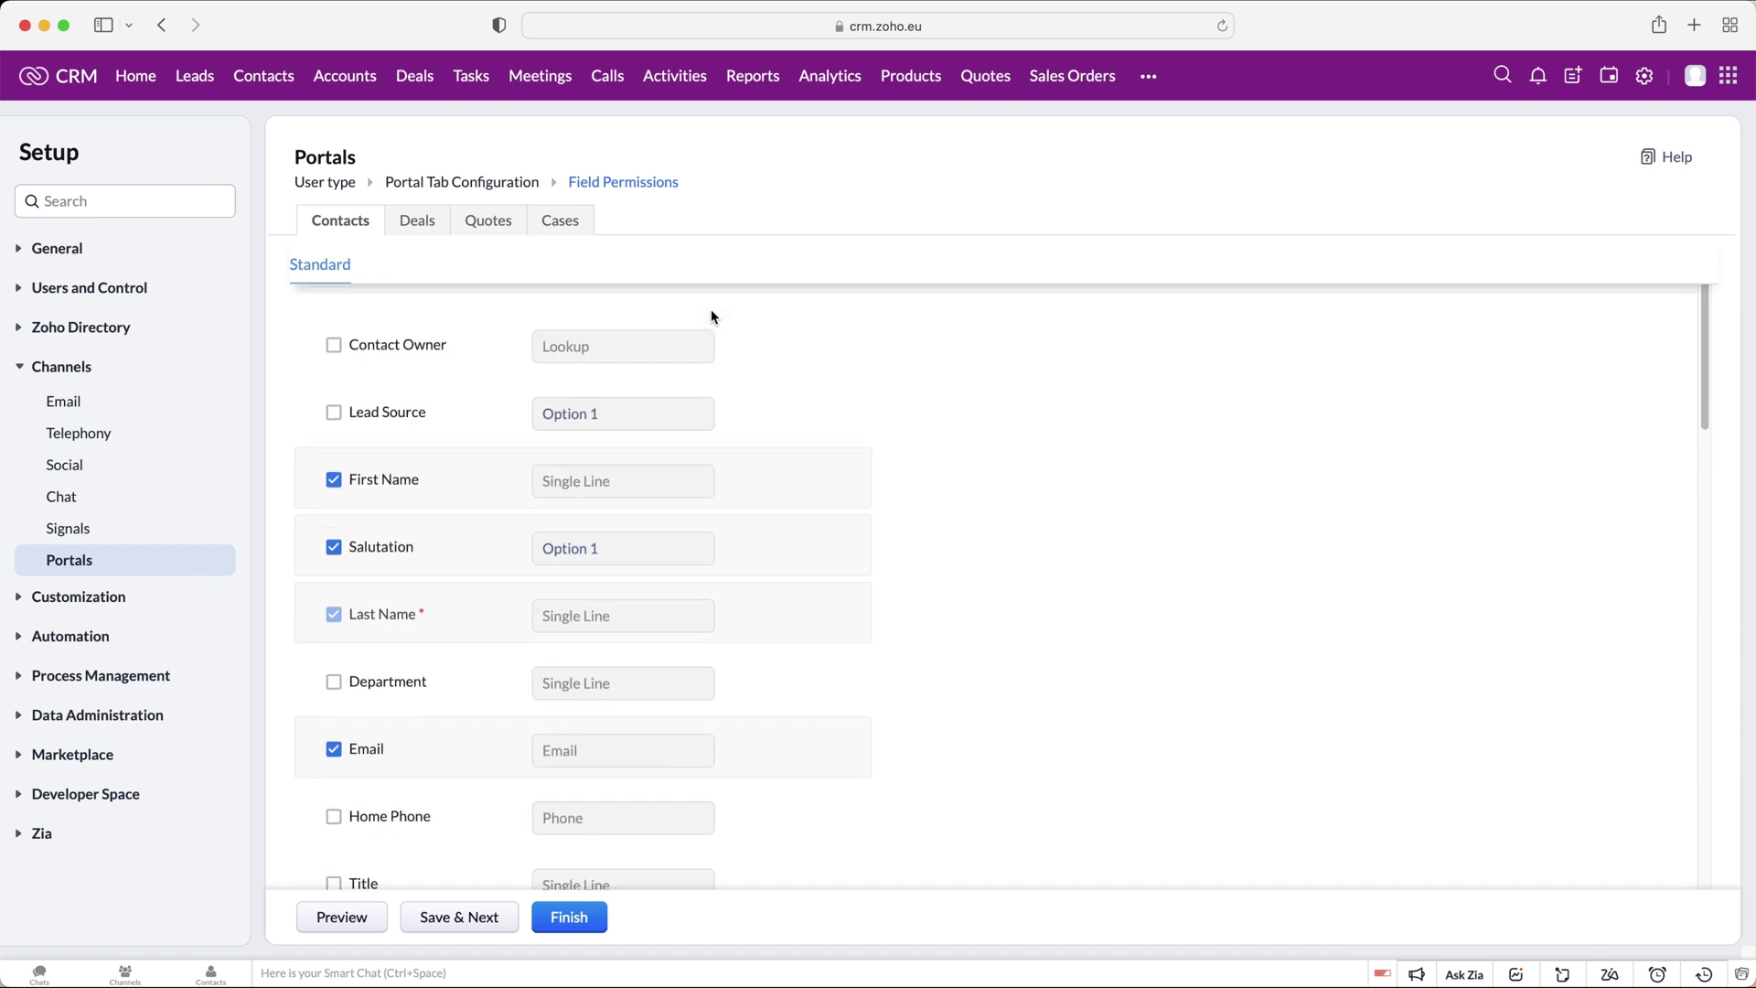
pyautogui.scroll(-1, 712, 315)
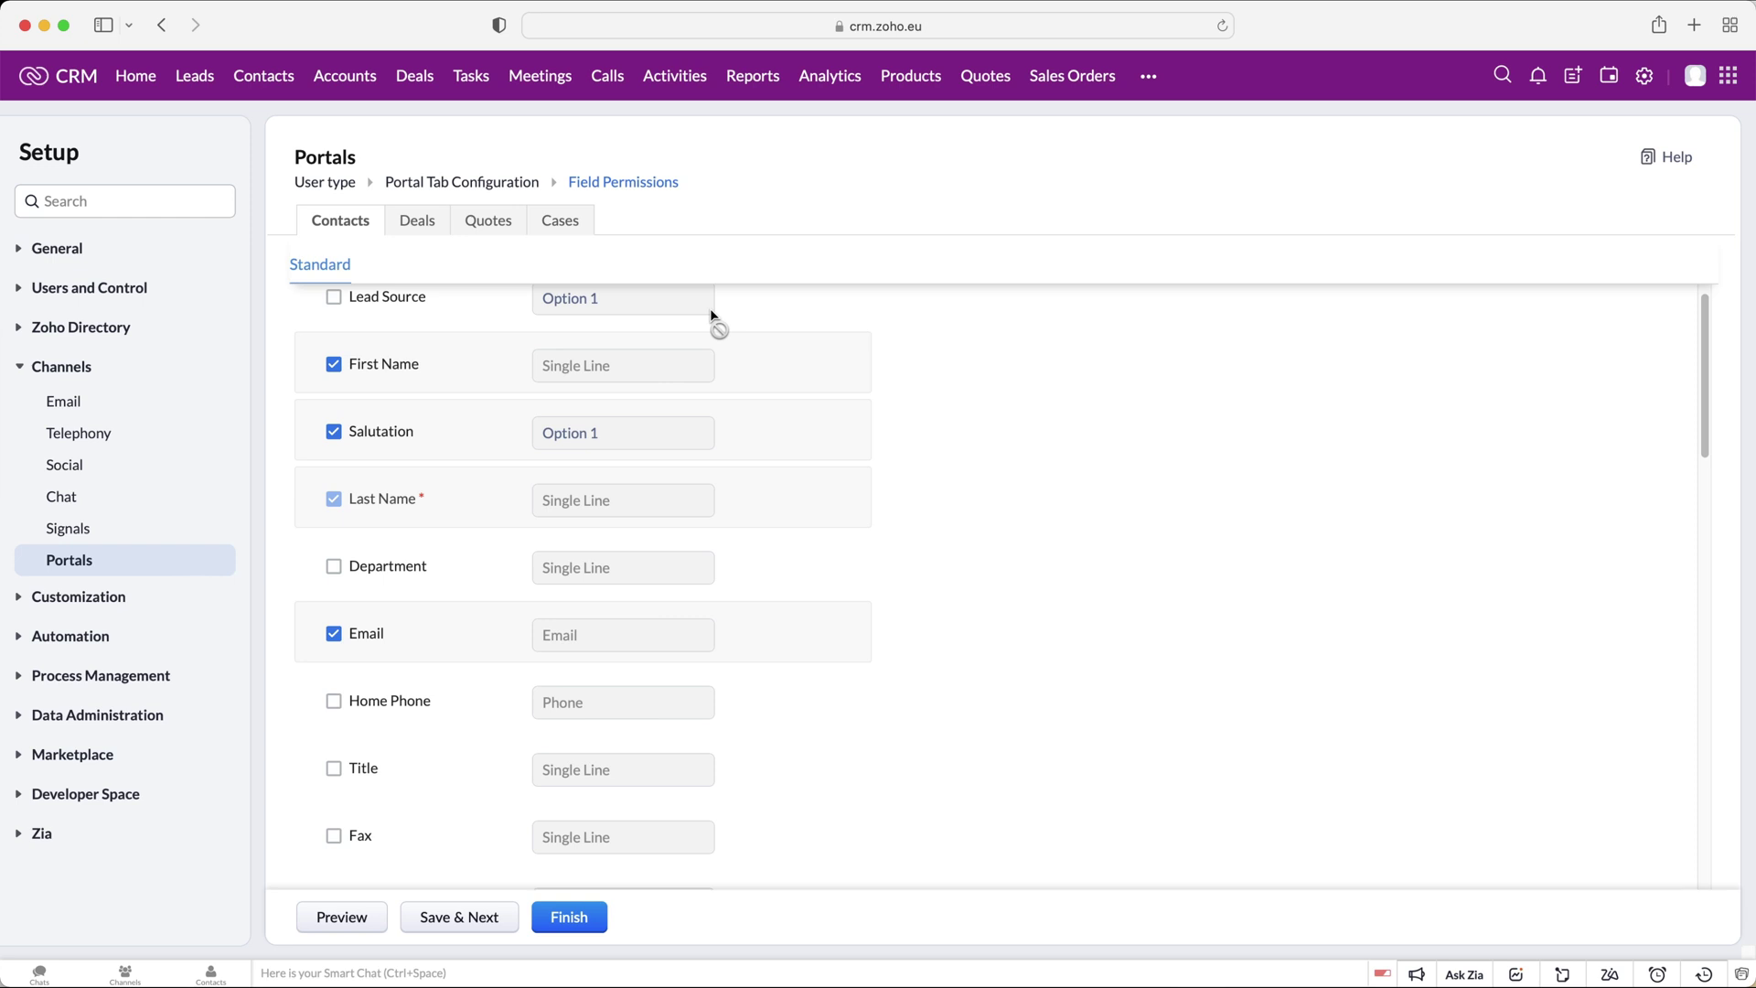
pyautogui.scroll(-1, 558, 461)
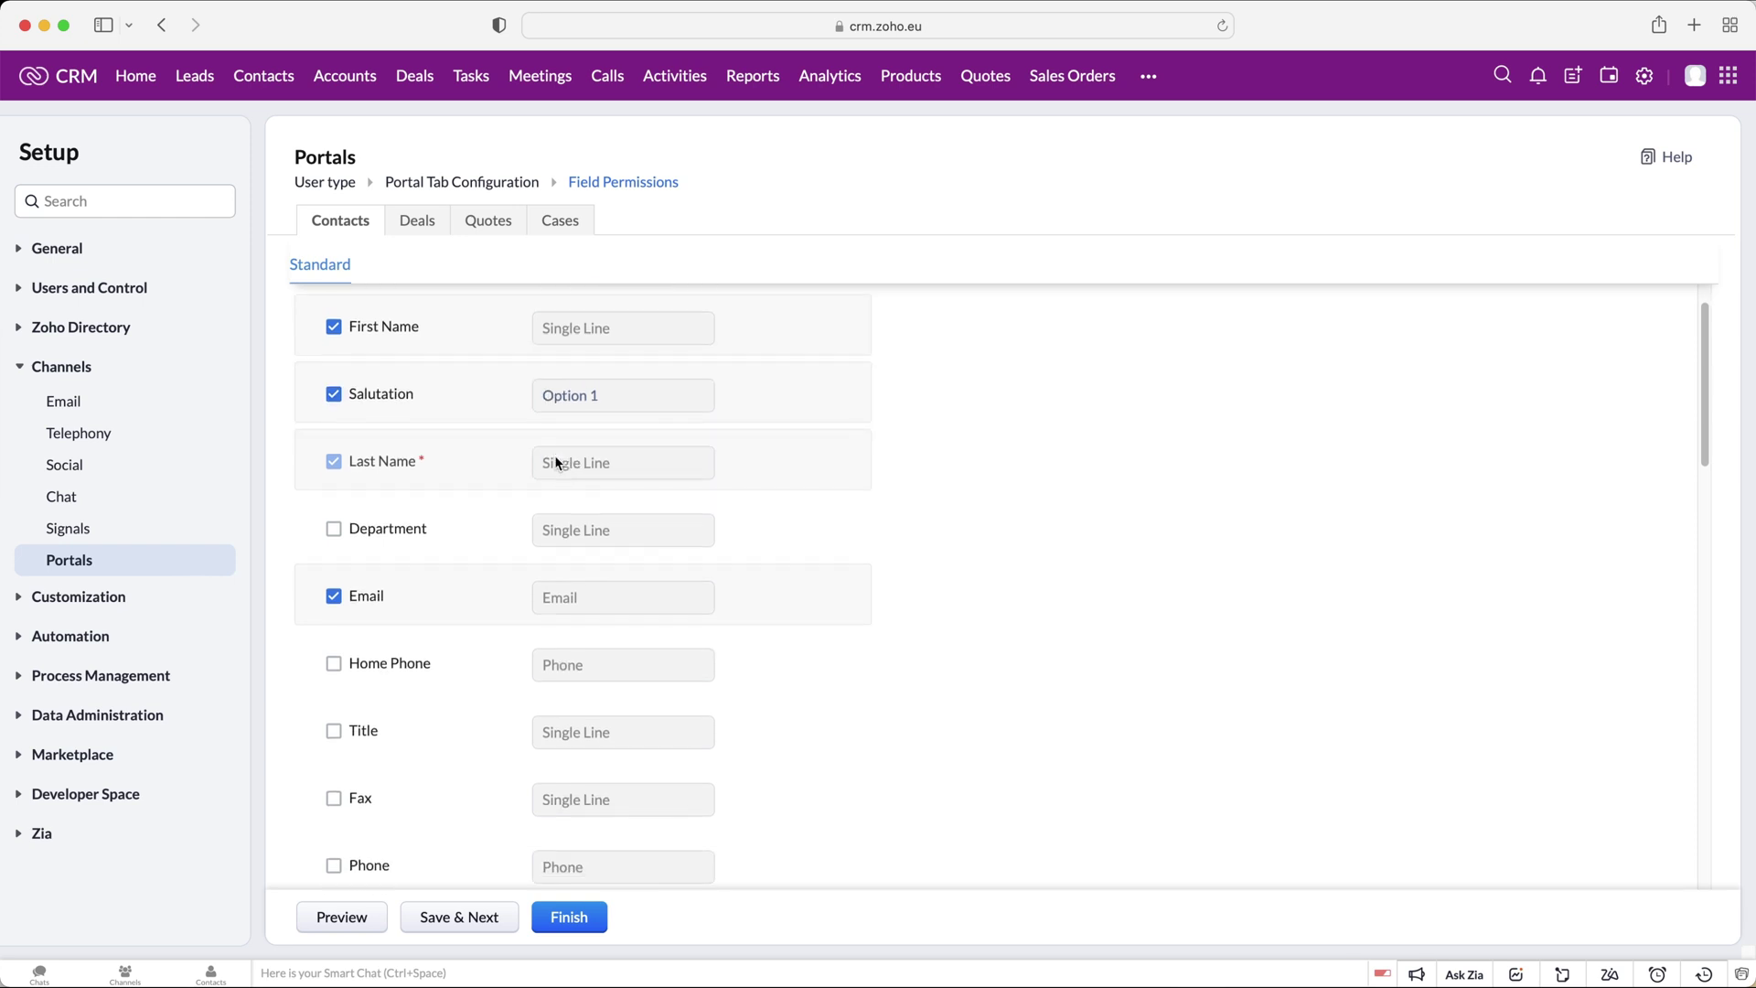
pyautogui.scroll(-1, 561, 478)
pyautogui.scroll(5, 535, 544)
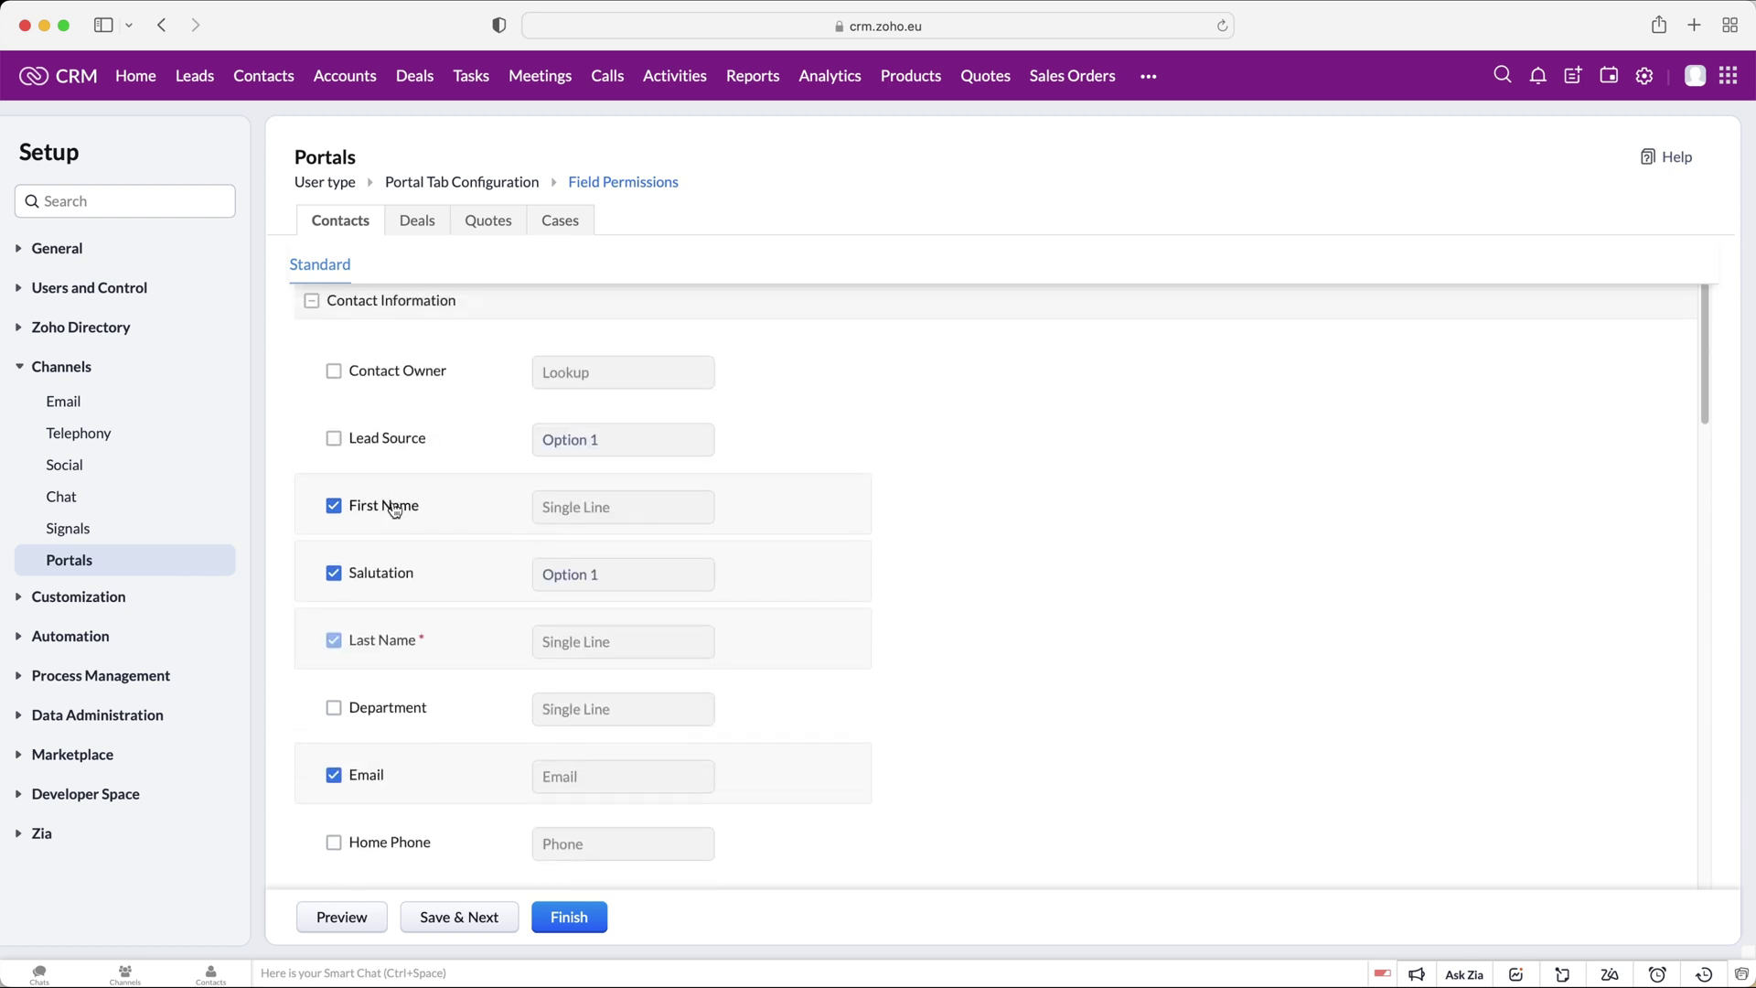
pyautogui.scroll(-1, 393, 505)
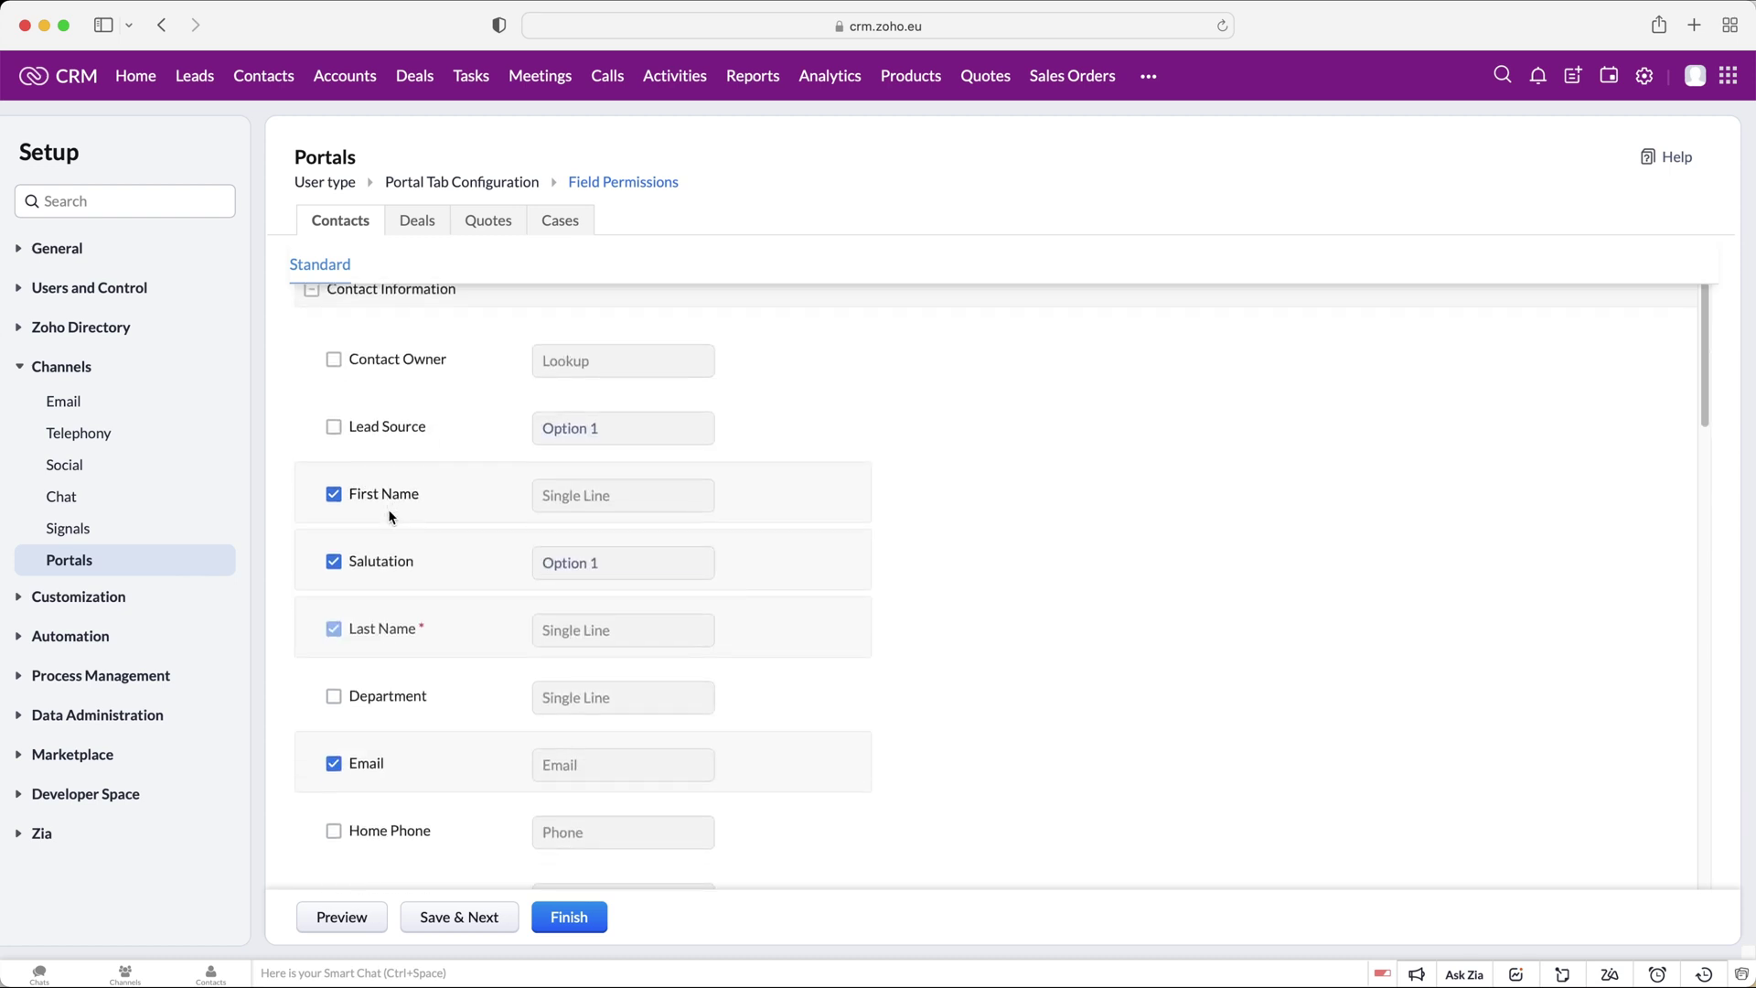
pyautogui.scroll(-10, 384, 595)
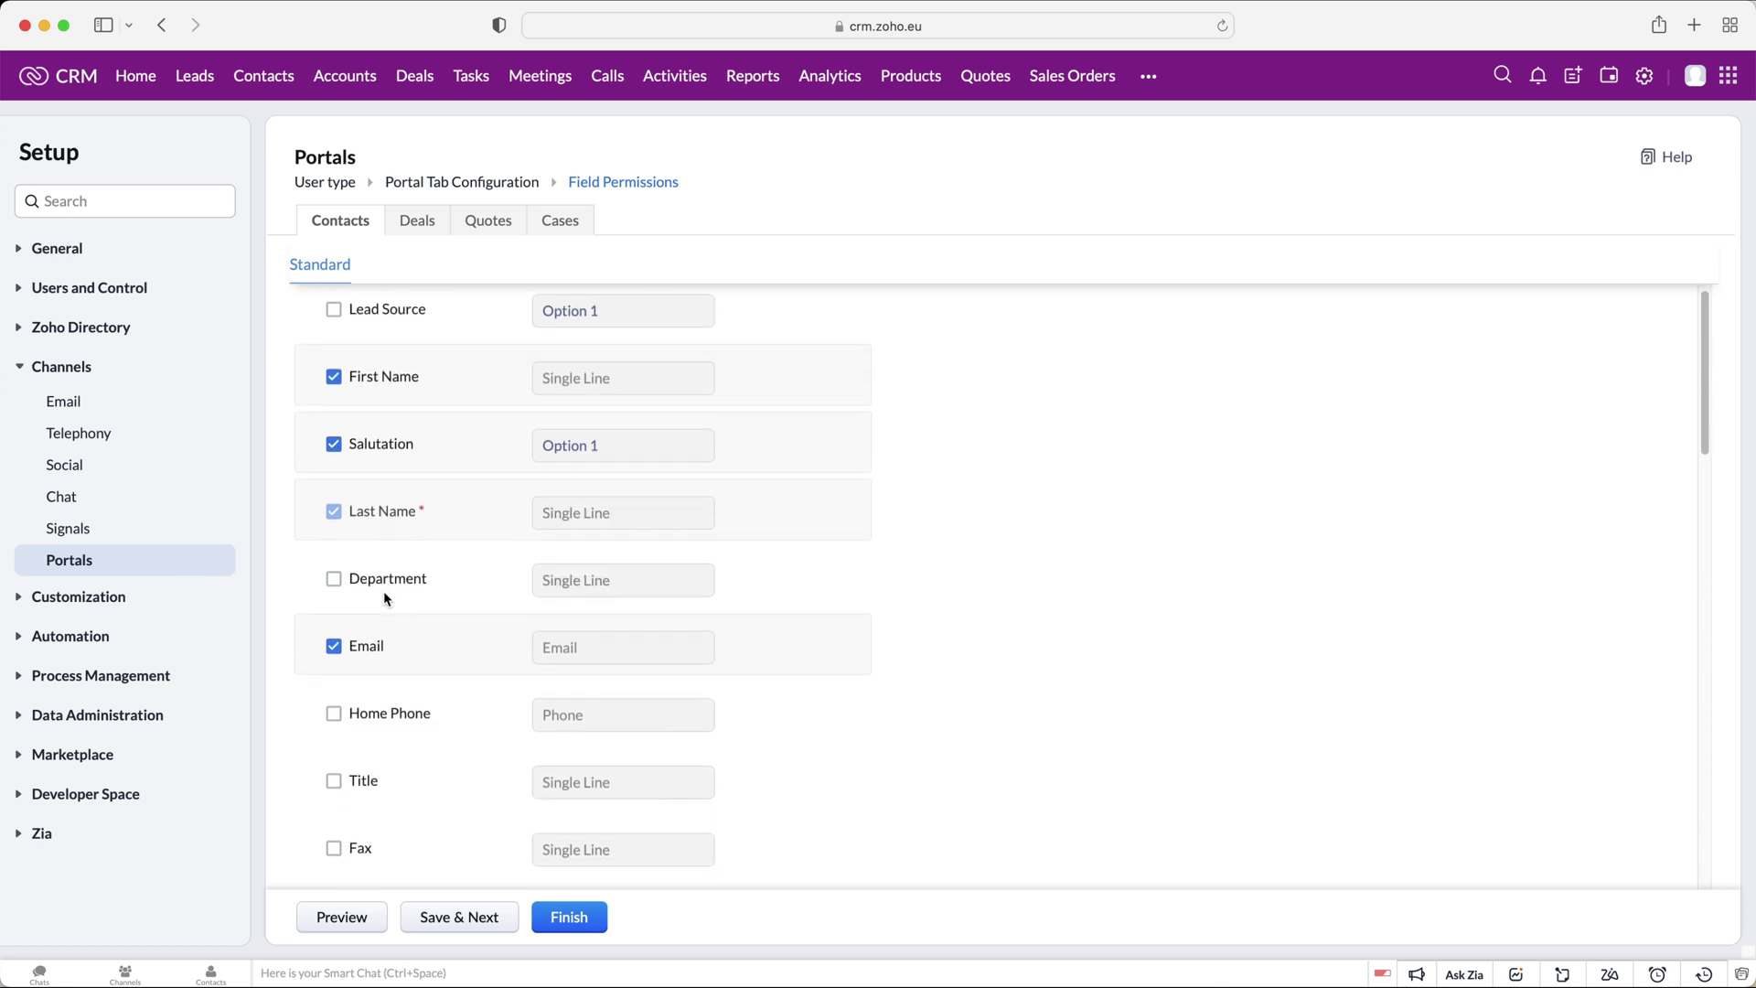
pyautogui.scroll(-2, 384, 594)
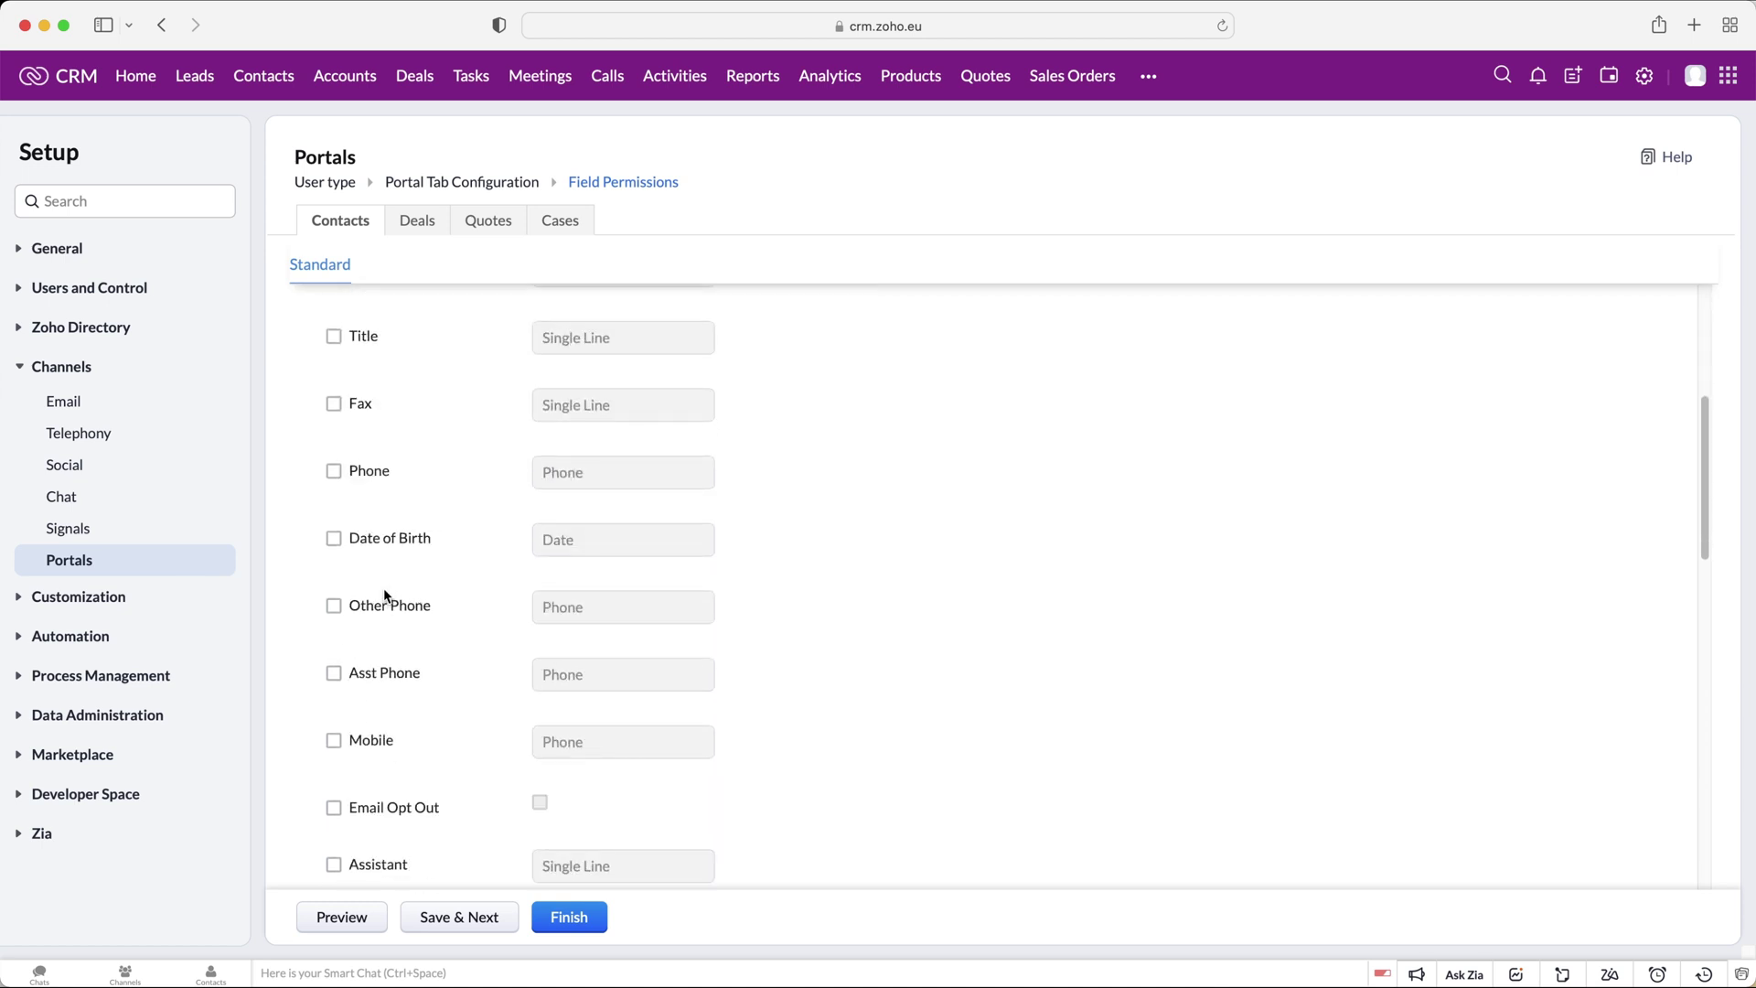
# - Permit the Other Phone Contacts field and save, moving on to Deals fields
pyautogui.click(333, 605)
pyautogui.scroll(10, 390, 585)
pyautogui.scroll(-10, 388, 581)
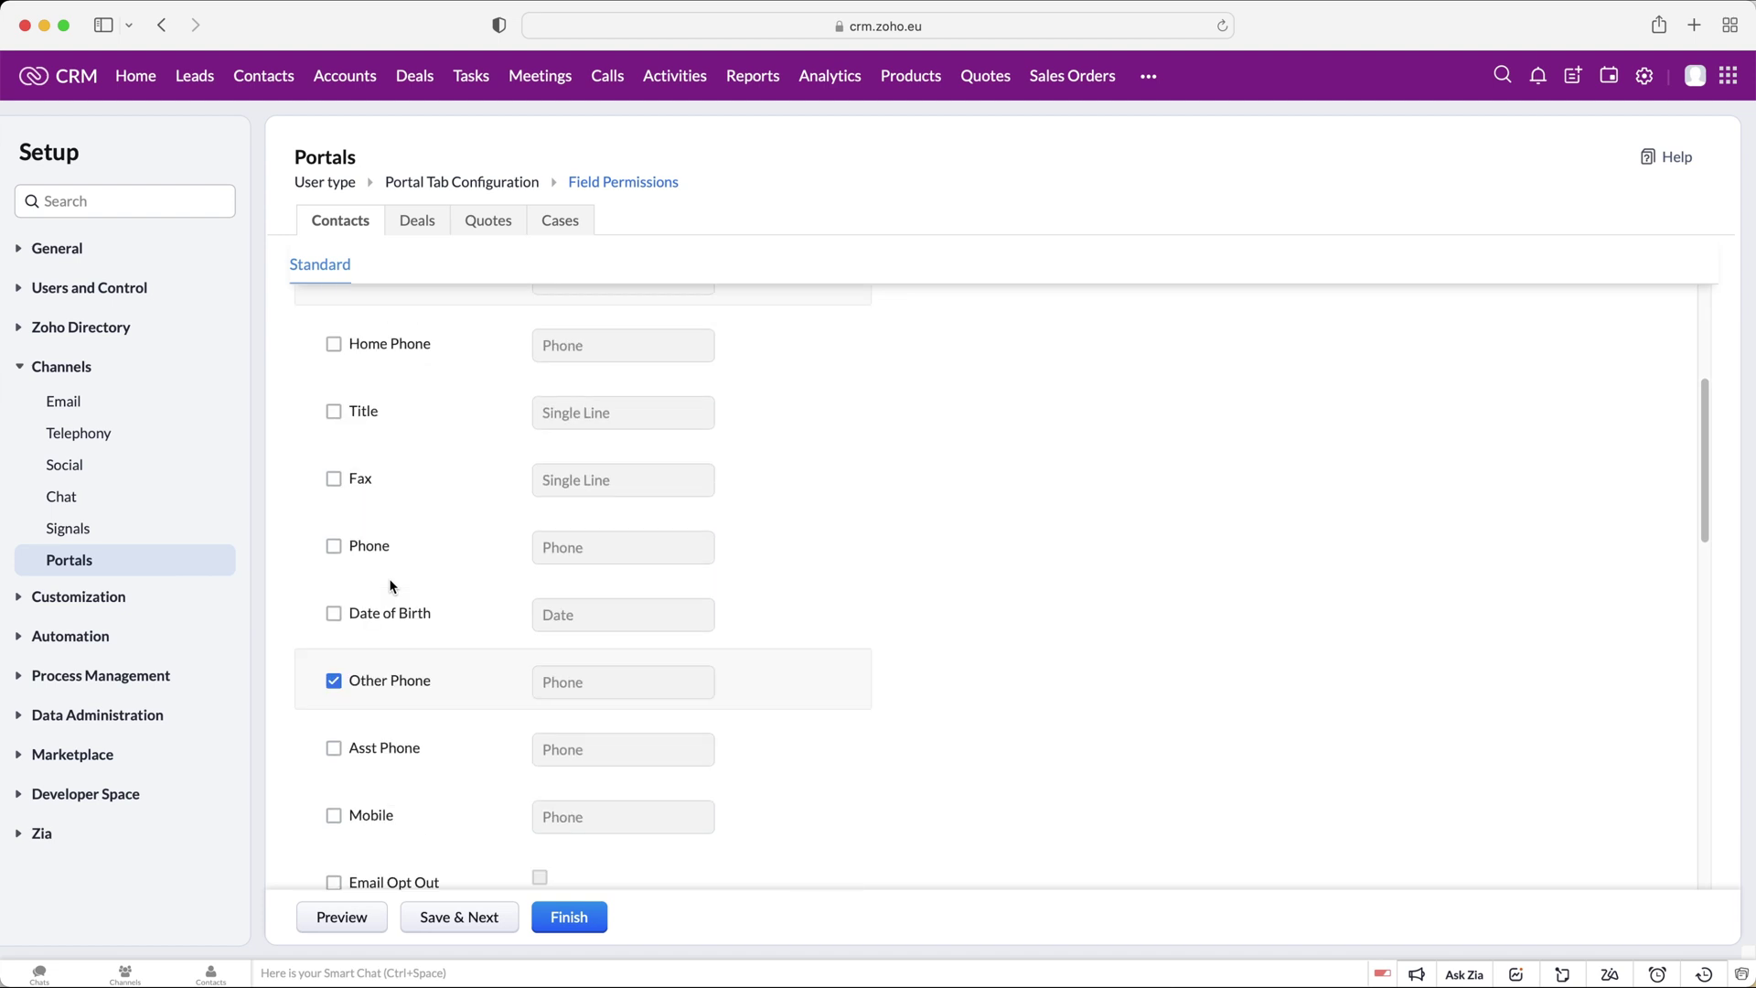
pyautogui.scroll(10, 385, 588)
pyautogui.scroll(5, 389, 582)
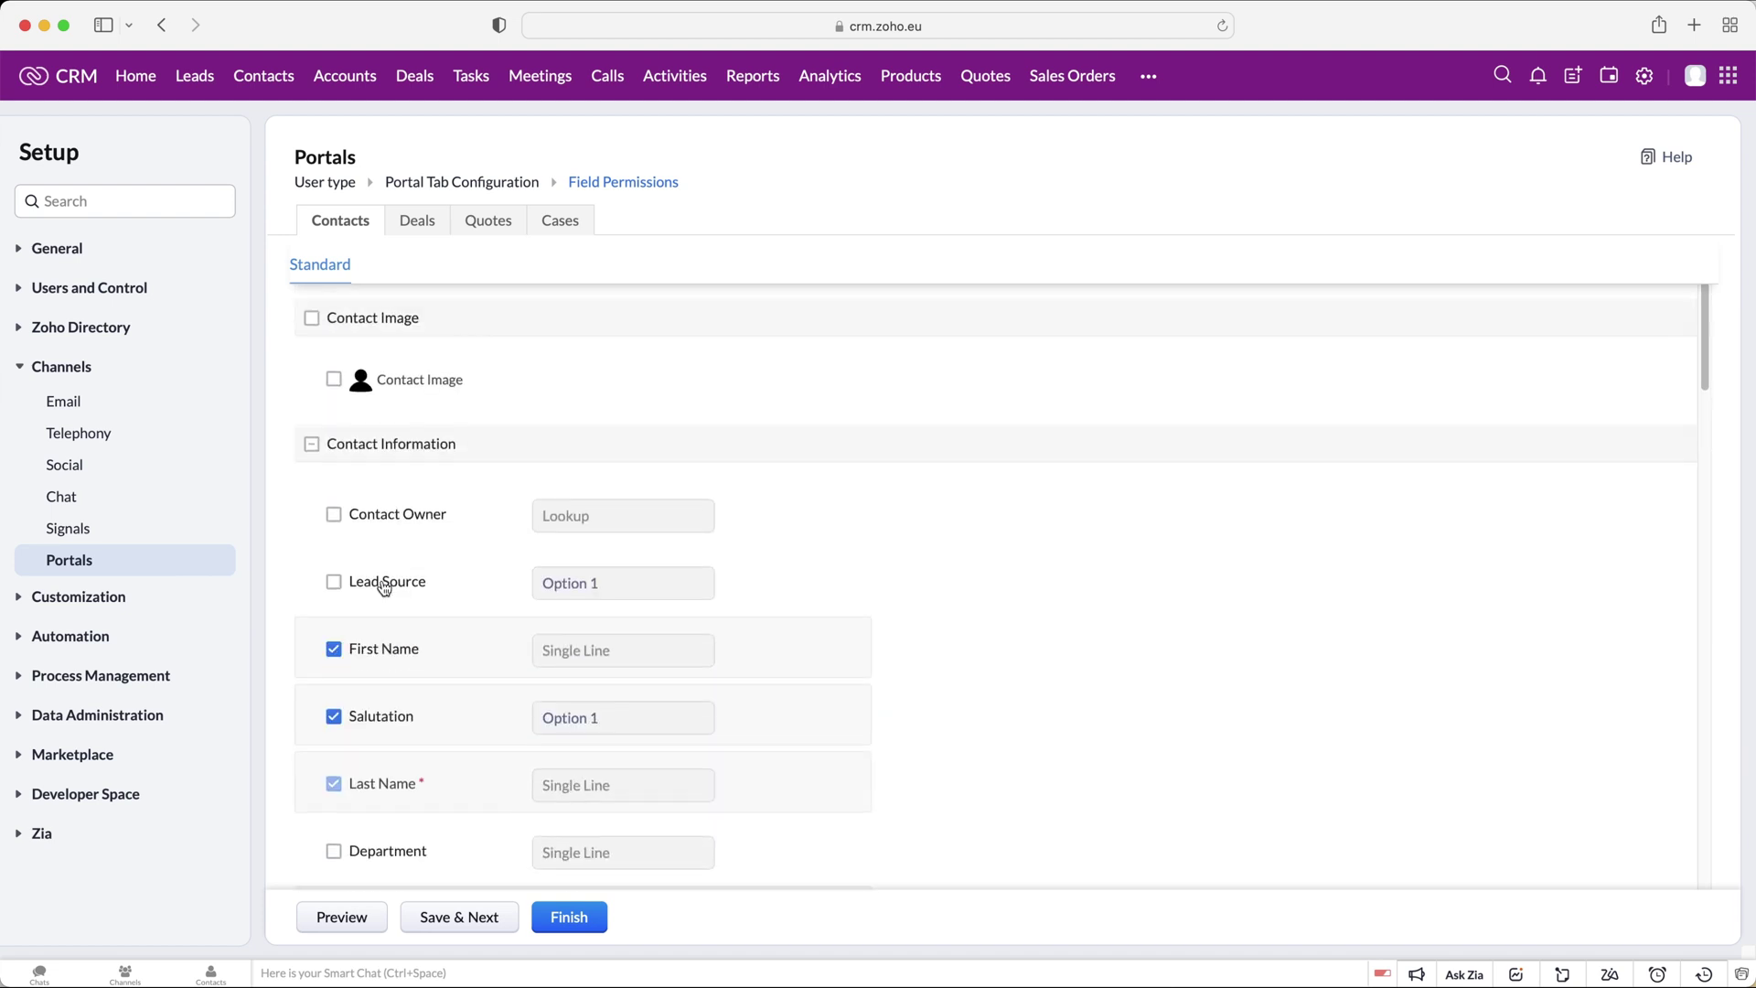
pyautogui.scroll(-10, 493, 372)
pyautogui.scroll(1, 494, 372)
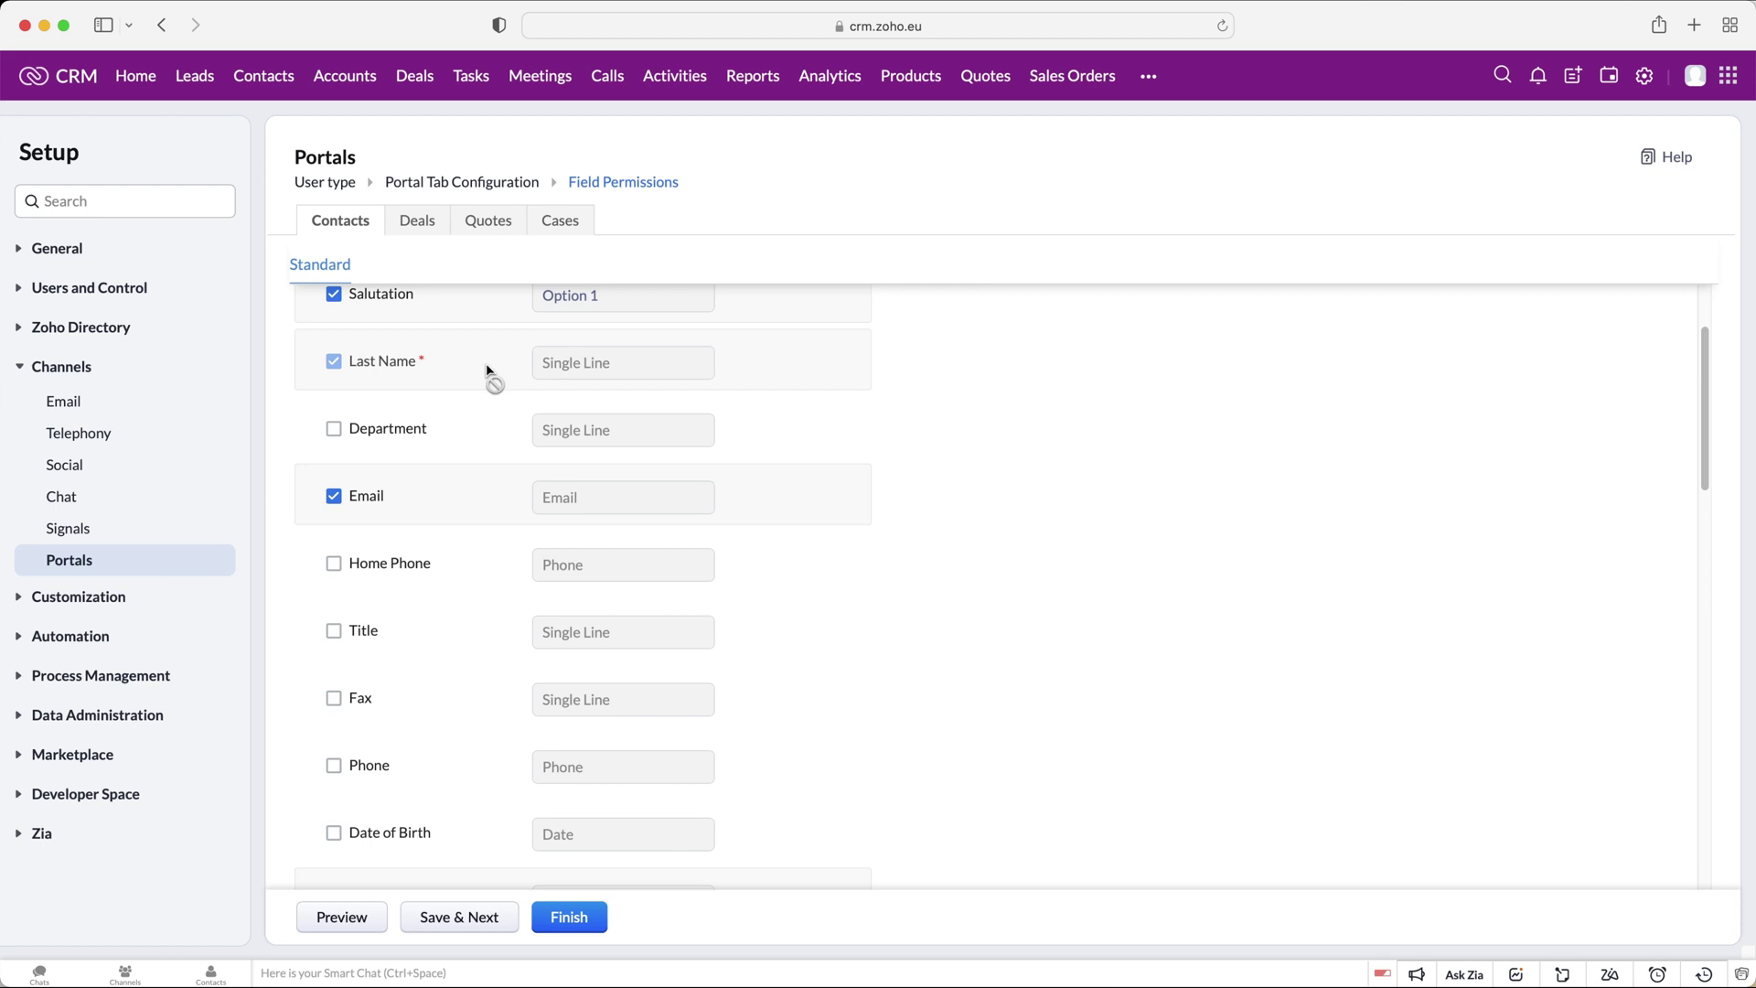
pyautogui.scroll(-1, 491, 371)
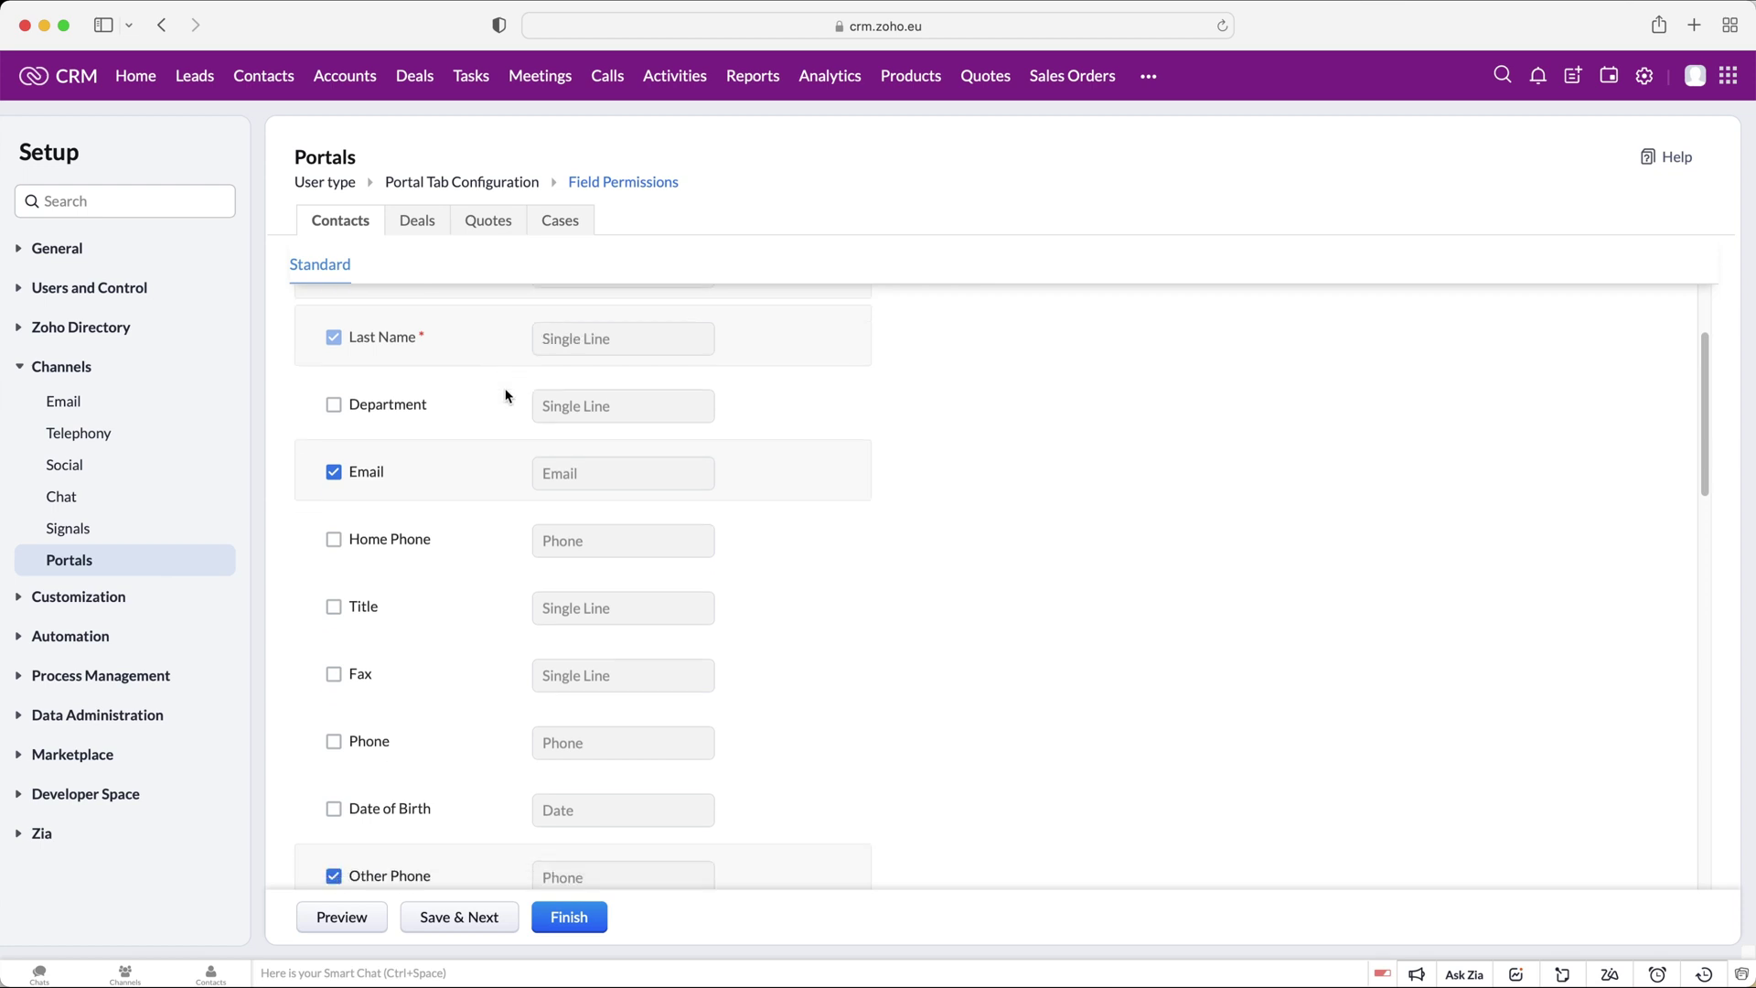
pyautogui.click(473, 917)
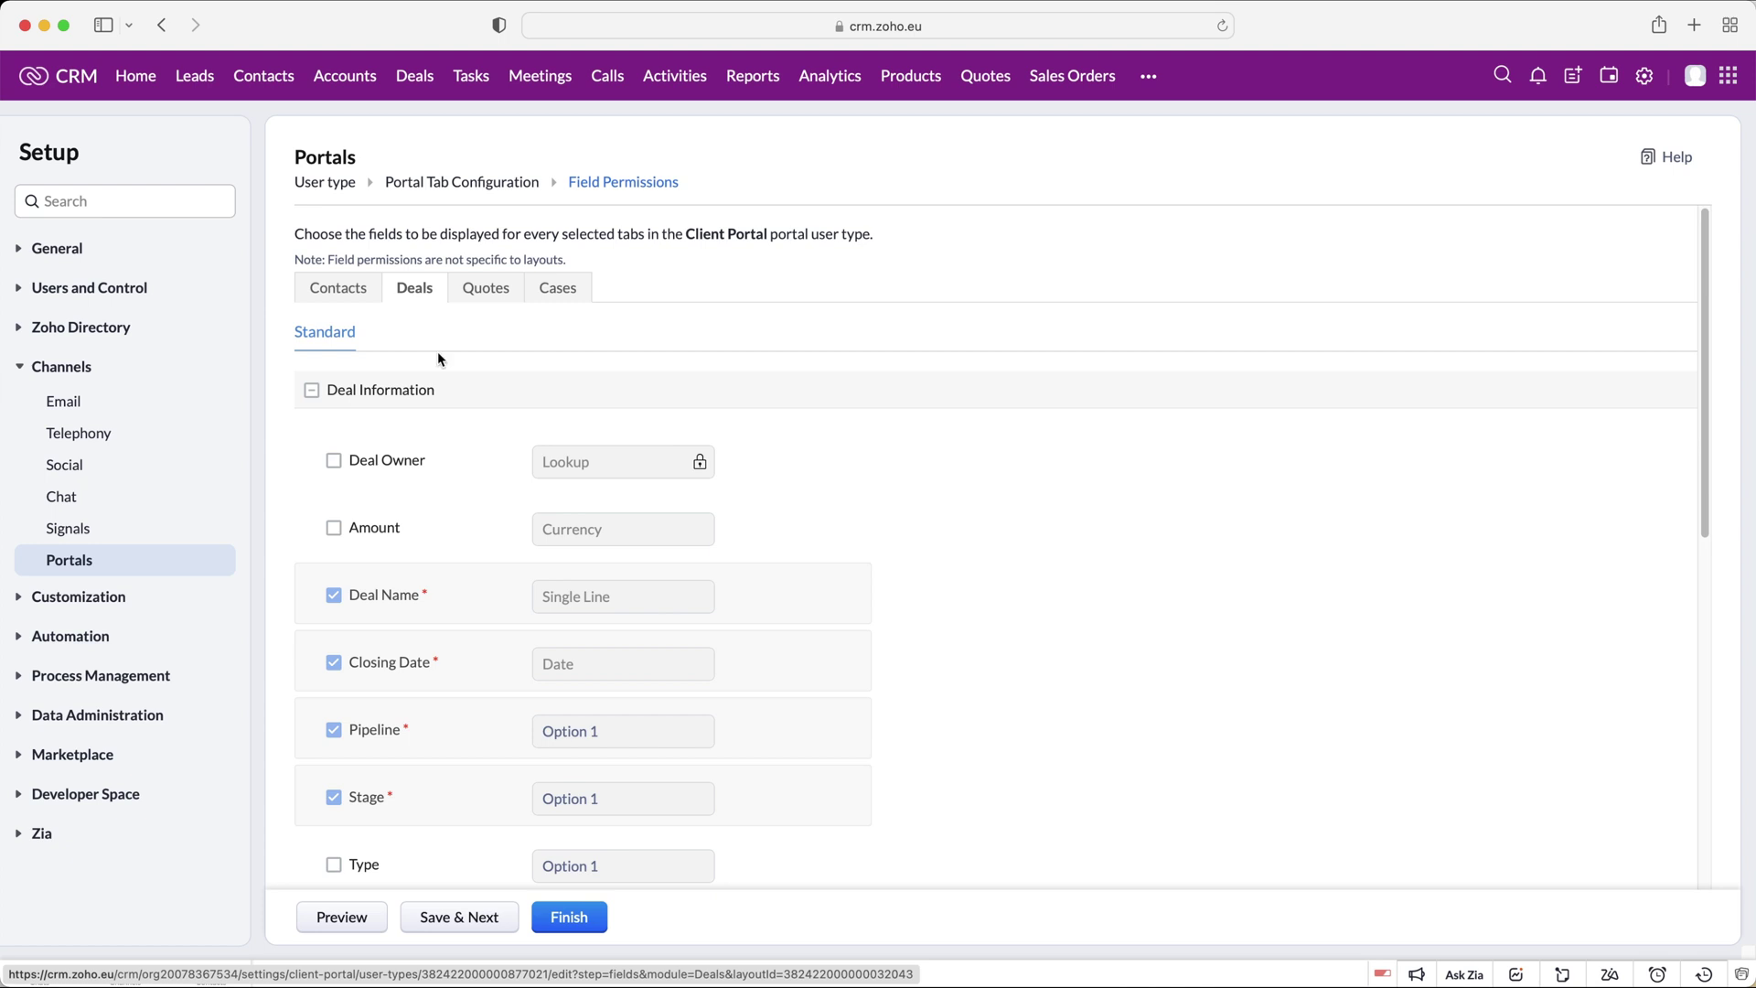
# - Review the Deals fields, then save the Deals, Quotes and Cases field permissions
pyautogui.scroll(-3, 476, 490)
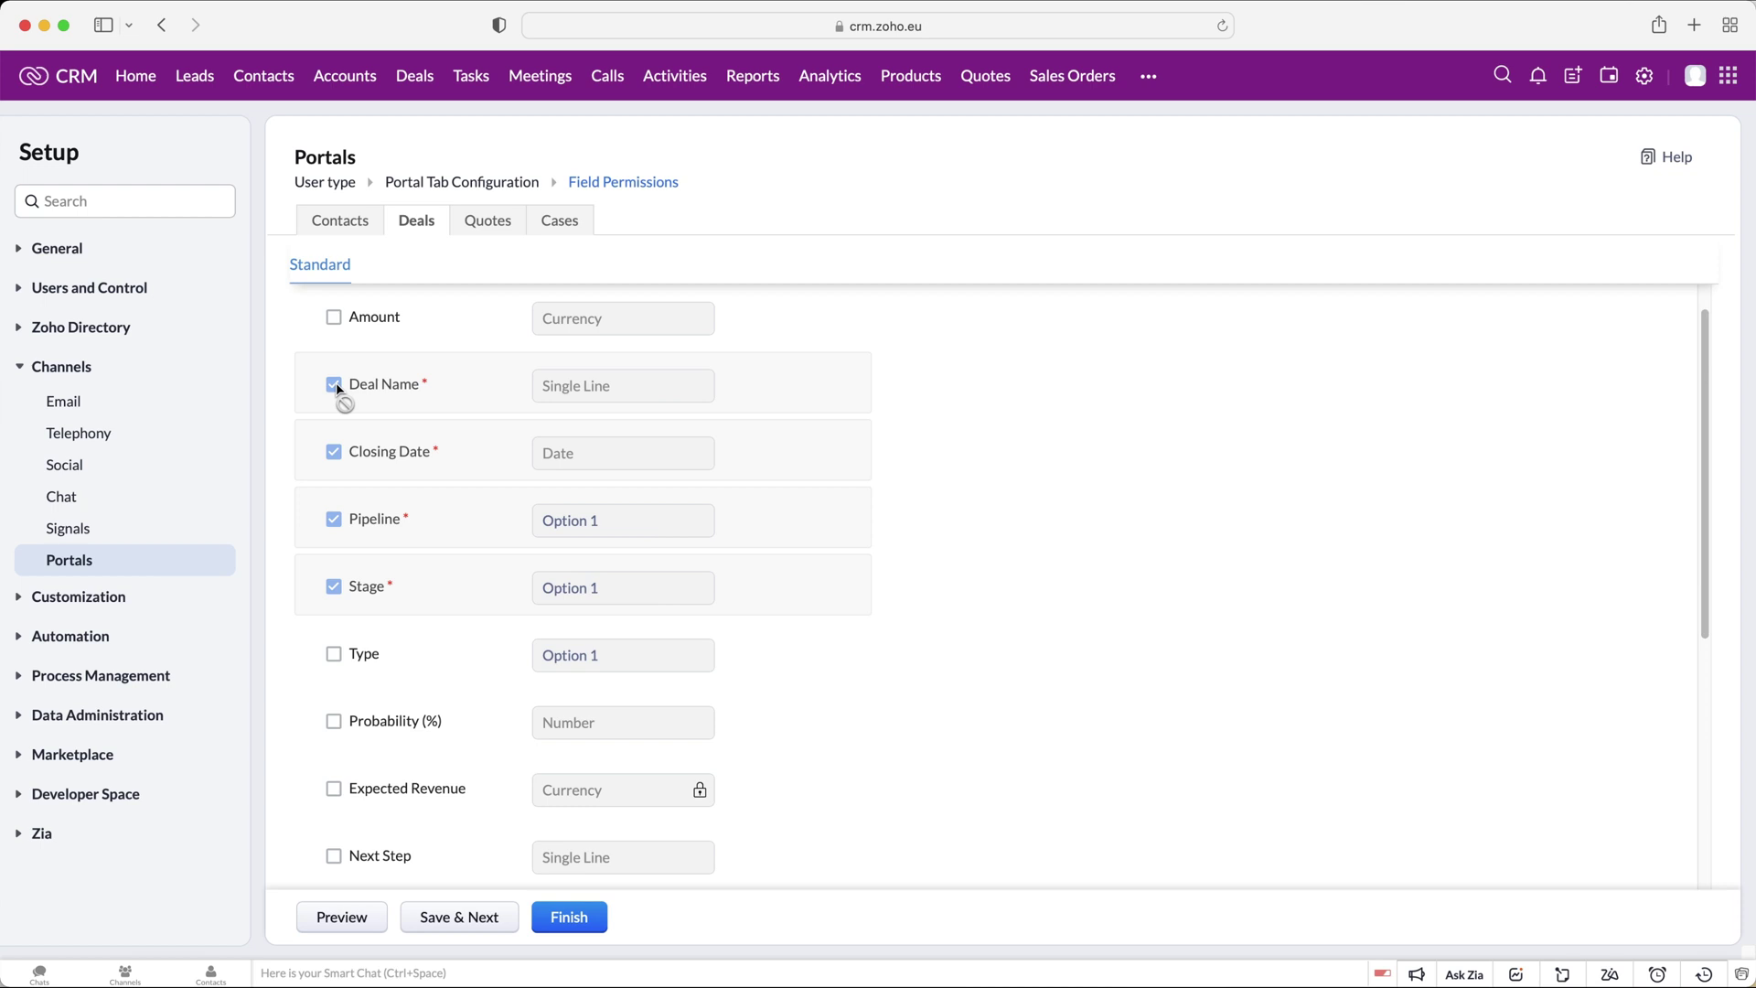
pyautogui.scroll(-5, 451, 535)
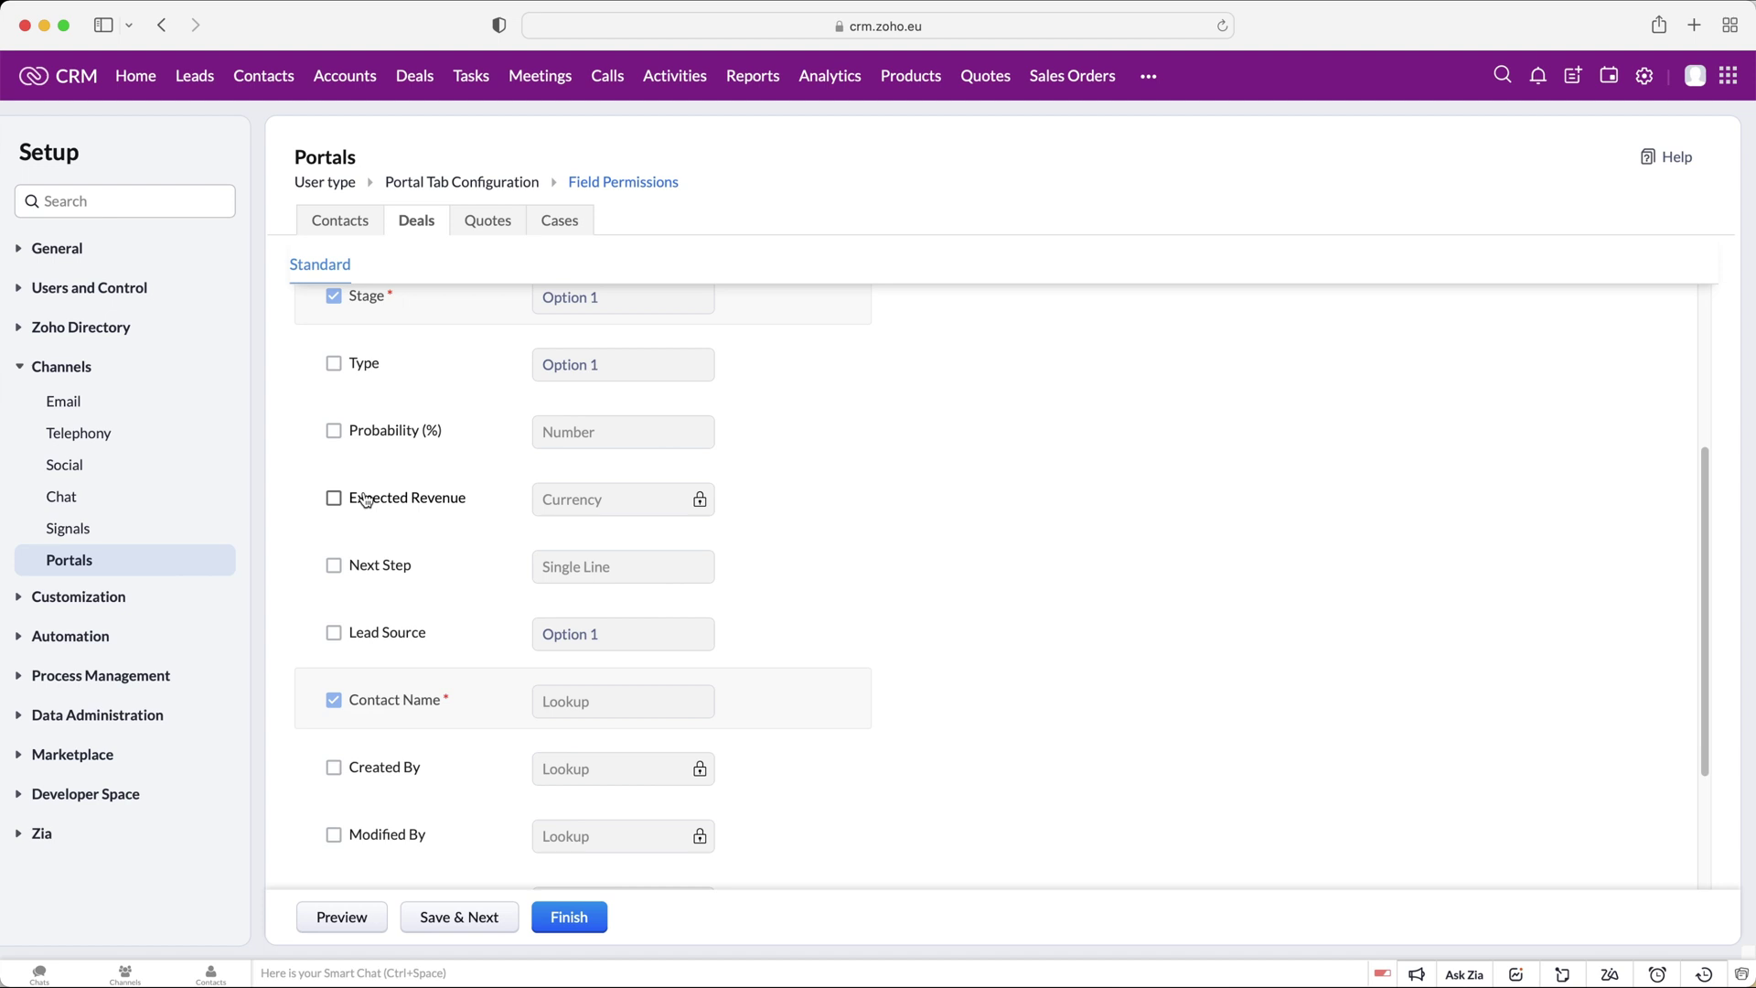
pyautogui.scroll(4, 338, 504)
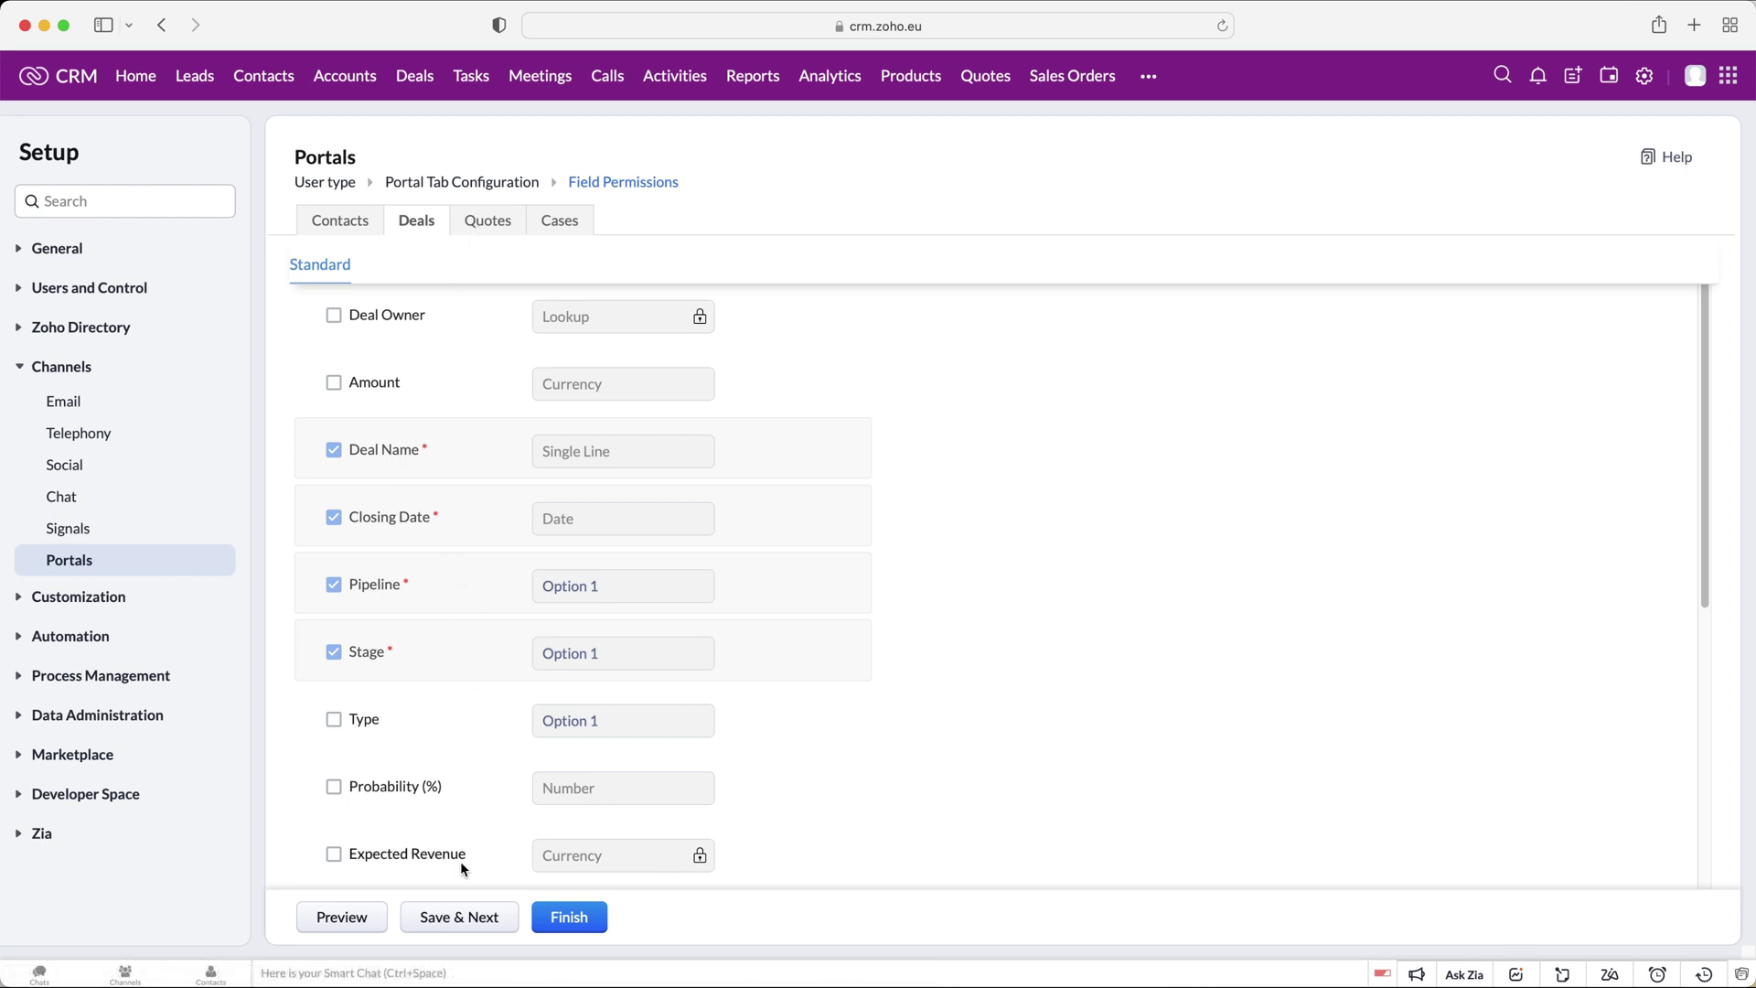
pyautogui.click(460, 921)
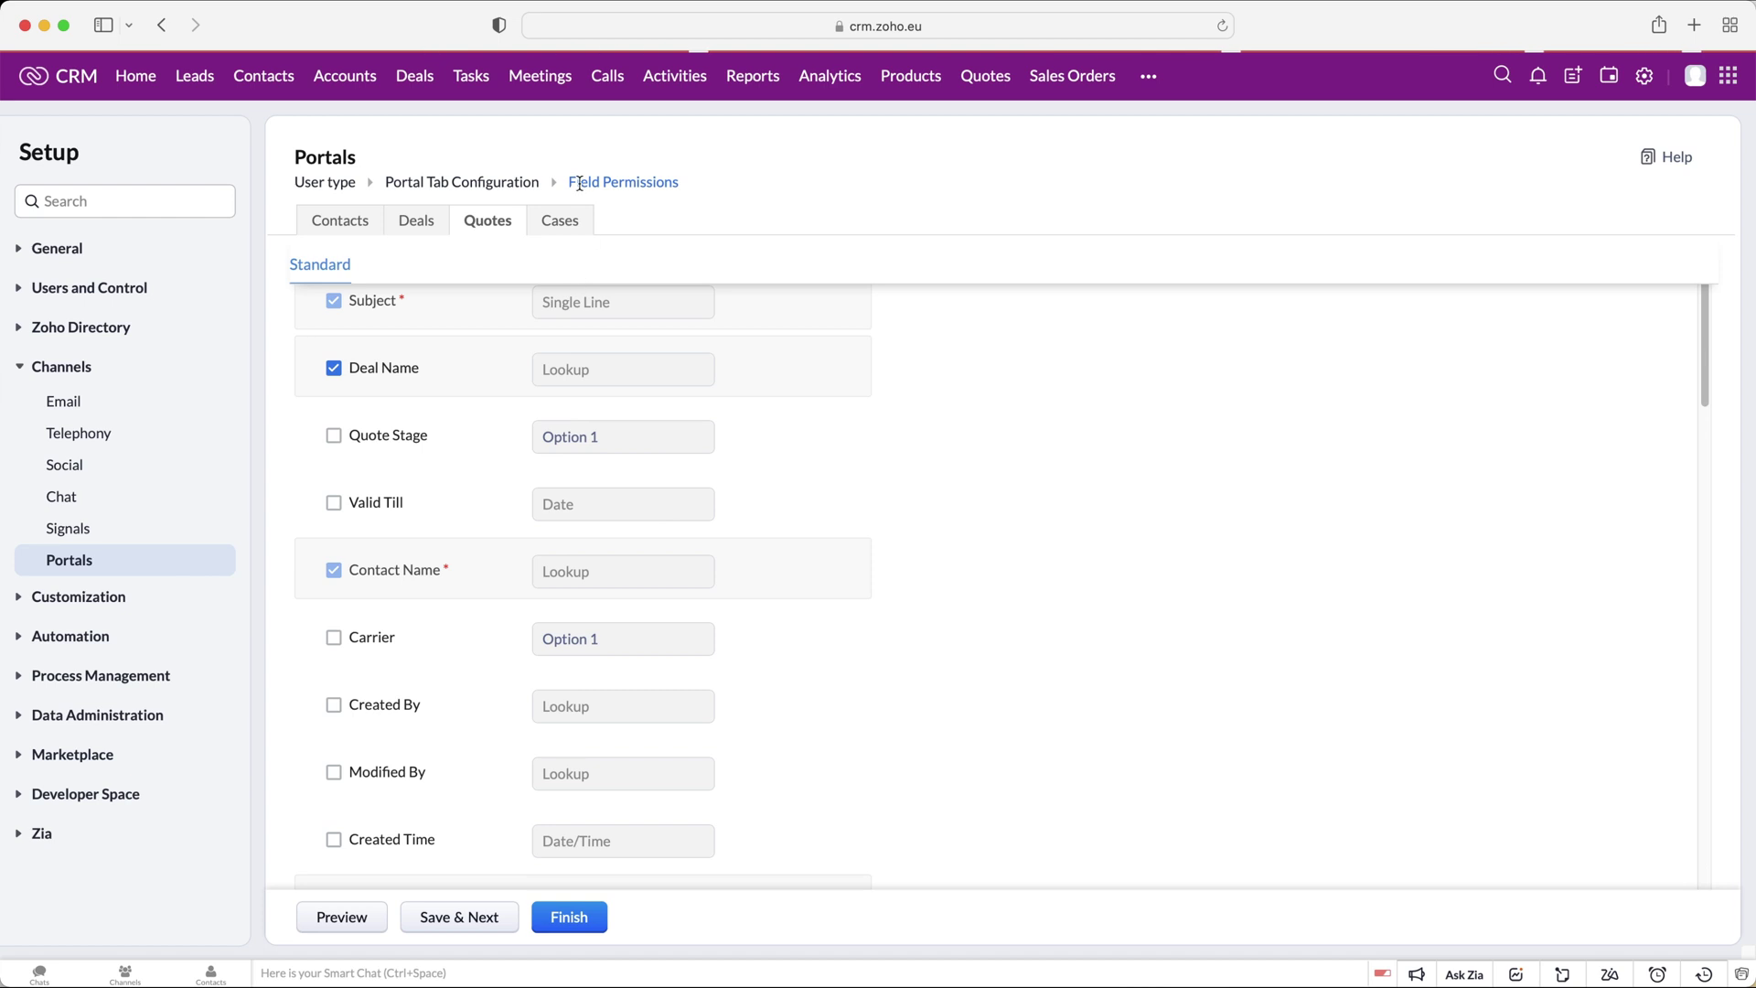
pyautogui.click(459, 918)
pyautogui.click(462, 924)
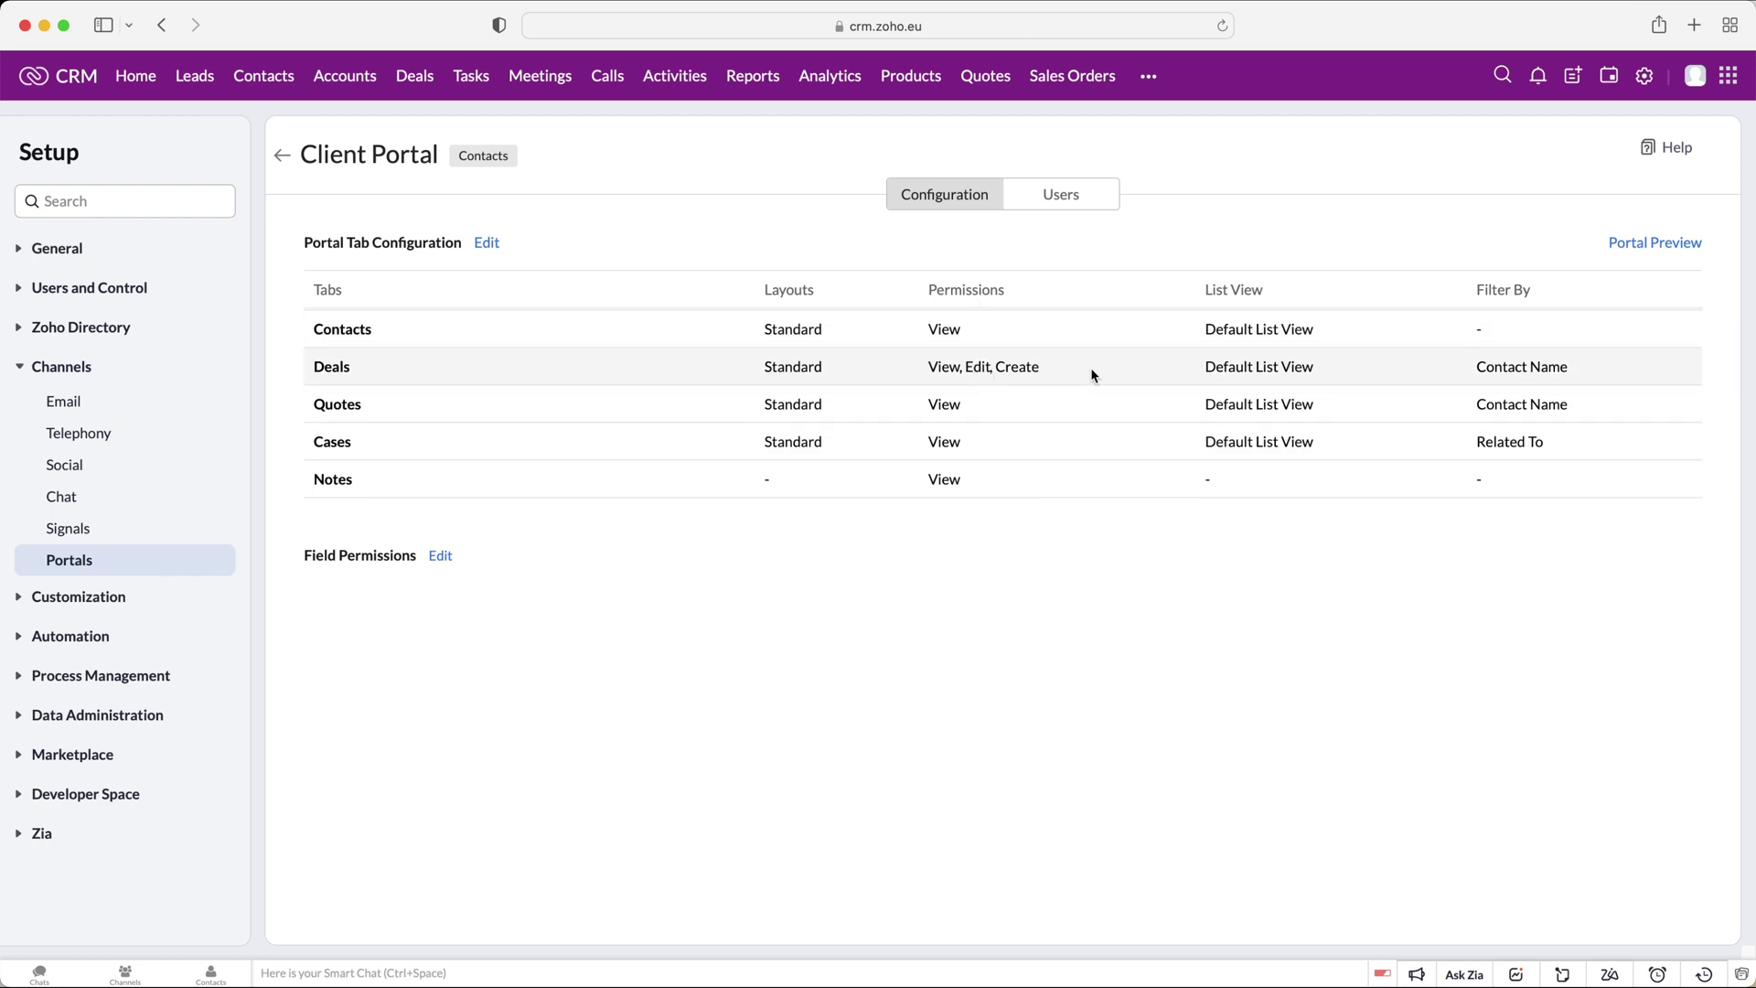
# - Activate the Client Portal user type in the user type list and reopen its configuration
pyautogui.click(284, 157)
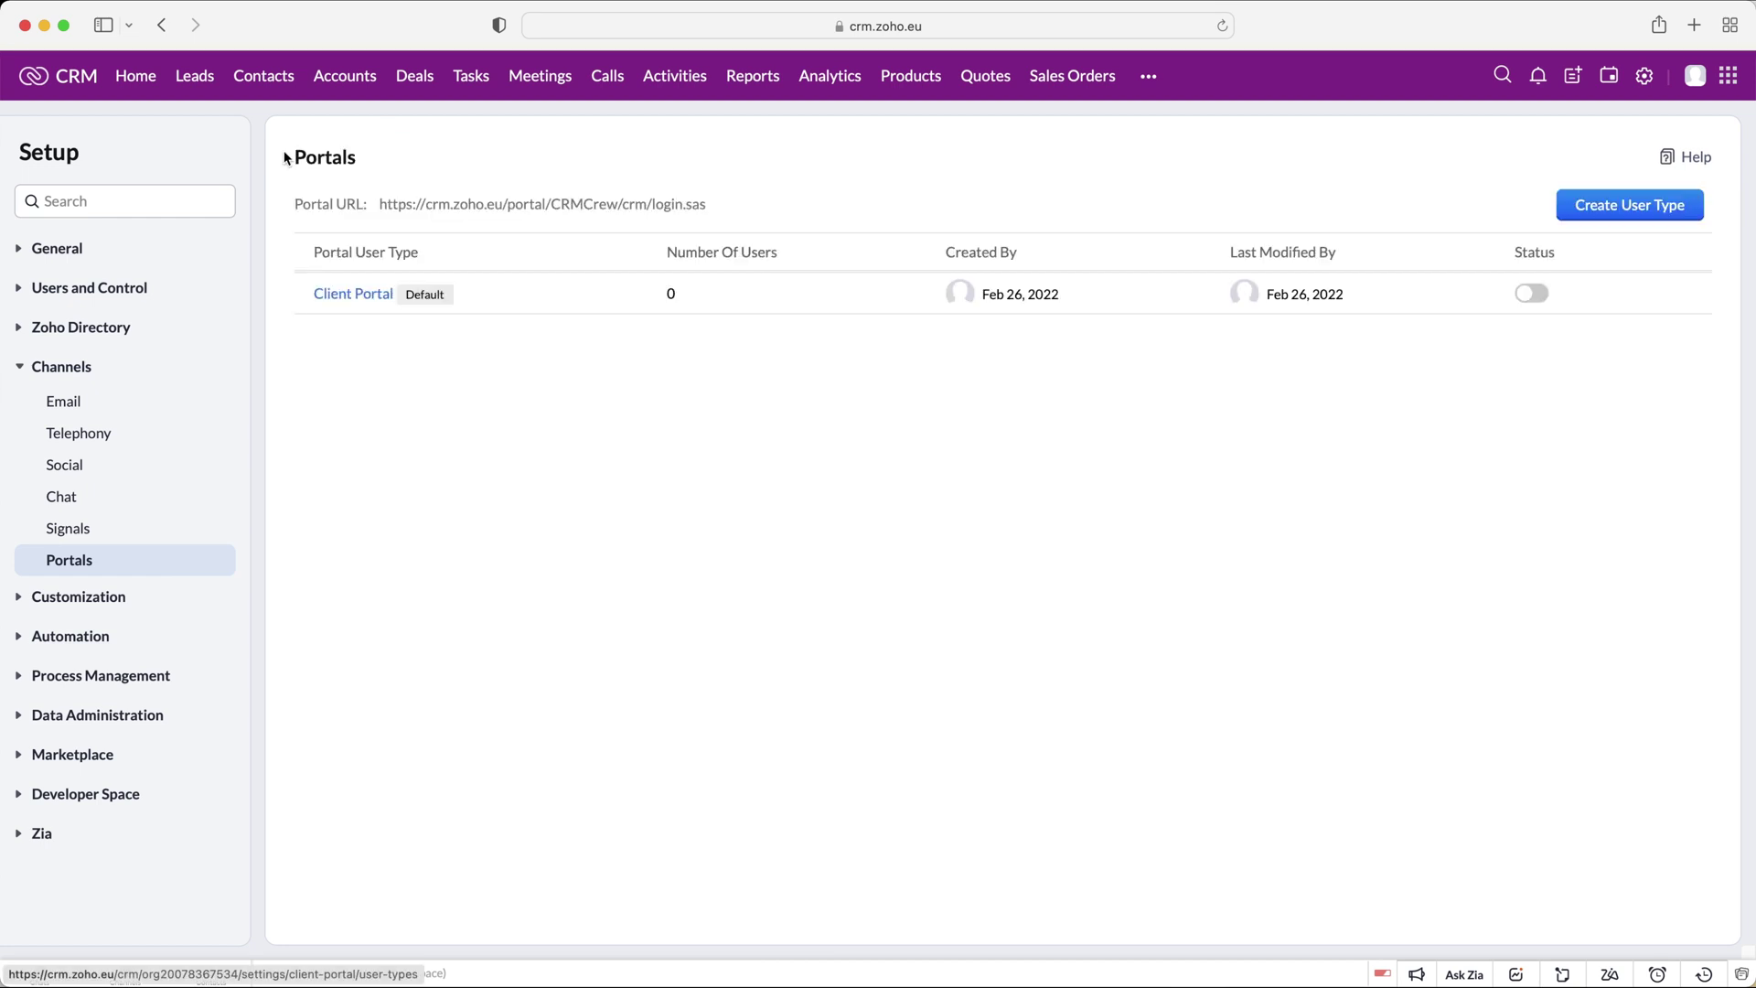
pyautogui.click(1531, 294)
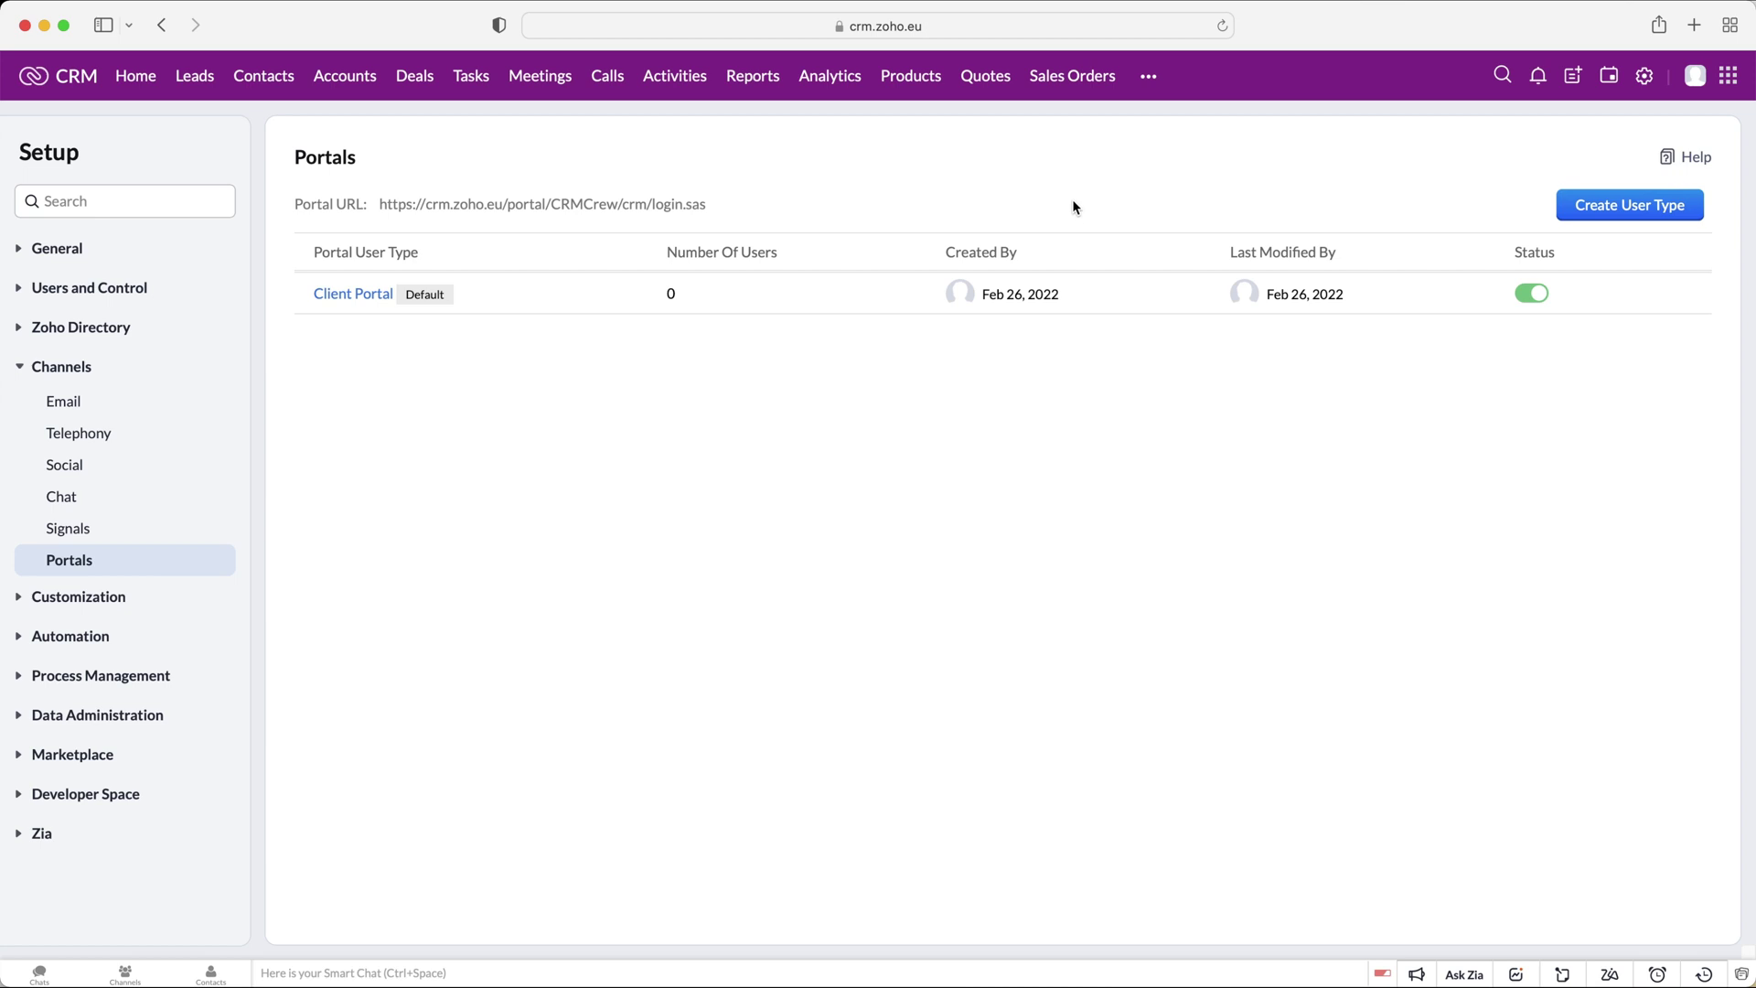
pyautogui.click(373, 295)
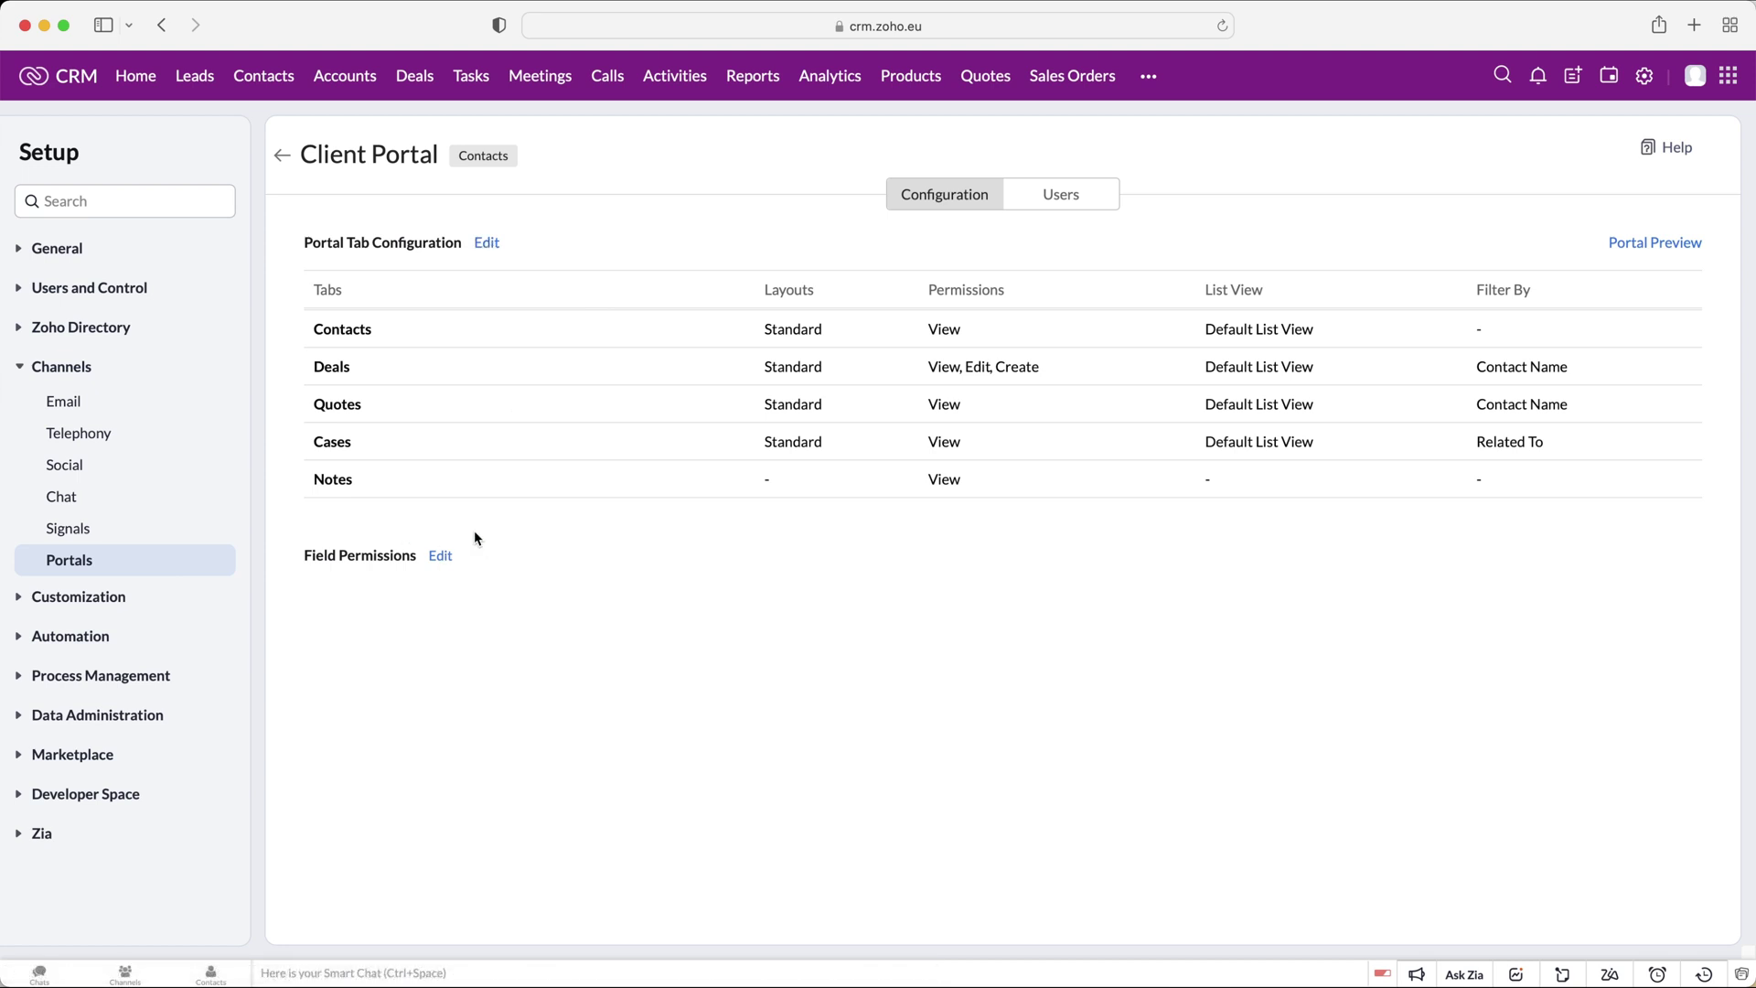
pyautogui.click(1636, 245)
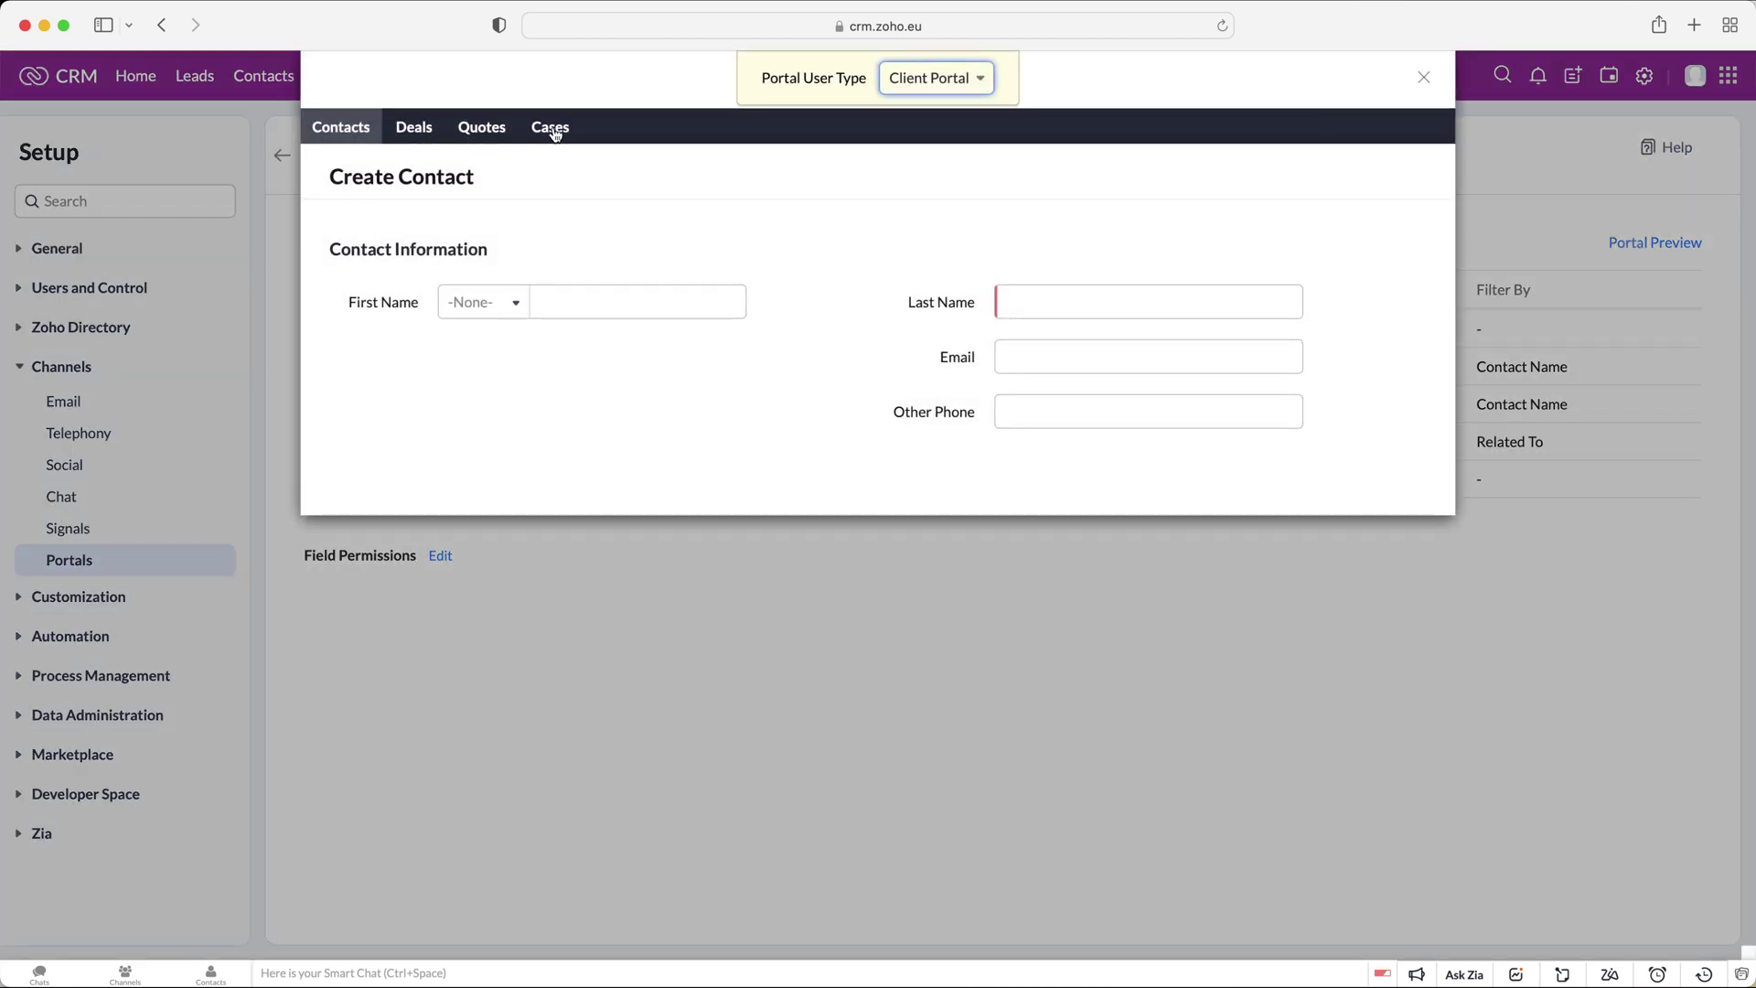
pyautogui.click(439, 130)
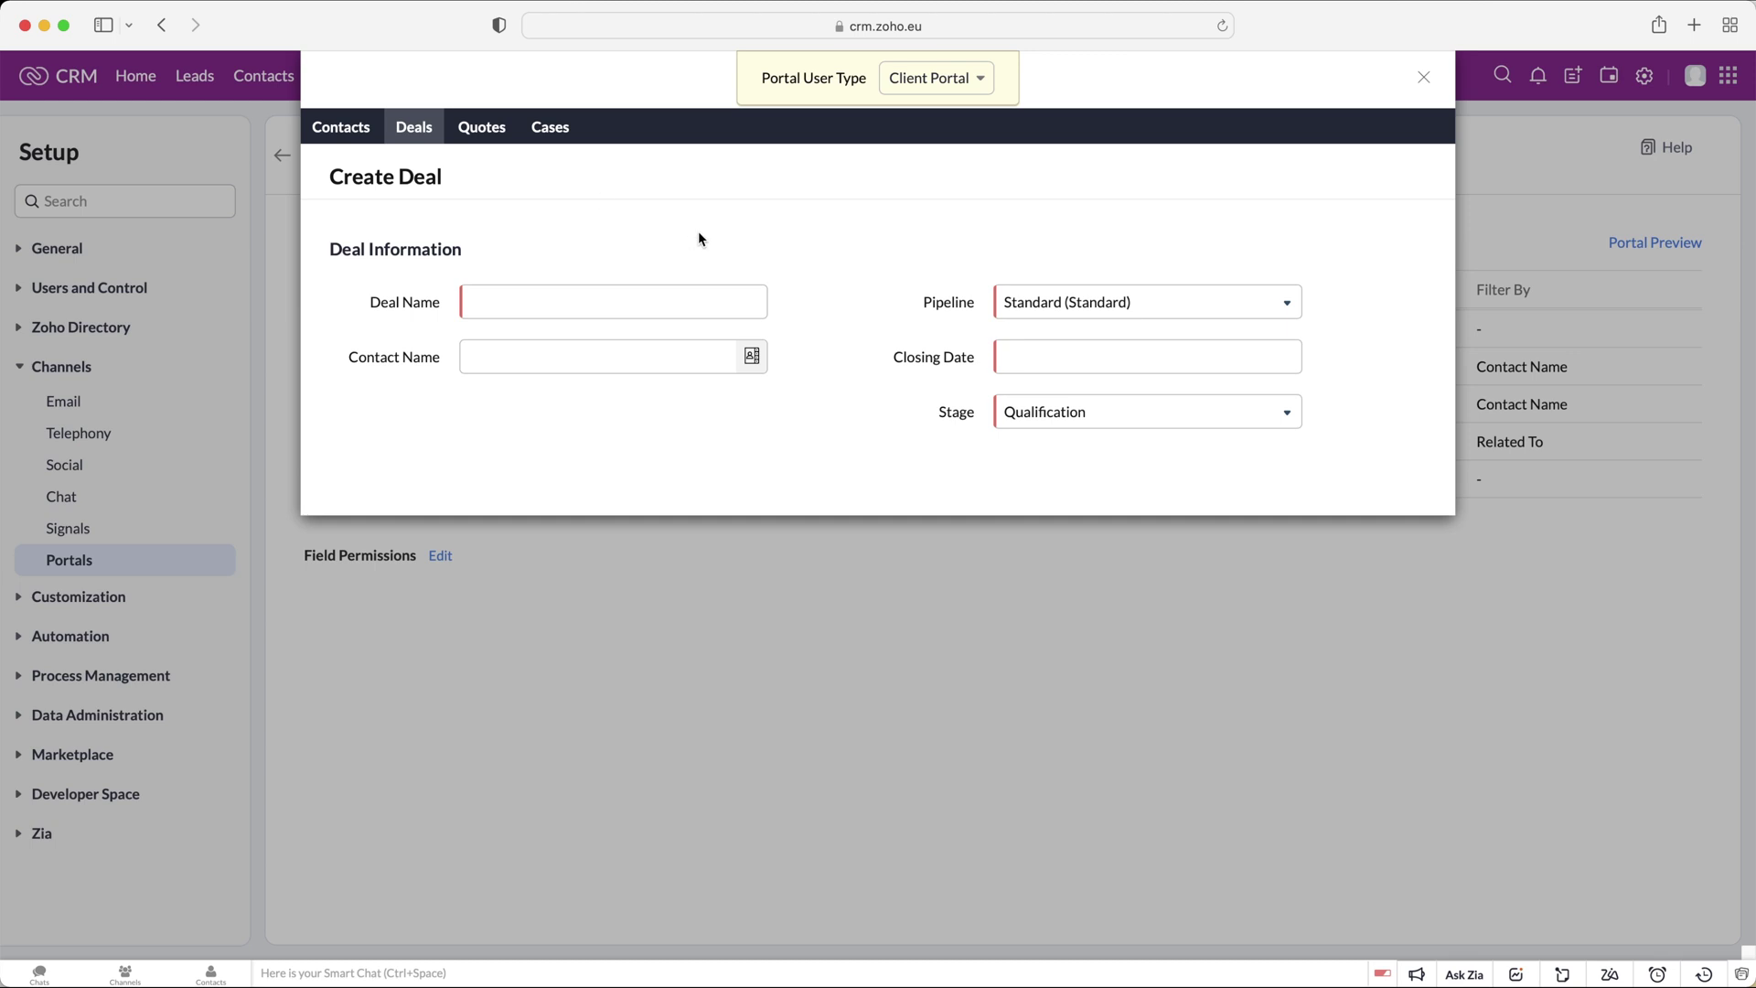
pyautogui.click(505, 130)
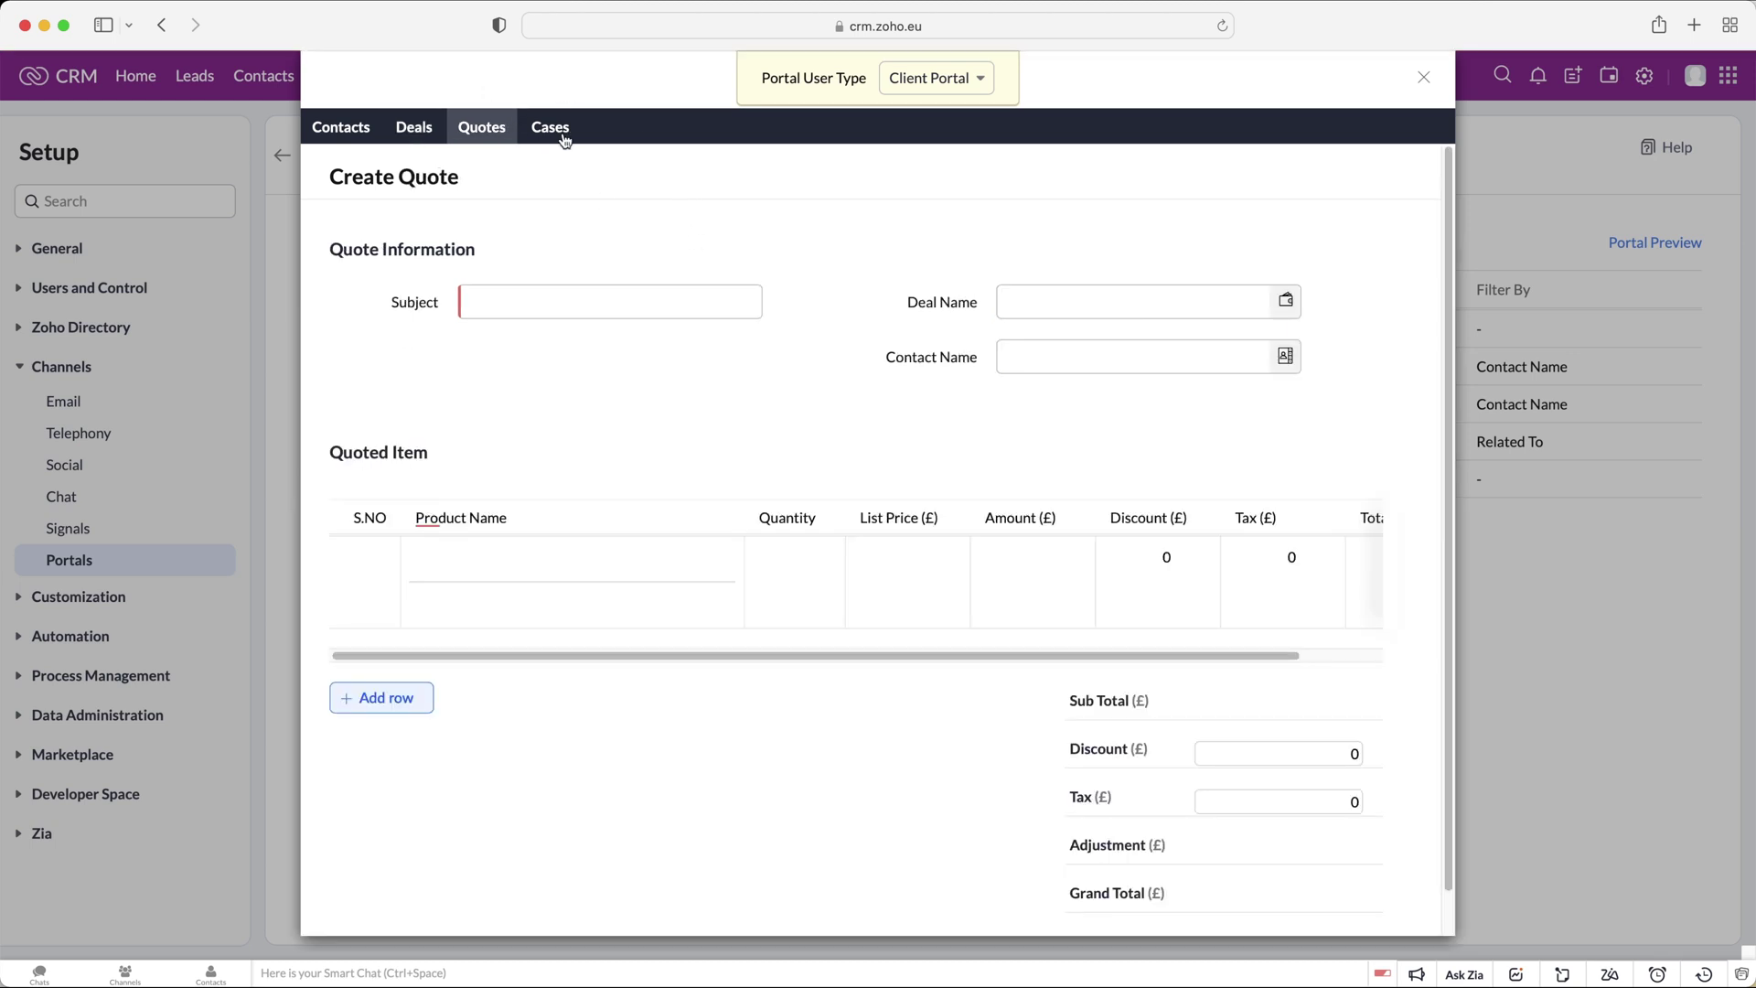
pyautogui.click(562, 135)
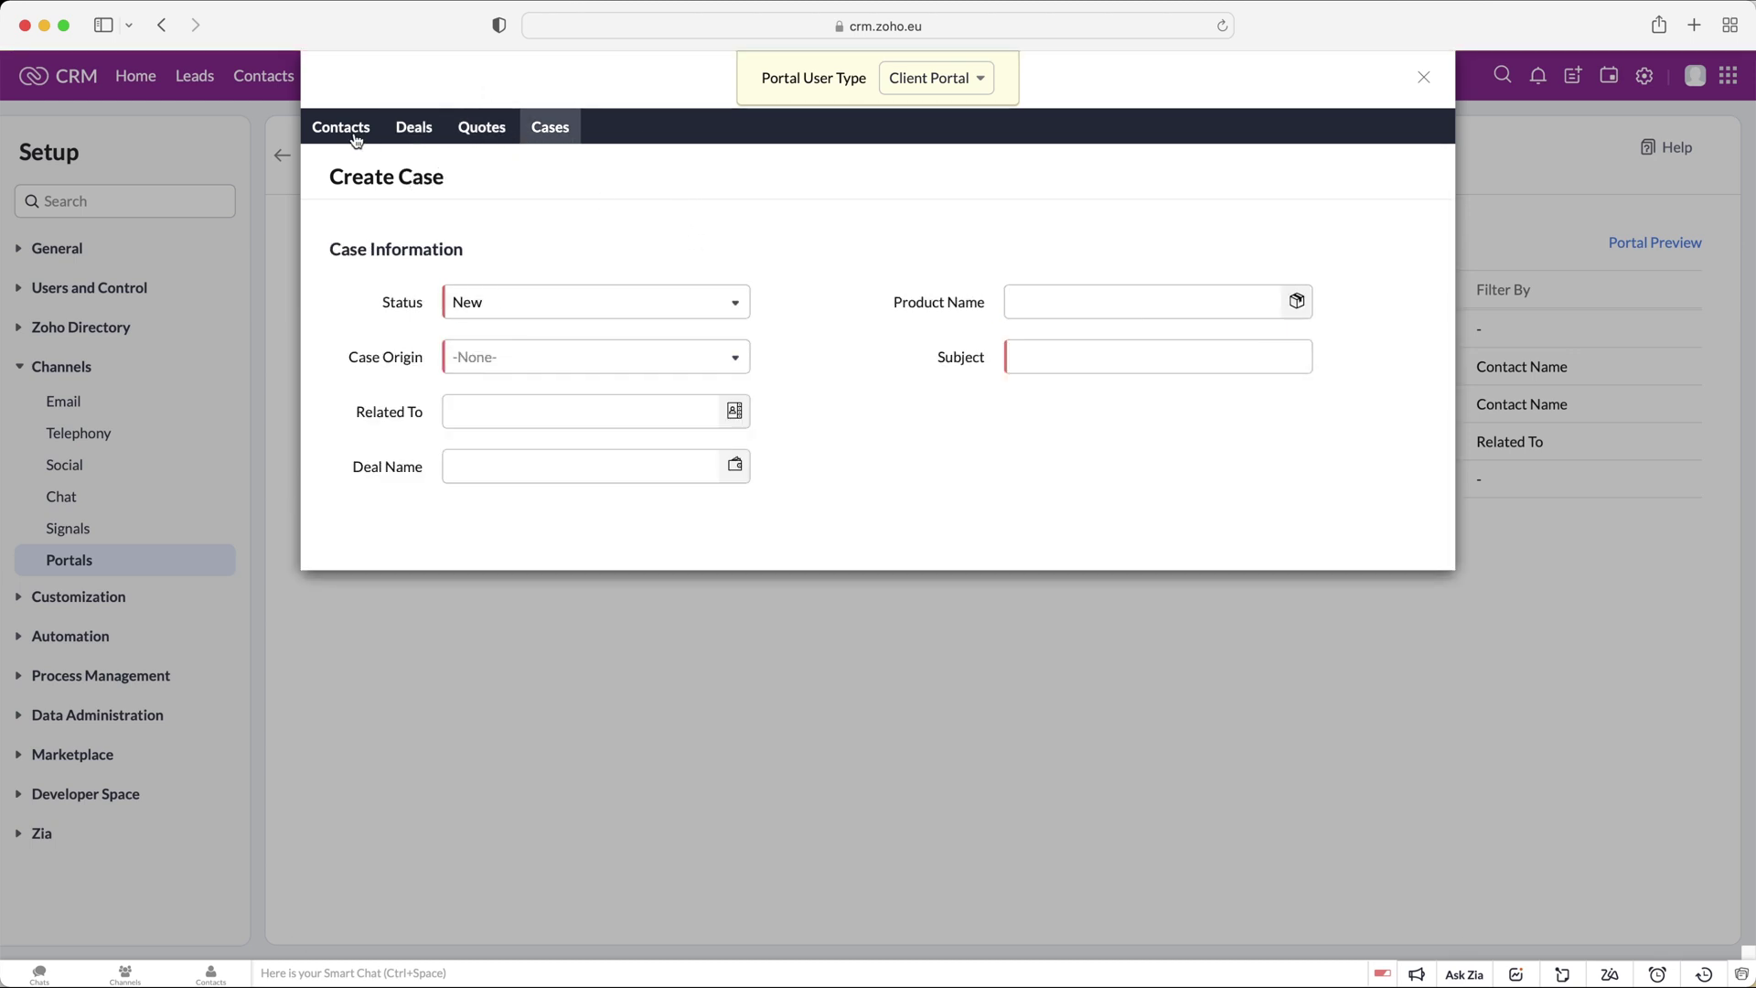
pyautogui.click(1422, 80)
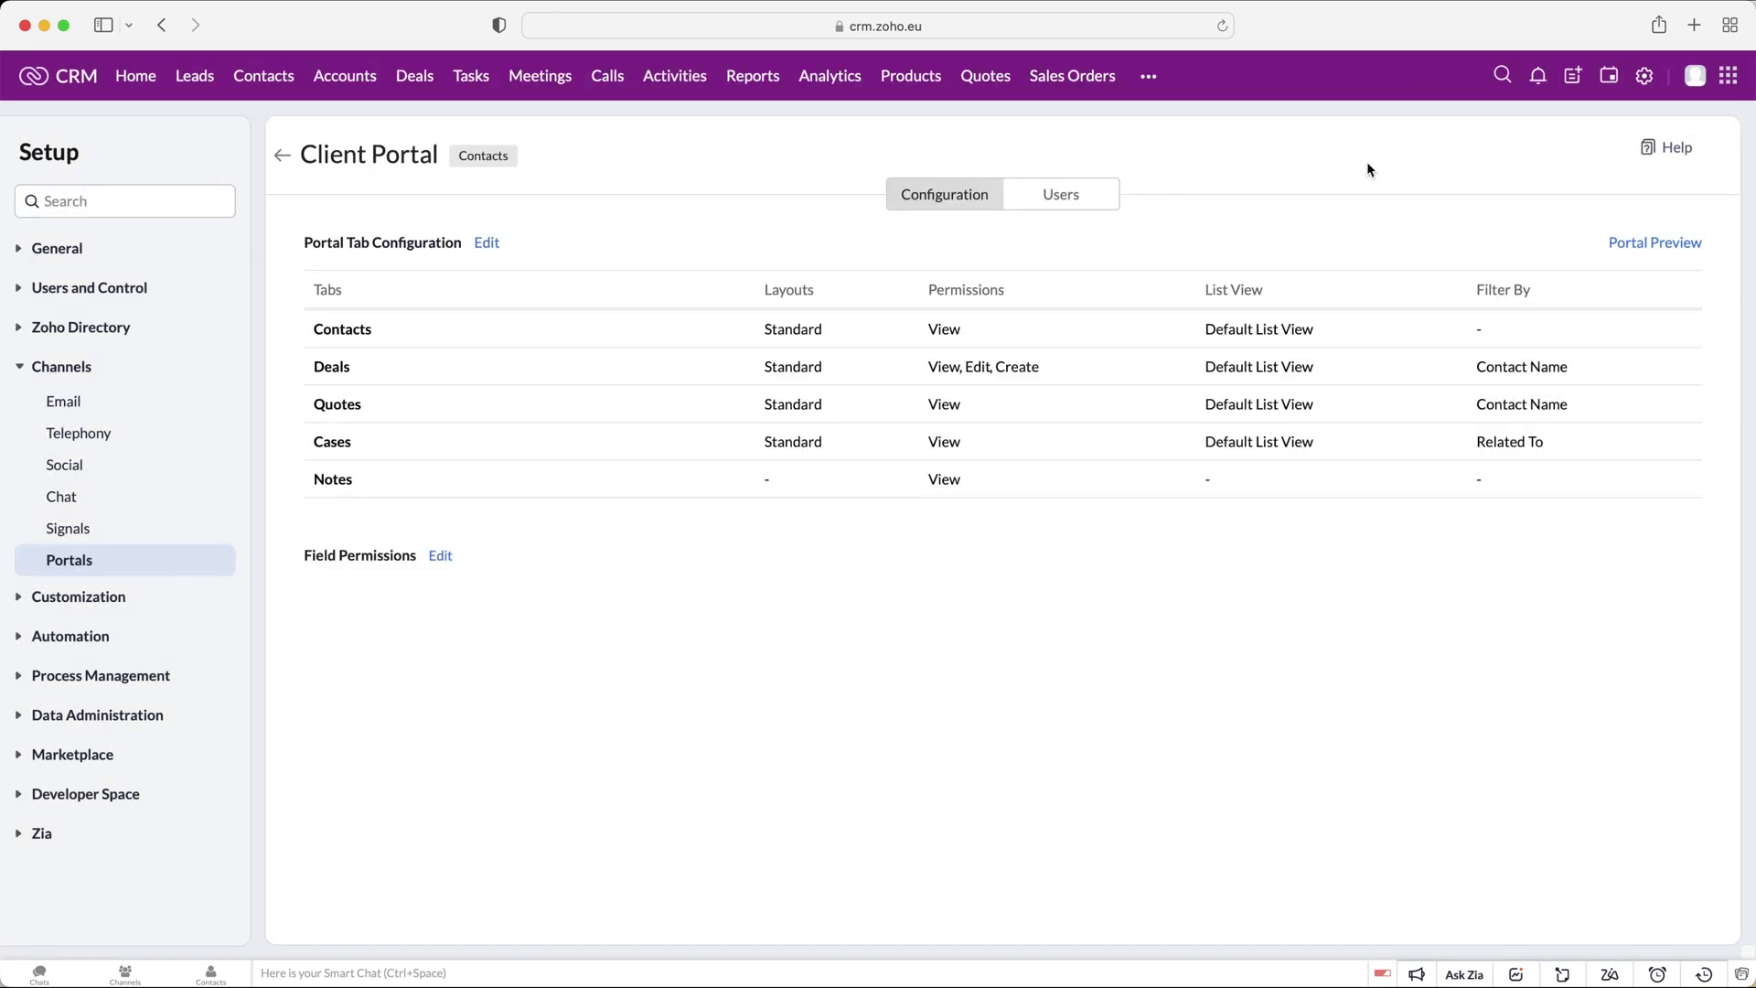
# - Start inviting a contact to the Client Portal, cancel, and return to its Configuration tab
pyautogui.click(1051, 194)
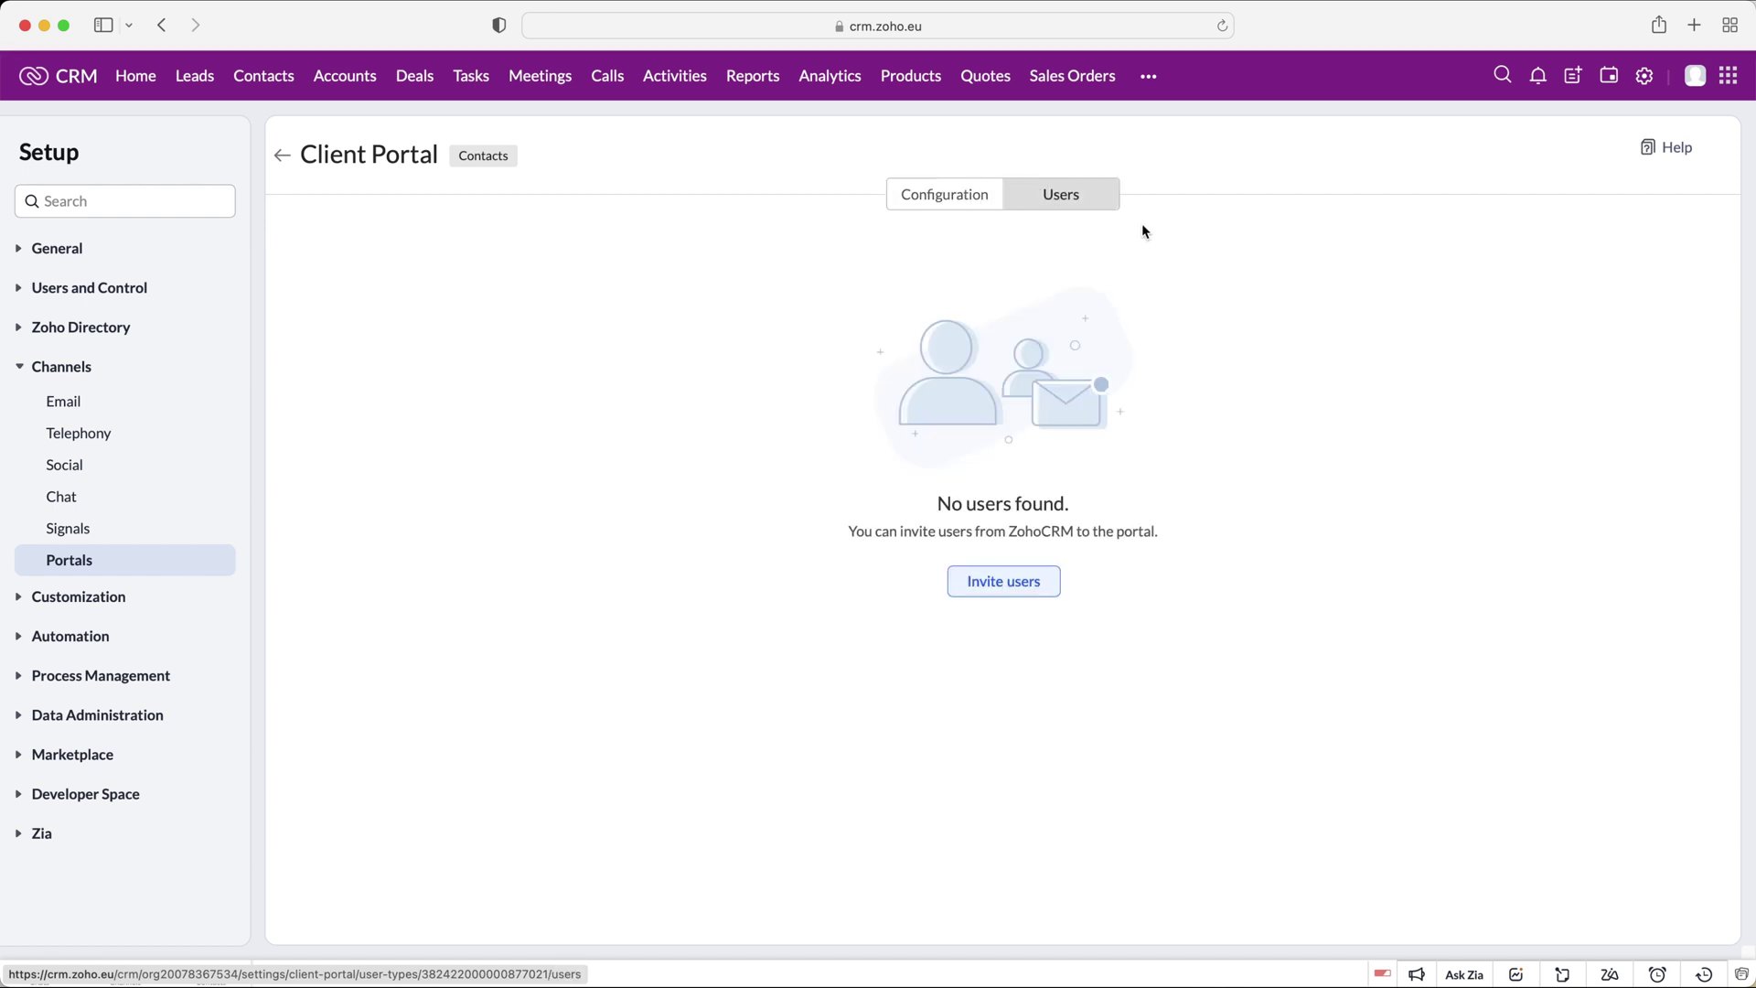
pyautogui.click(978, 580)
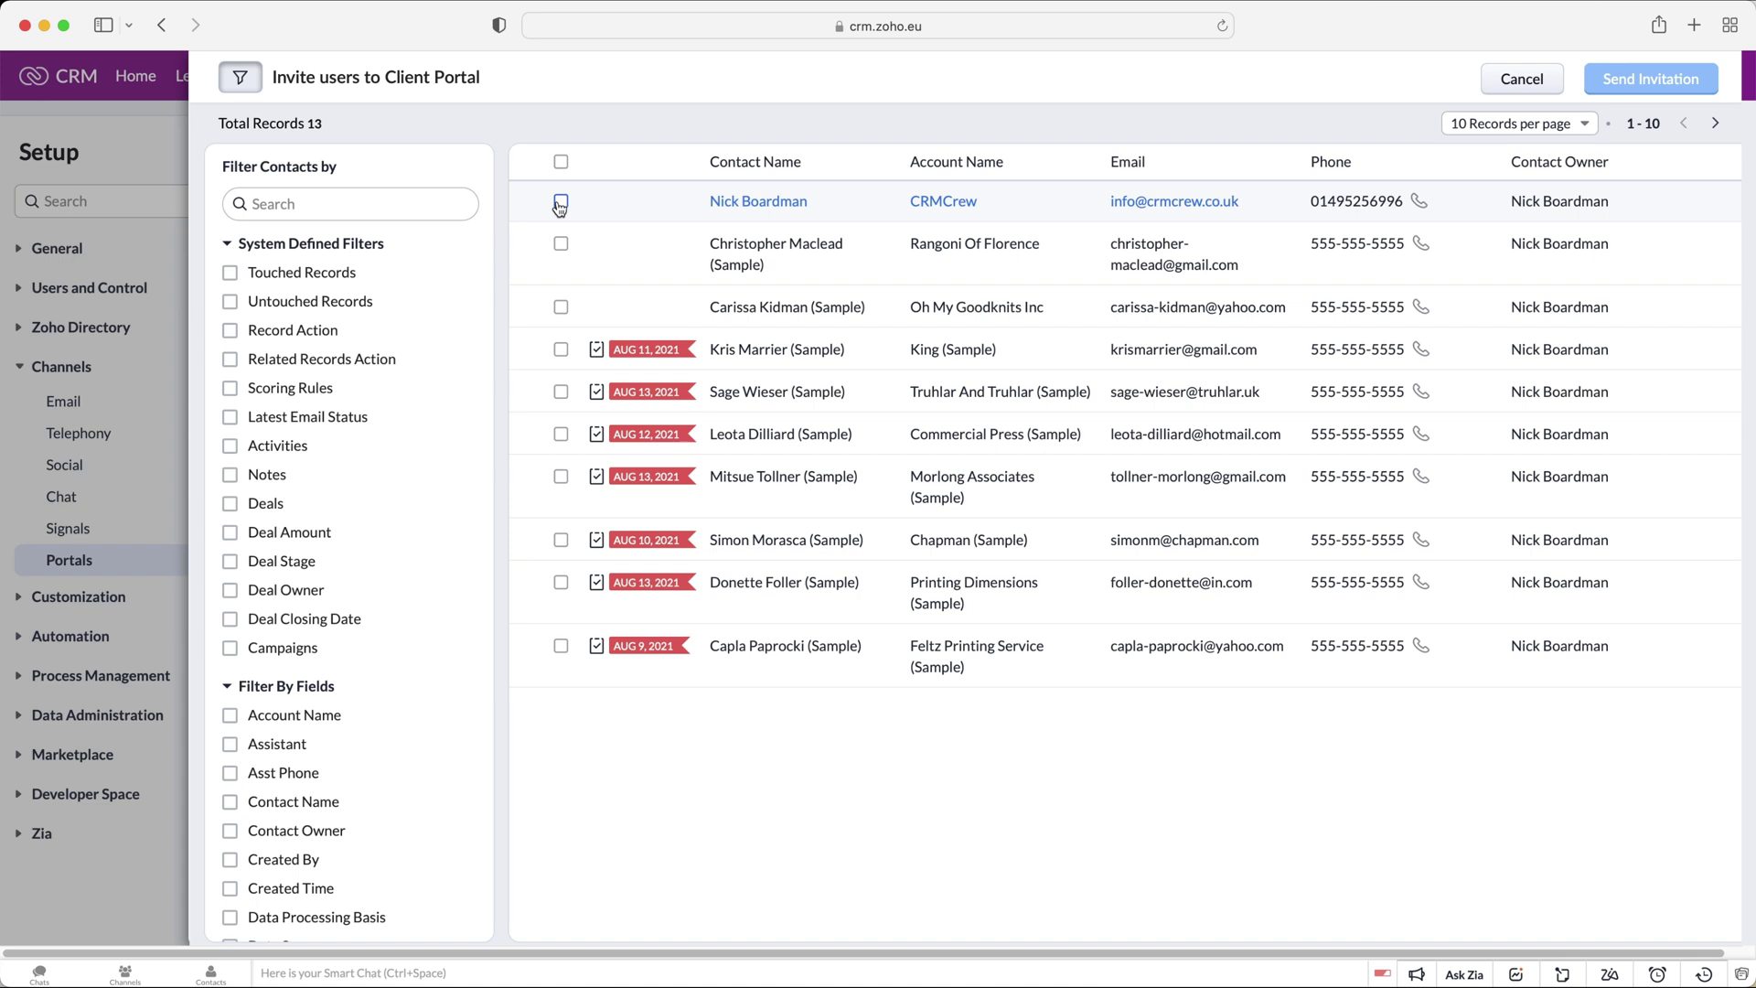
pyautogui.click(561, 203)
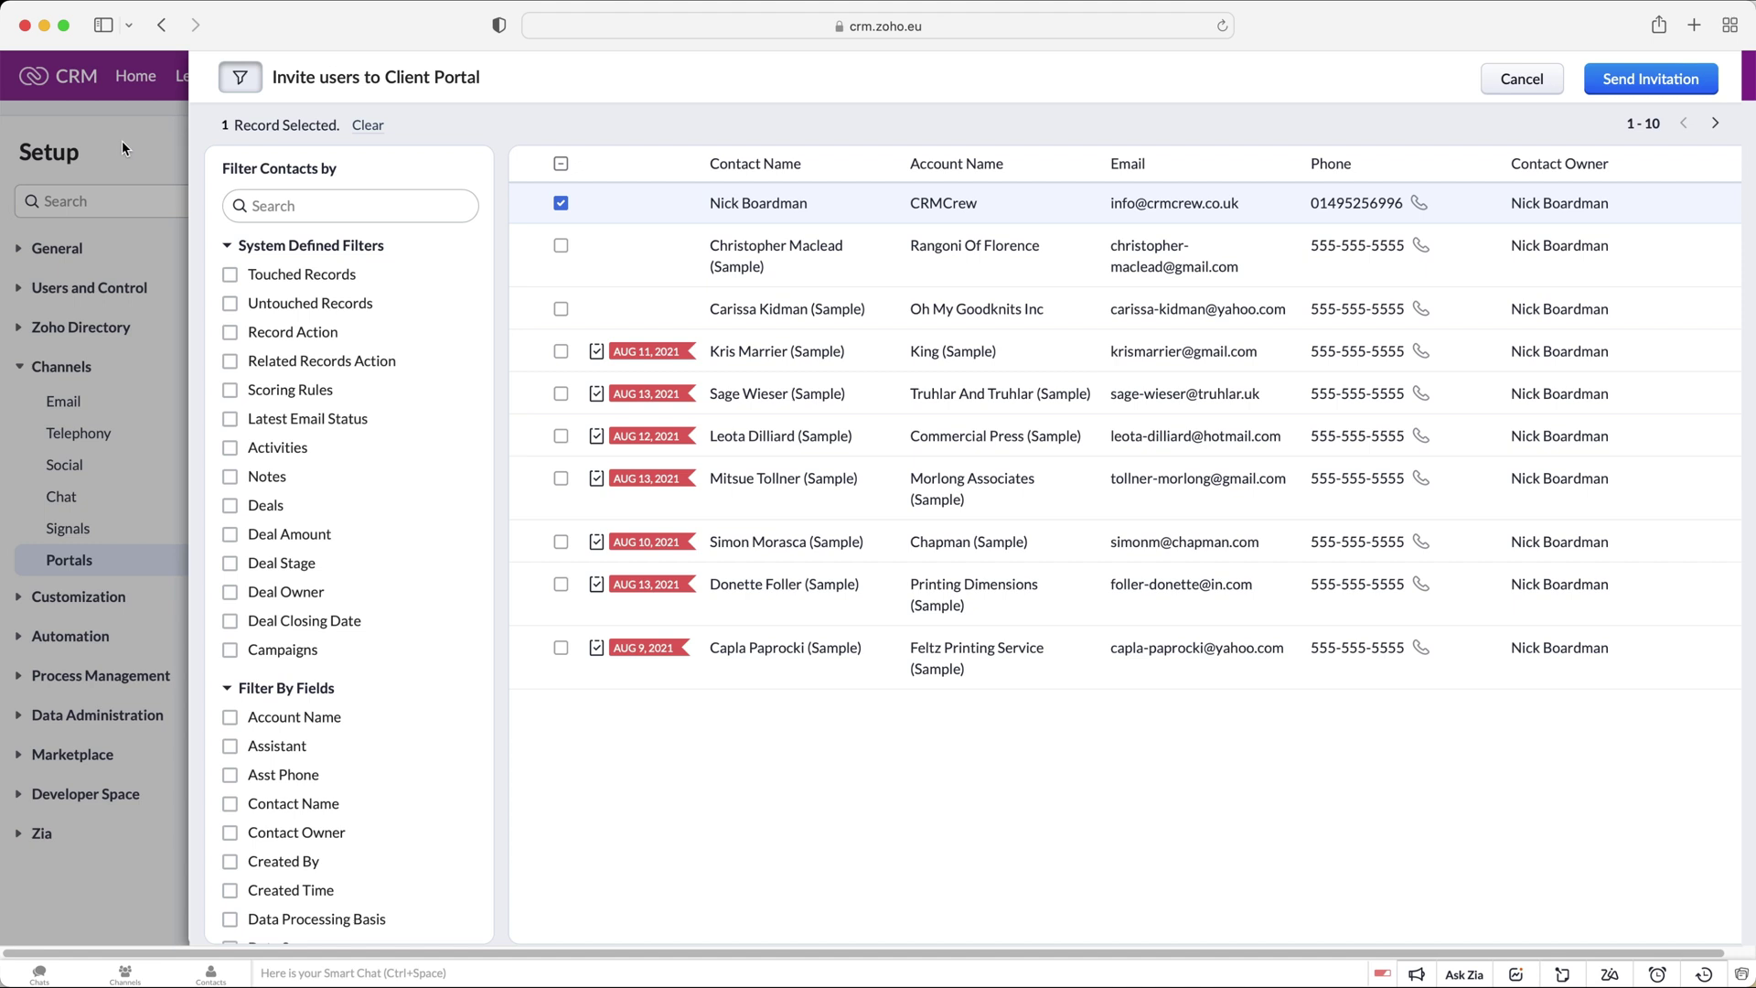
pyautogui.click(1521, 79)
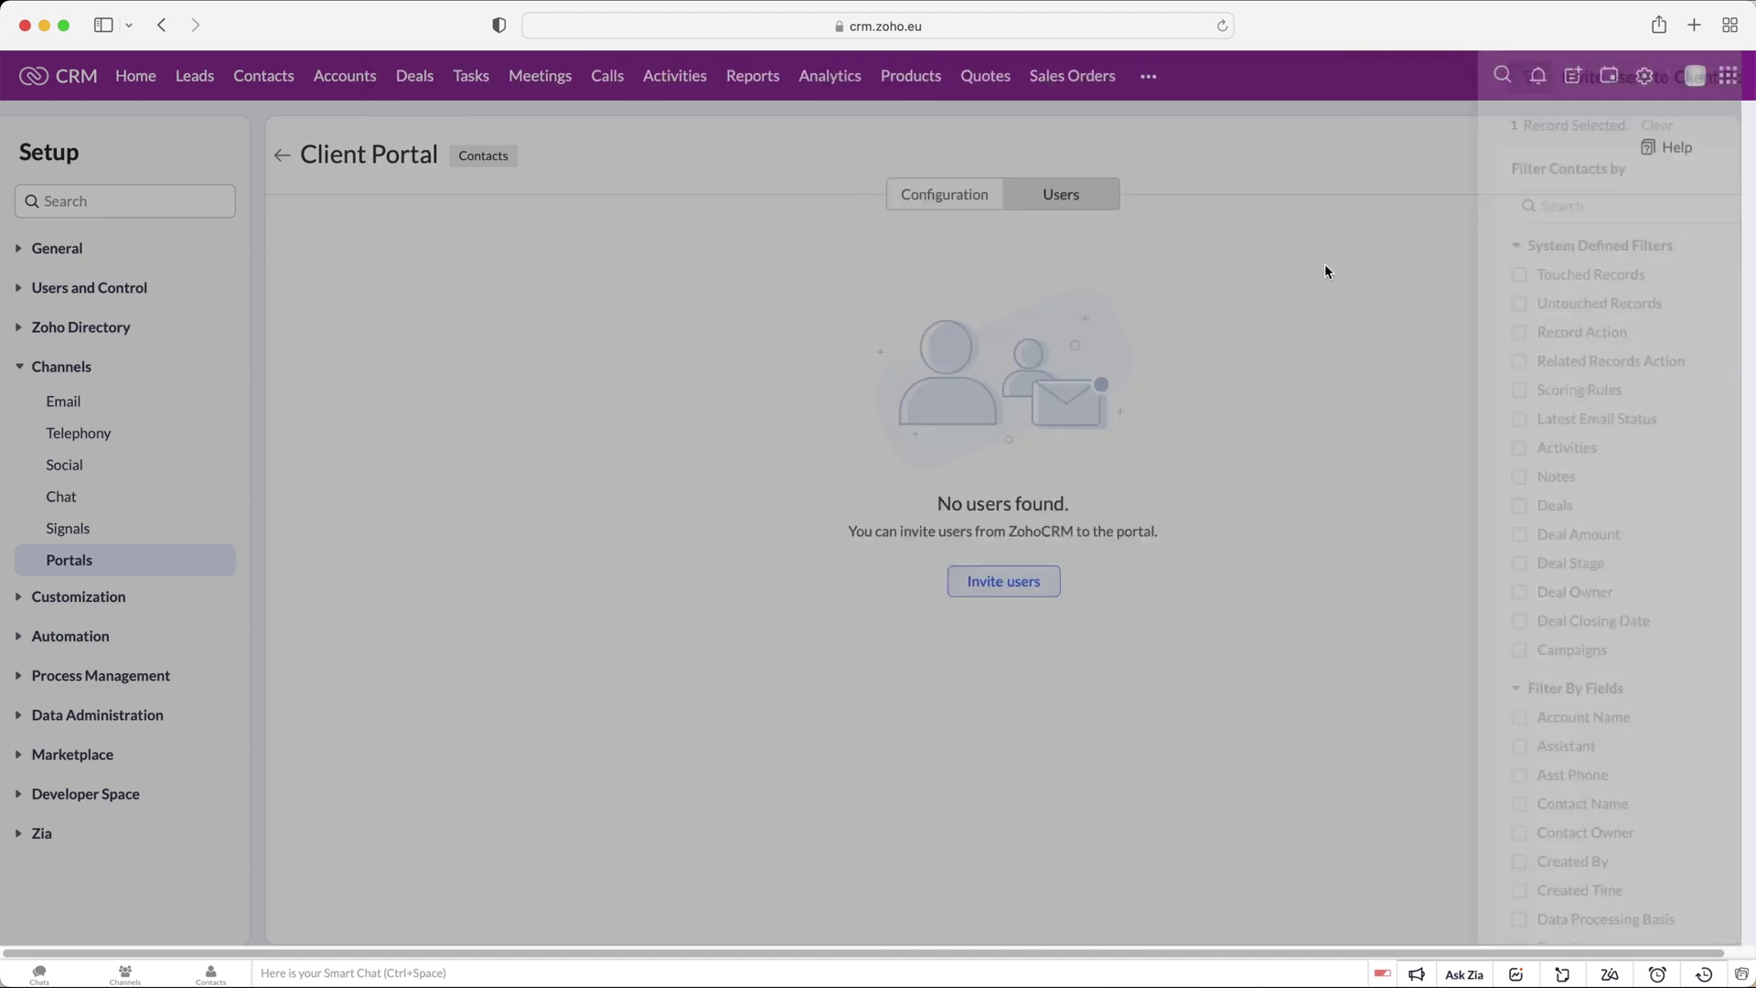
pyautogui.click(929, 196)
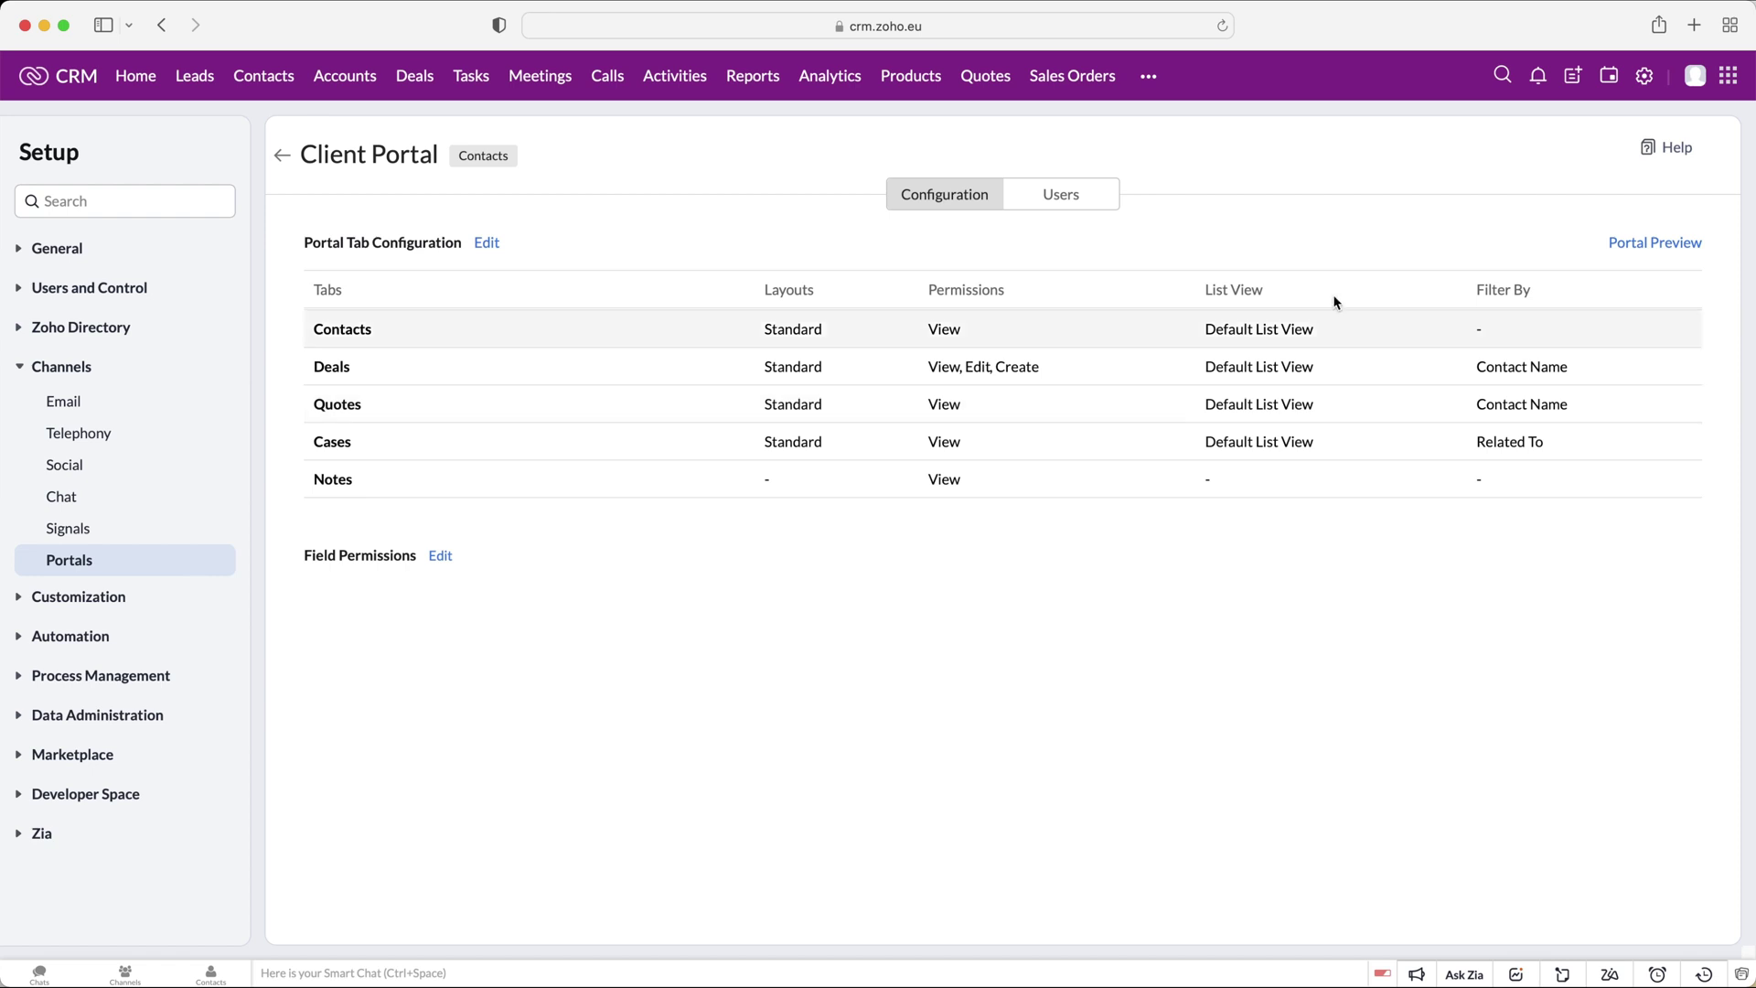
# - Check the portal preview, then go back to Portals and start a new user type
pyautogui.click(1657, 243)
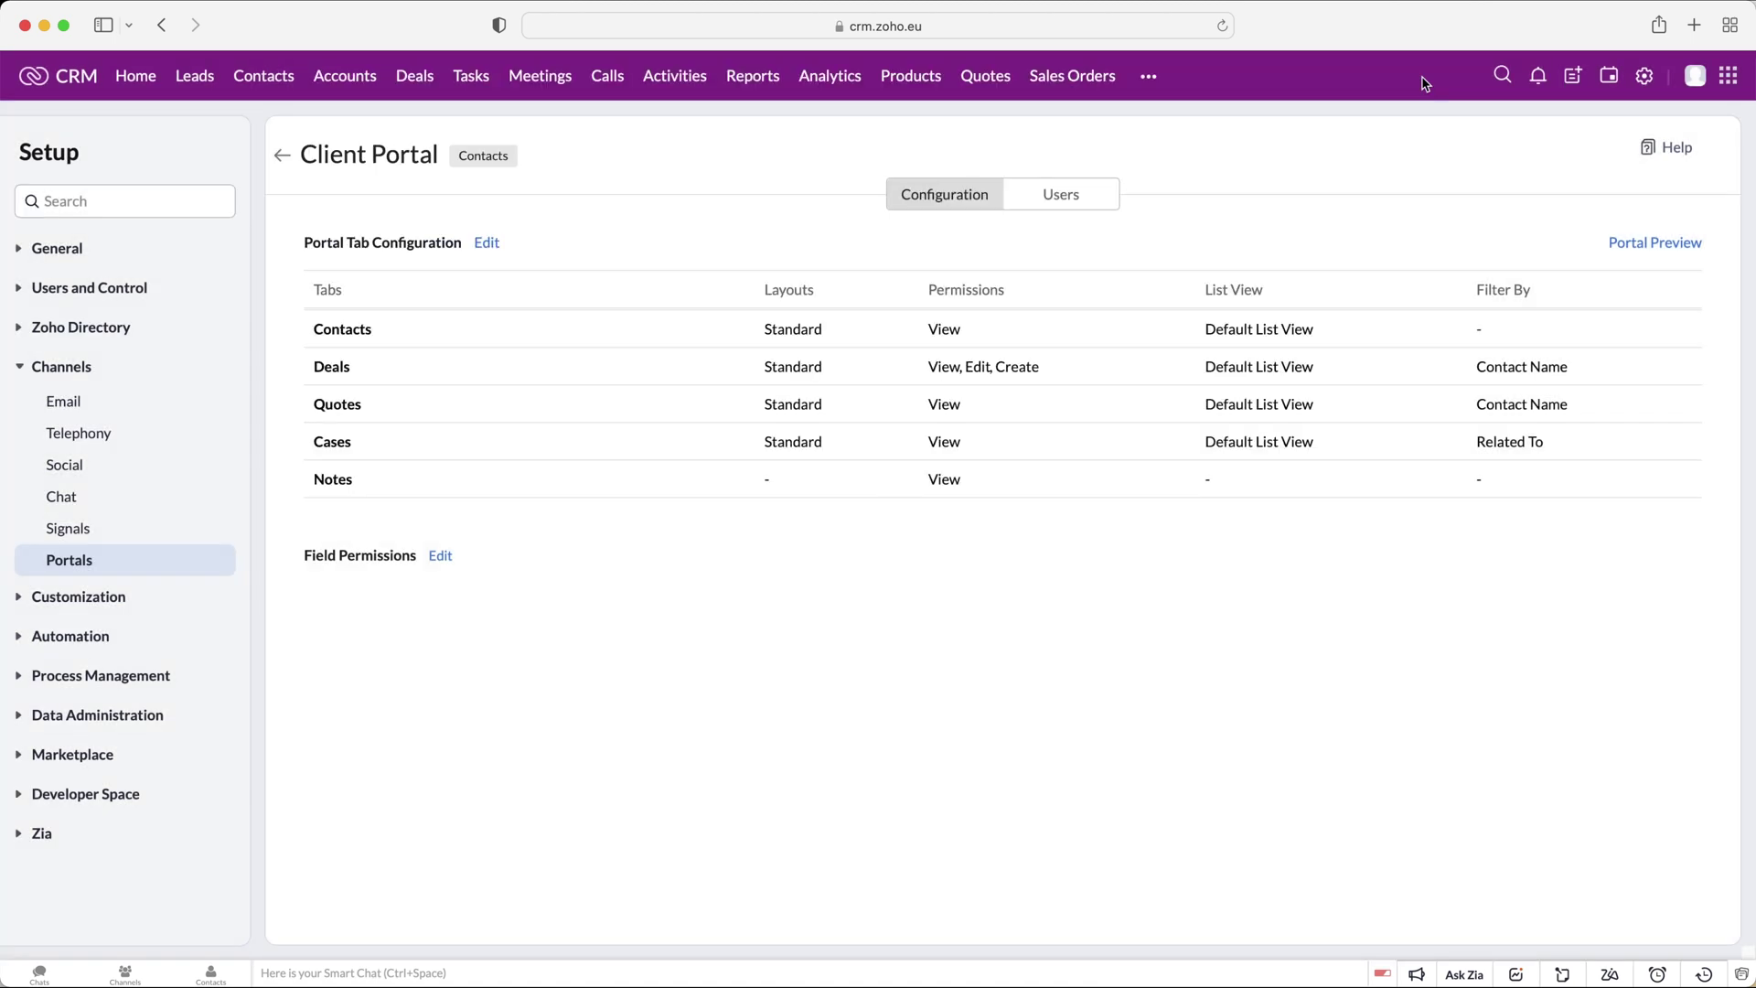
pyautogui.click(1423, 78)
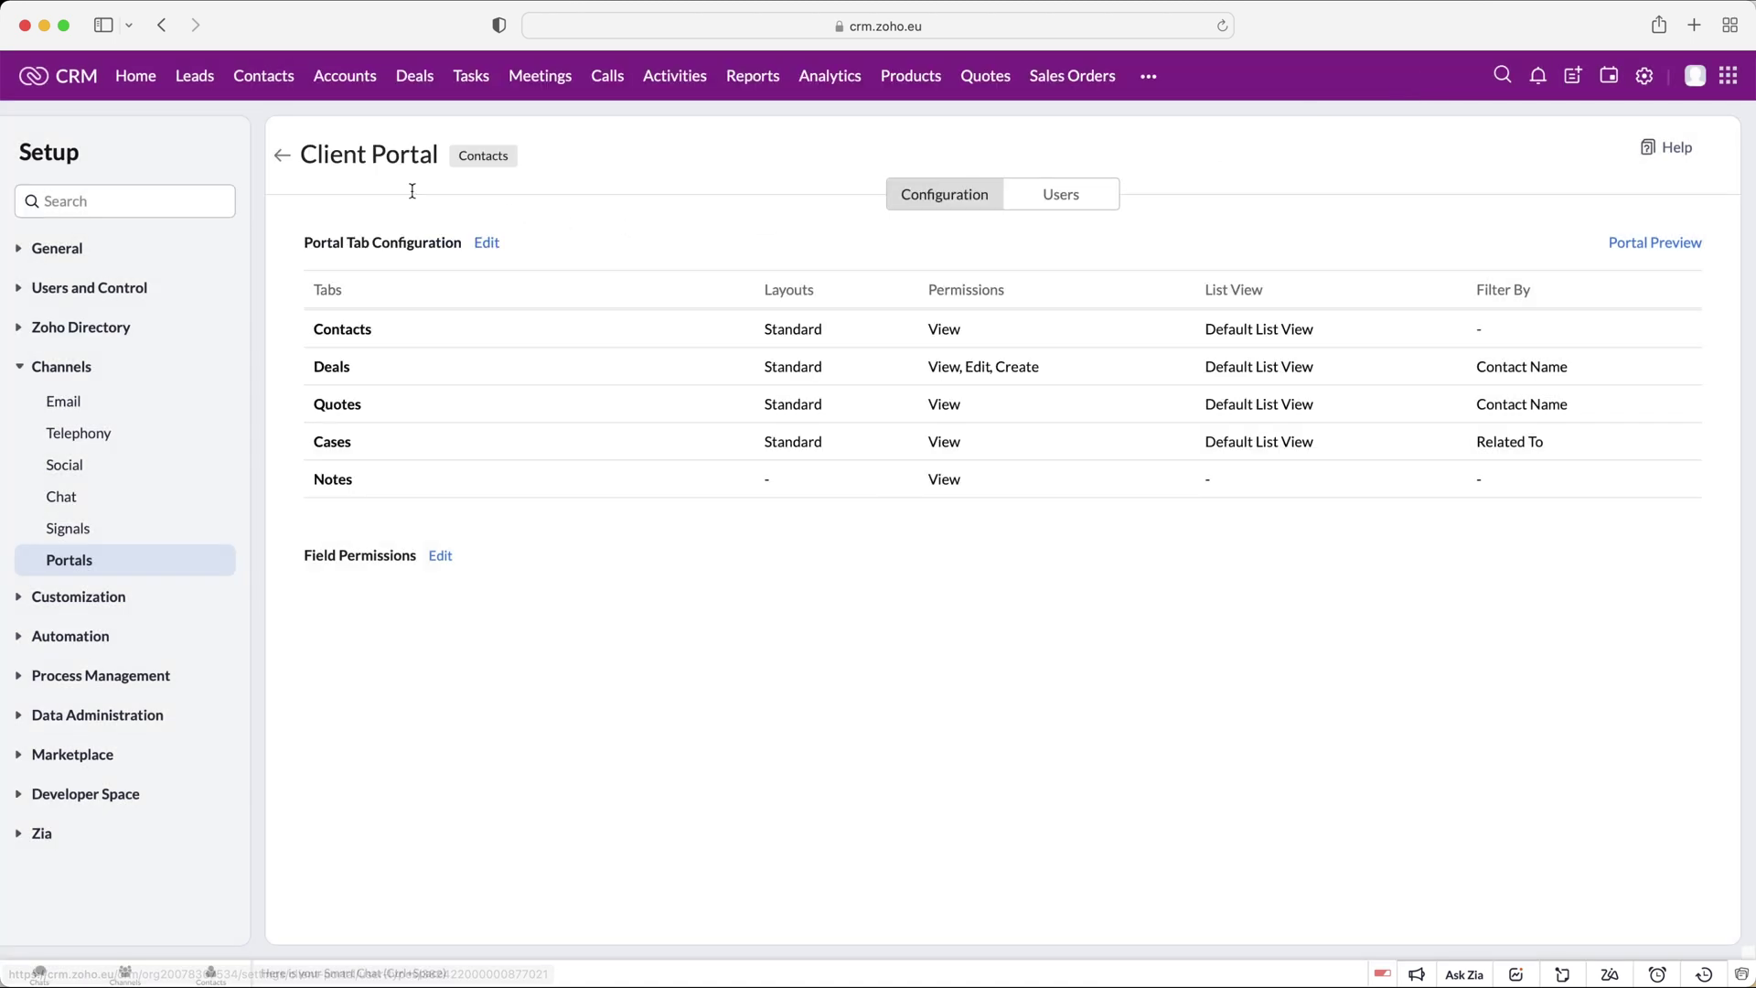
pyautogui.click(282, 155)
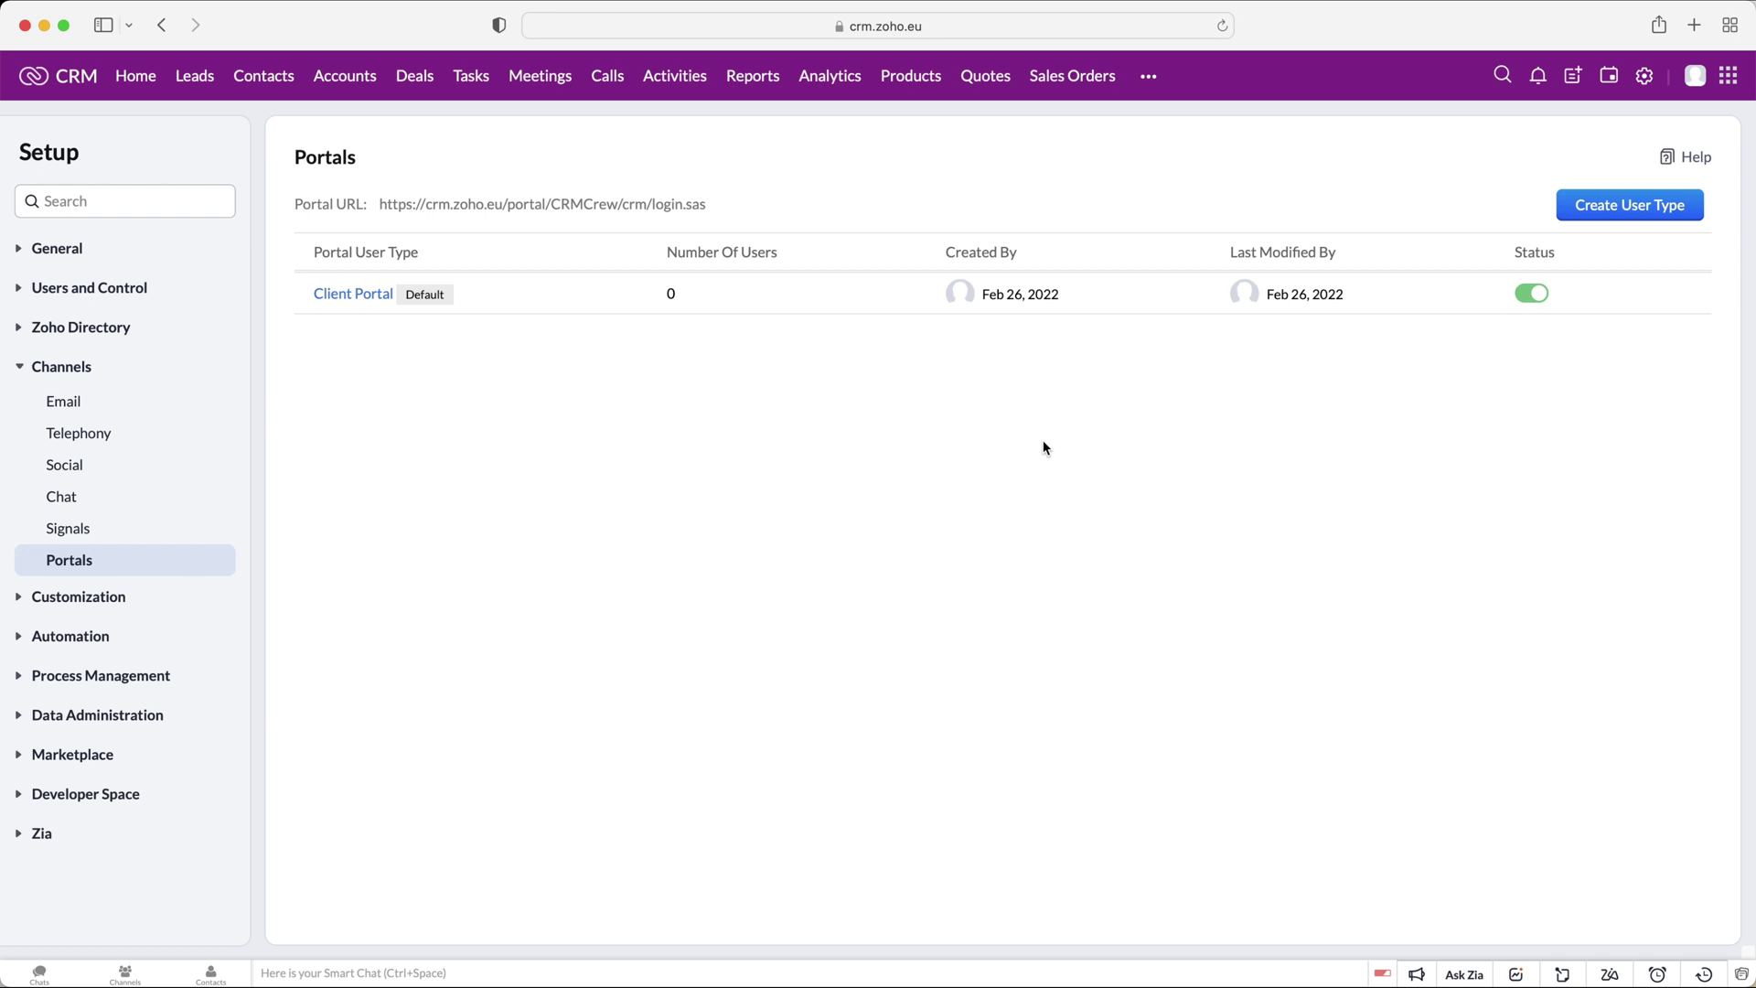
pyautogui.click(1610, 211)
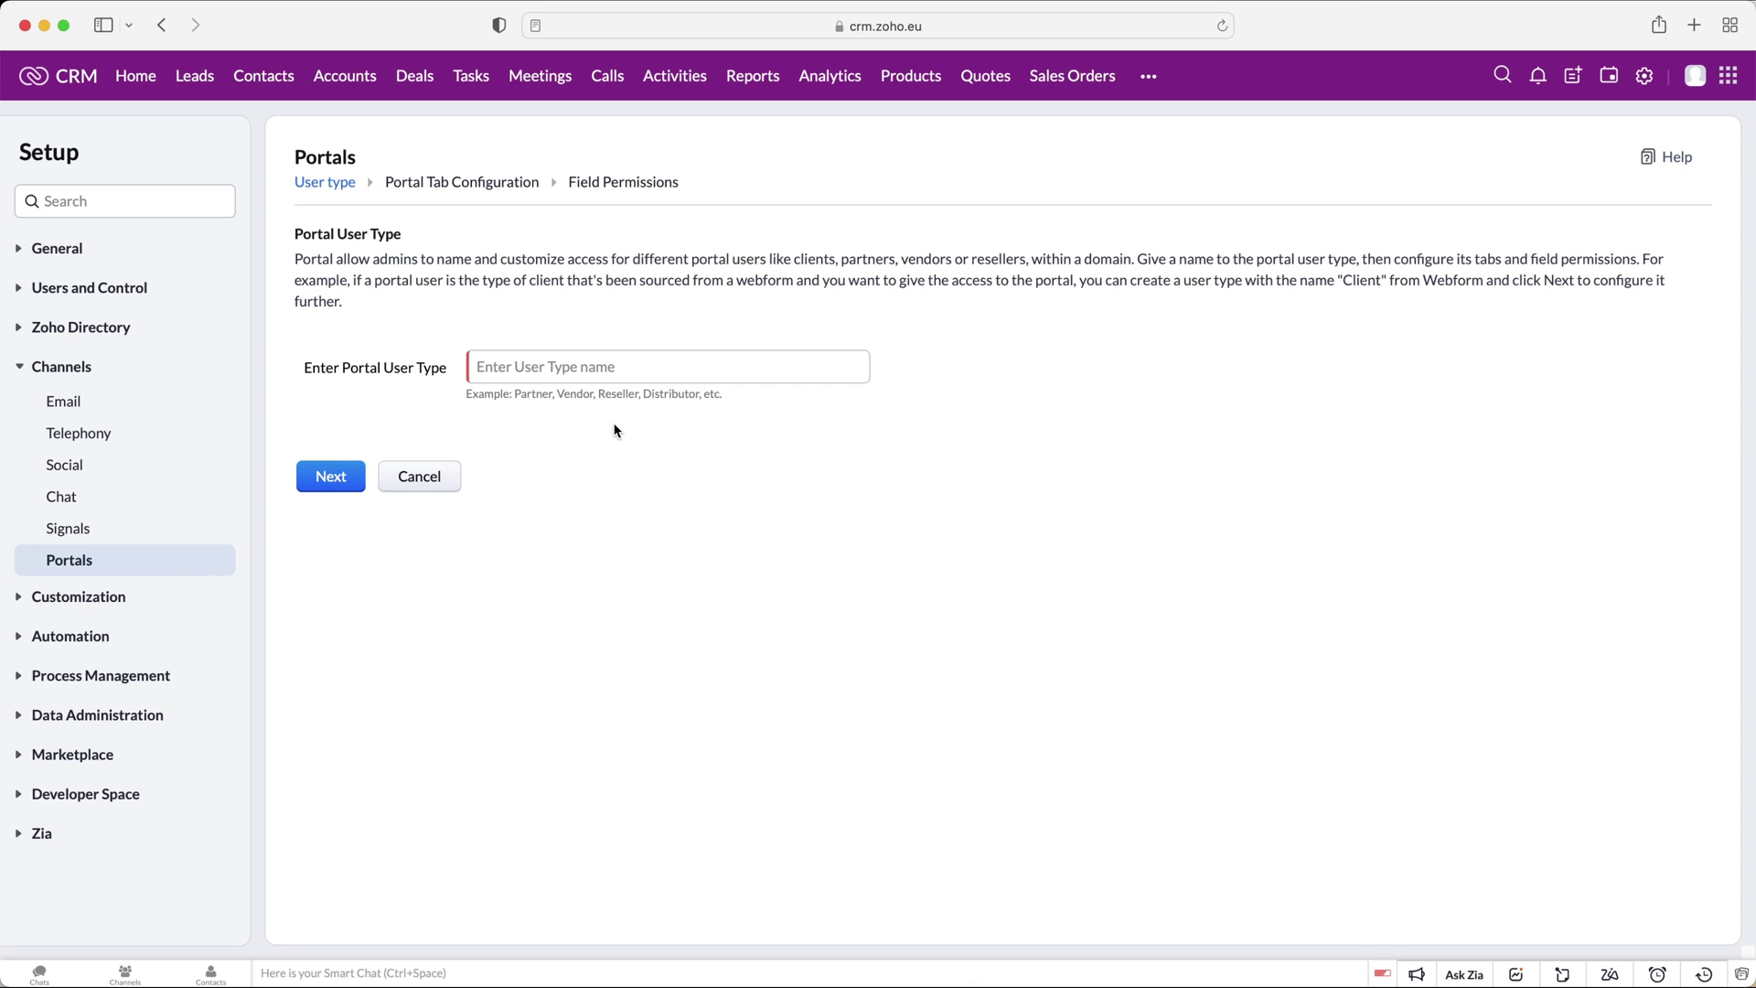
# - Name the new user type 'Affiliate' and review its Contacts-related tab configuration
pyautogui.click(630, 376)
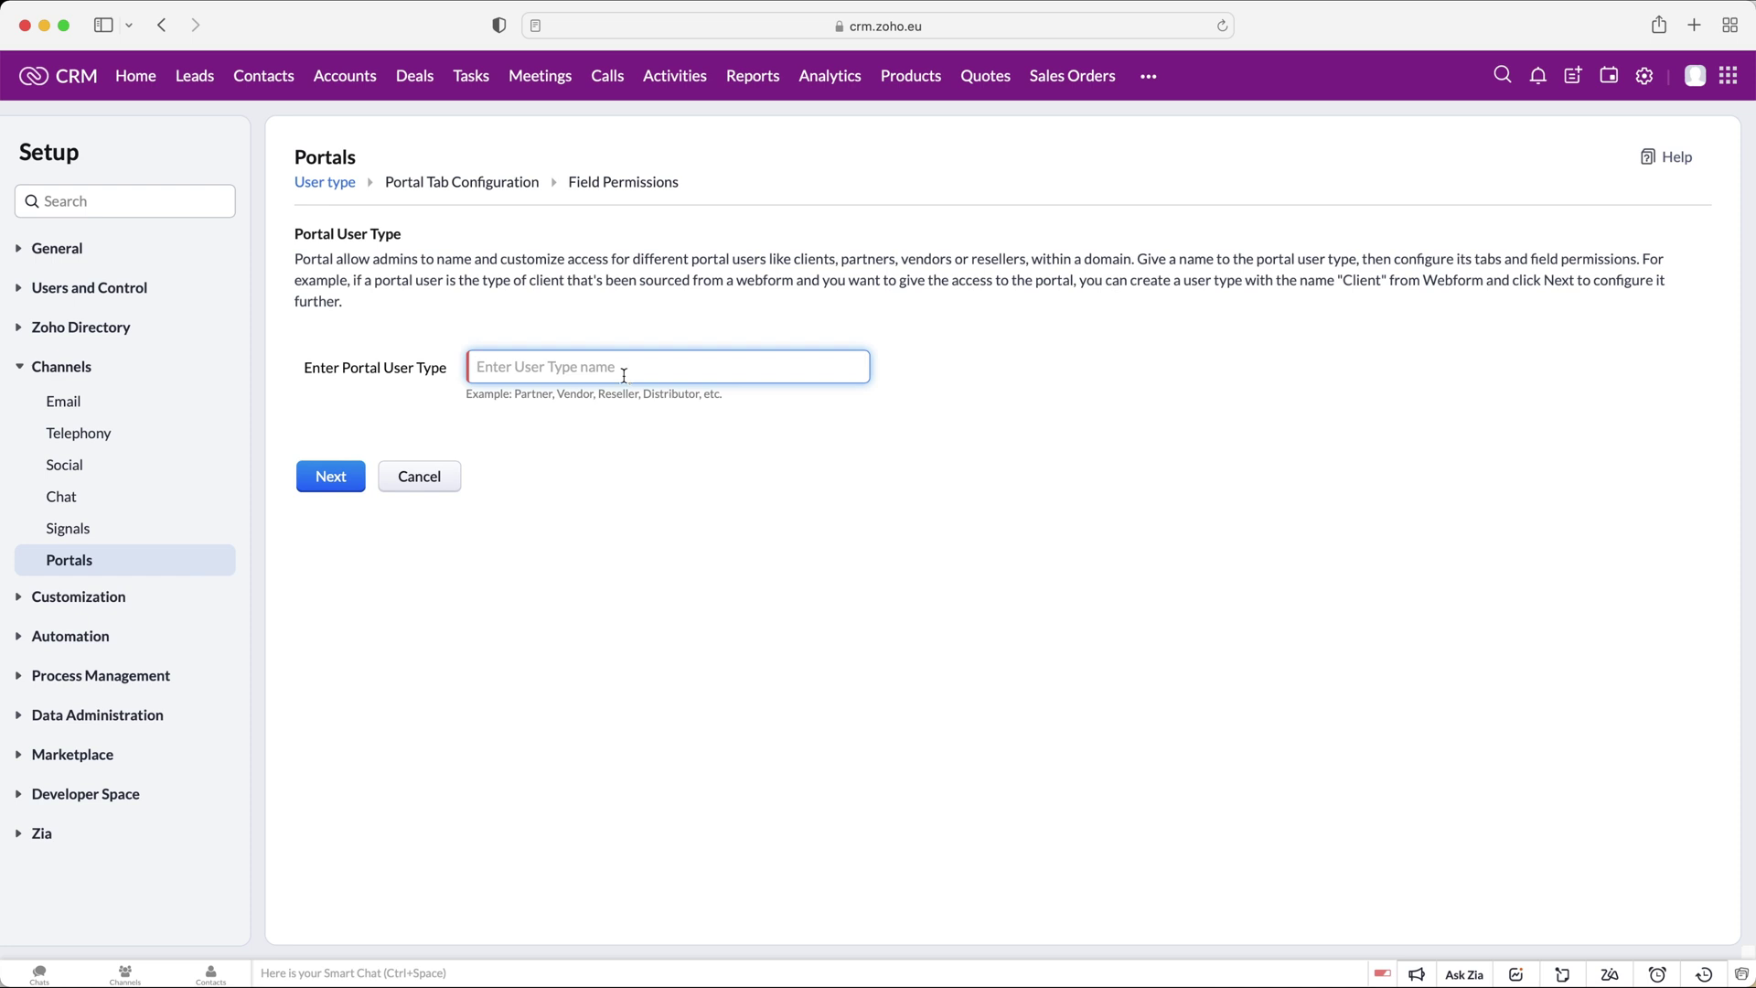
pyautogui.write('Affiliate')
pyautogui.click(348, 482)
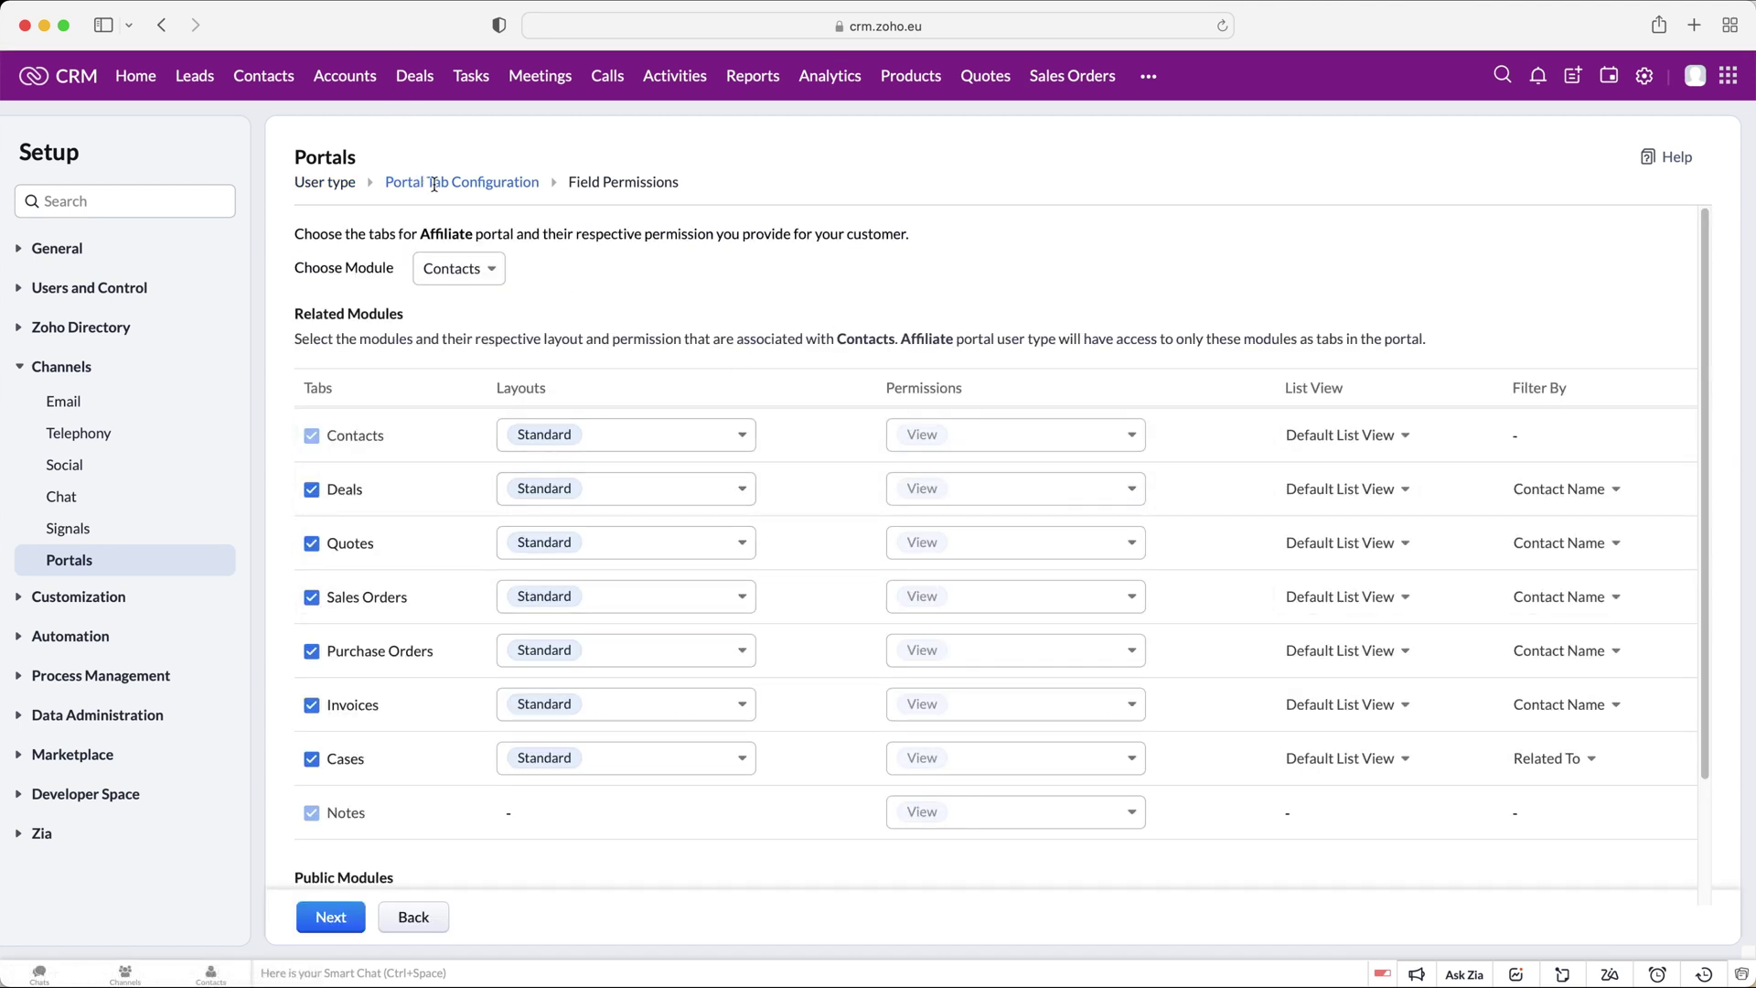
pyautogui.scroll(-3, 796, 663)
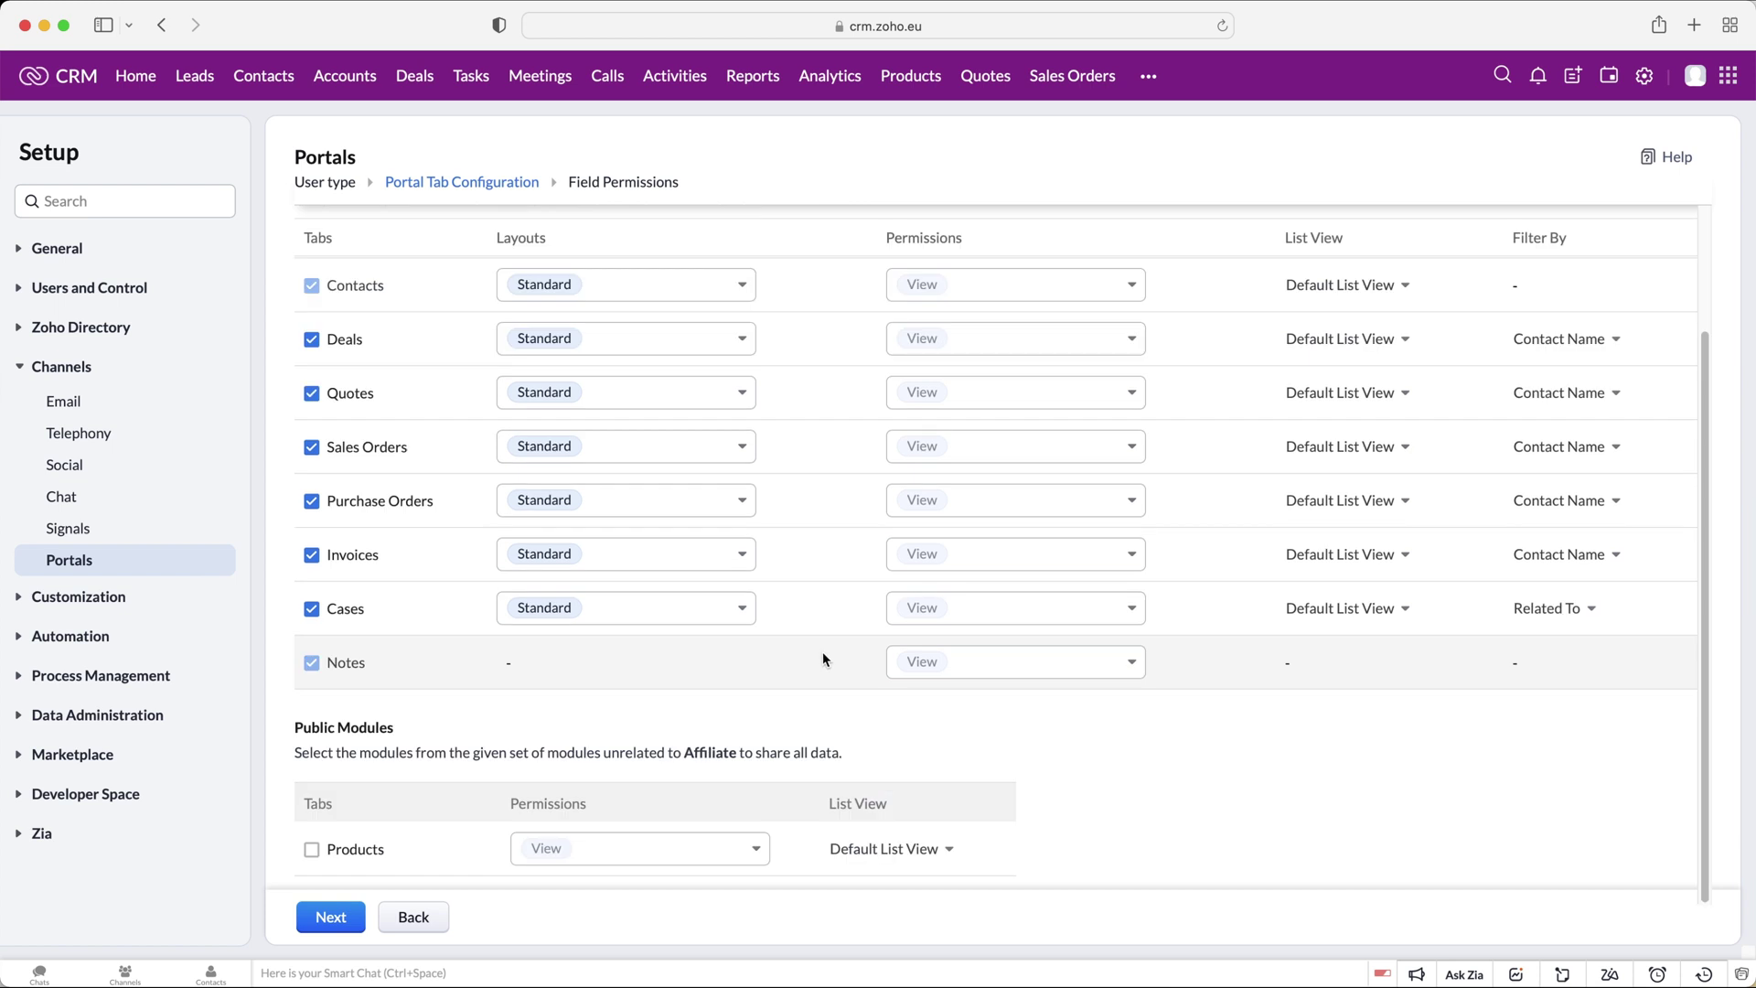
pyautogui.scroll(3, 582, 620)
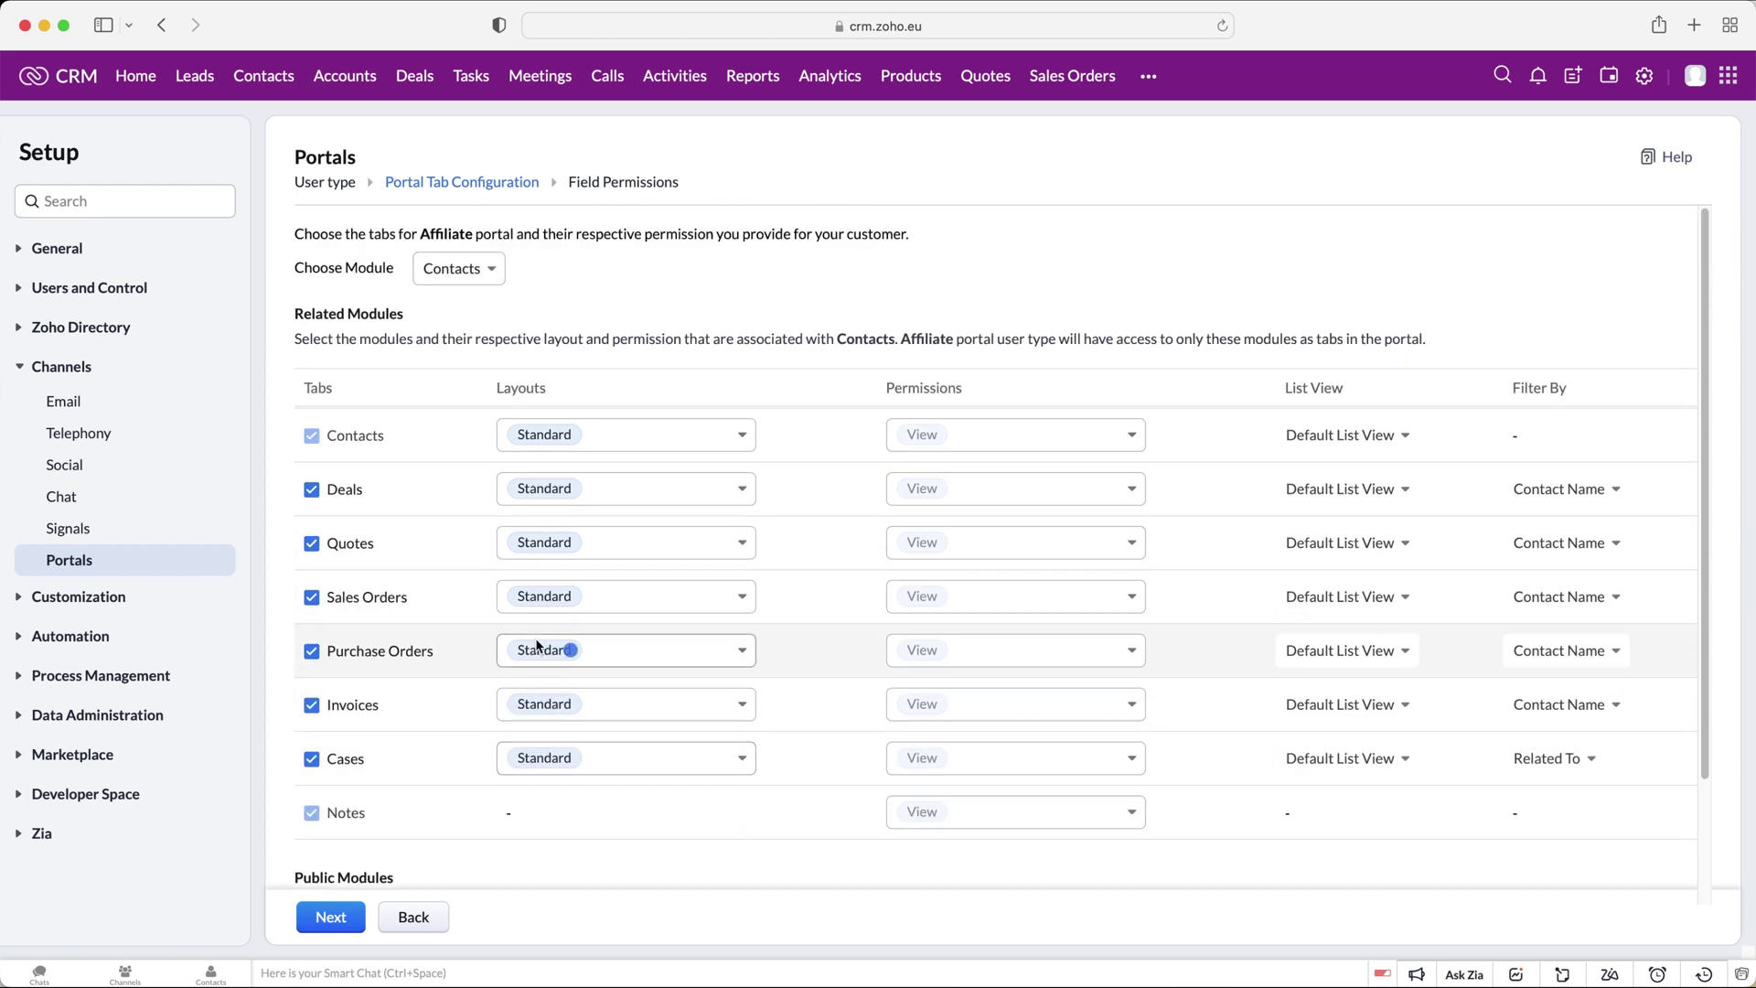
# - Try Vendors and Leads as the base module, keep Contacts, and advance to field permissions
pyautogui.click(490, 271)
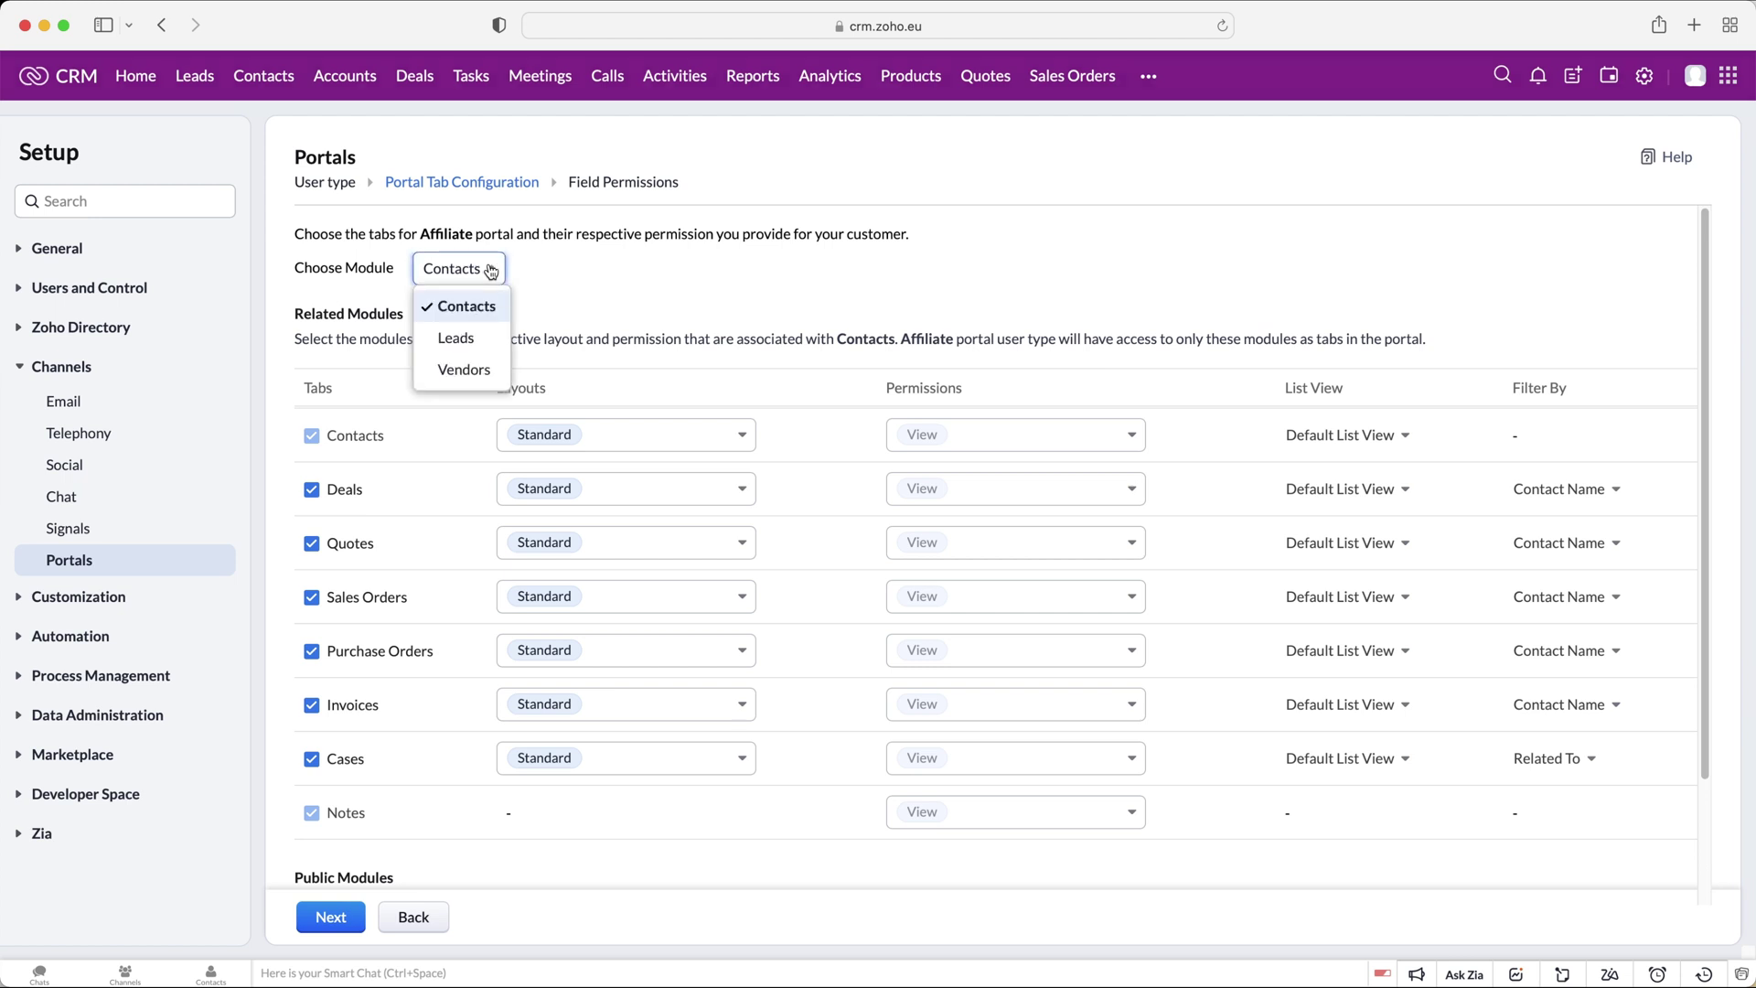
pyautogui.click(479, 370)
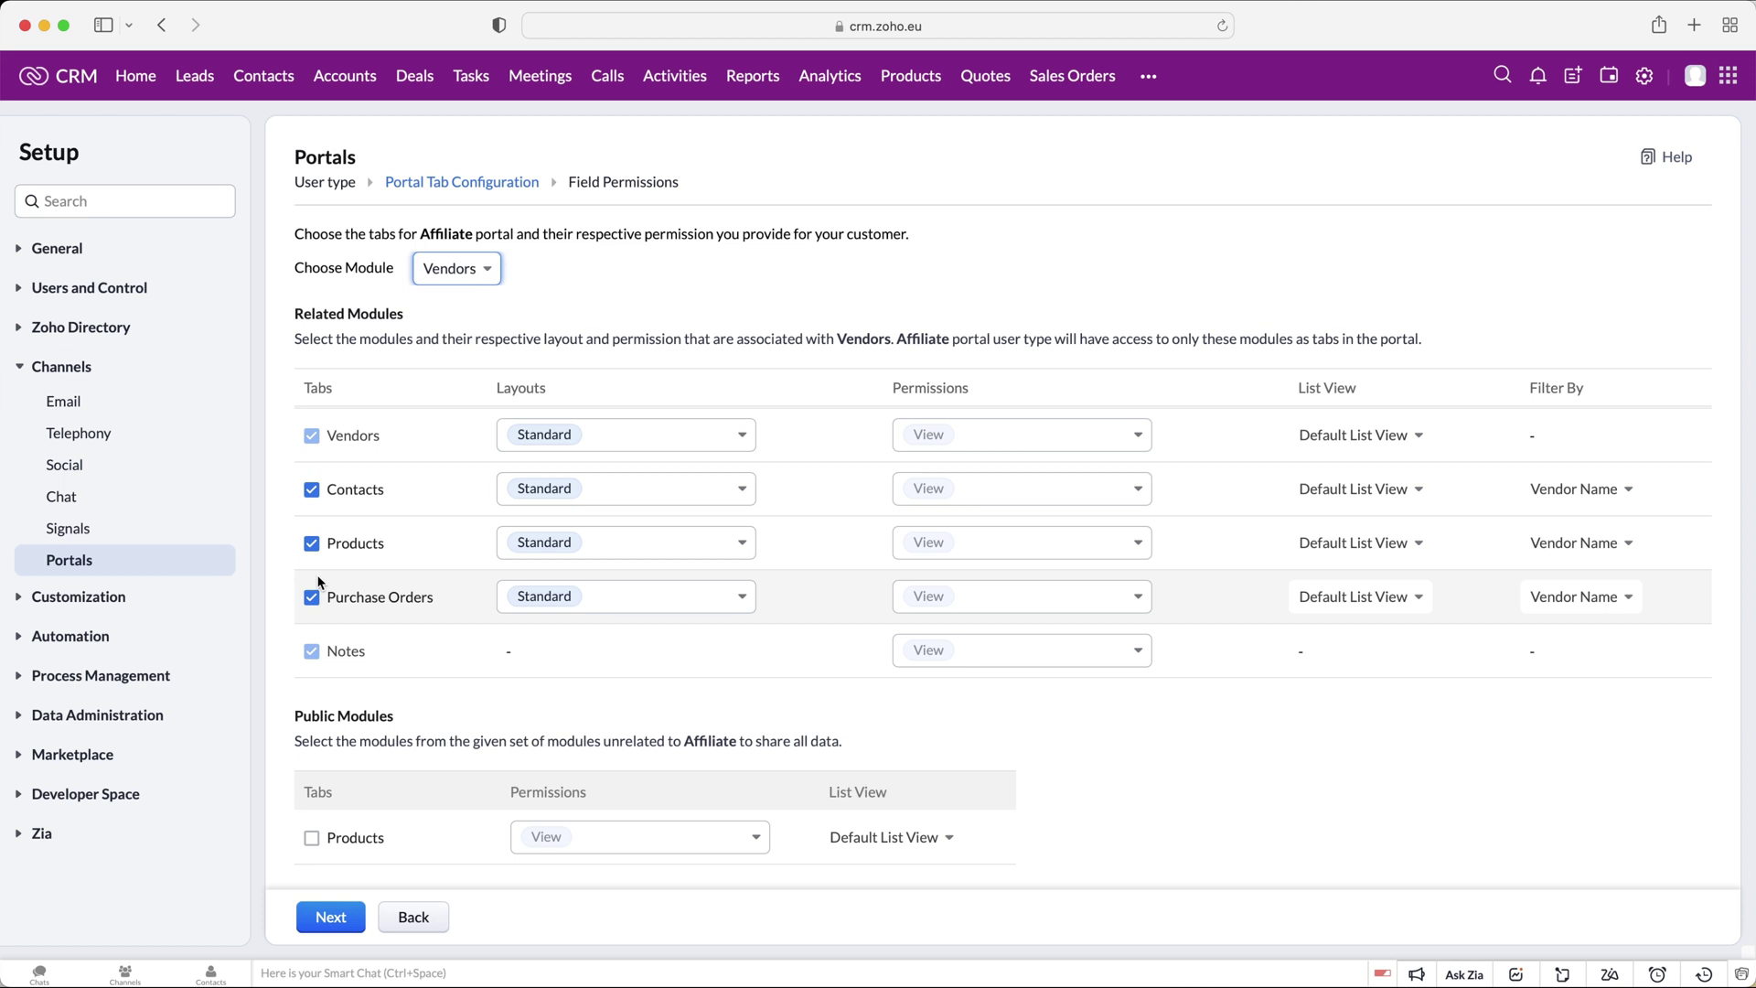
pyautogui.click(457, 269)
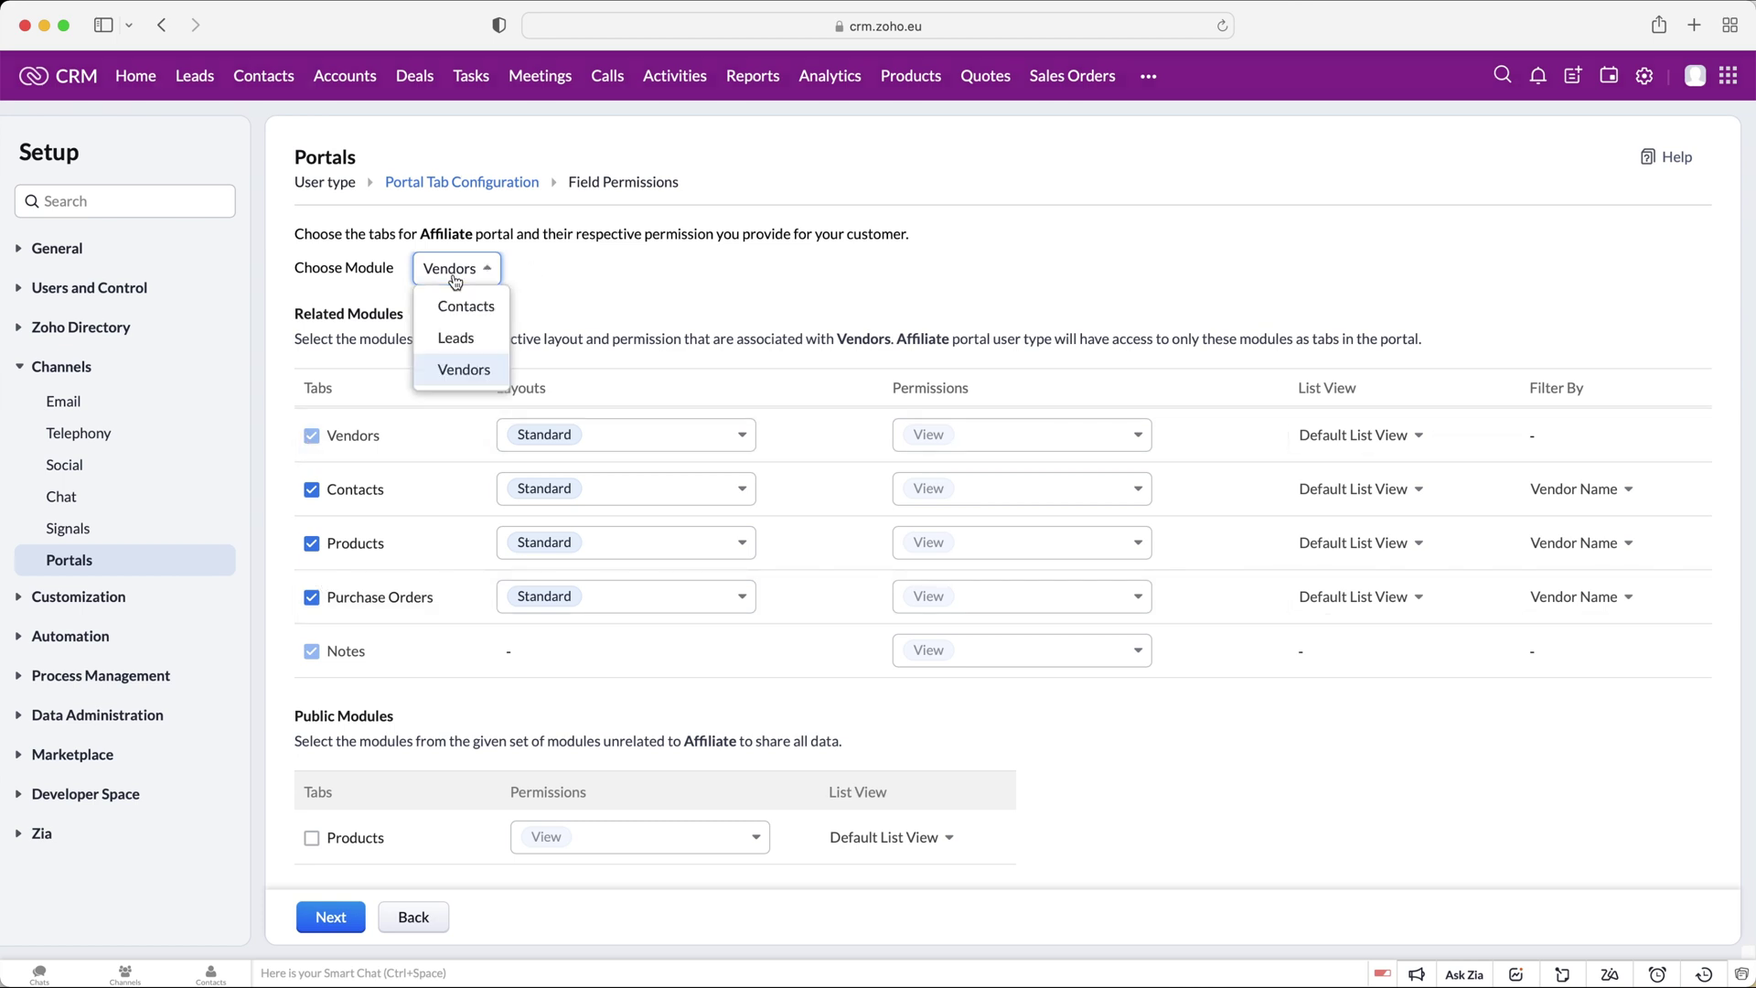
pyautogui.click(461, 338)
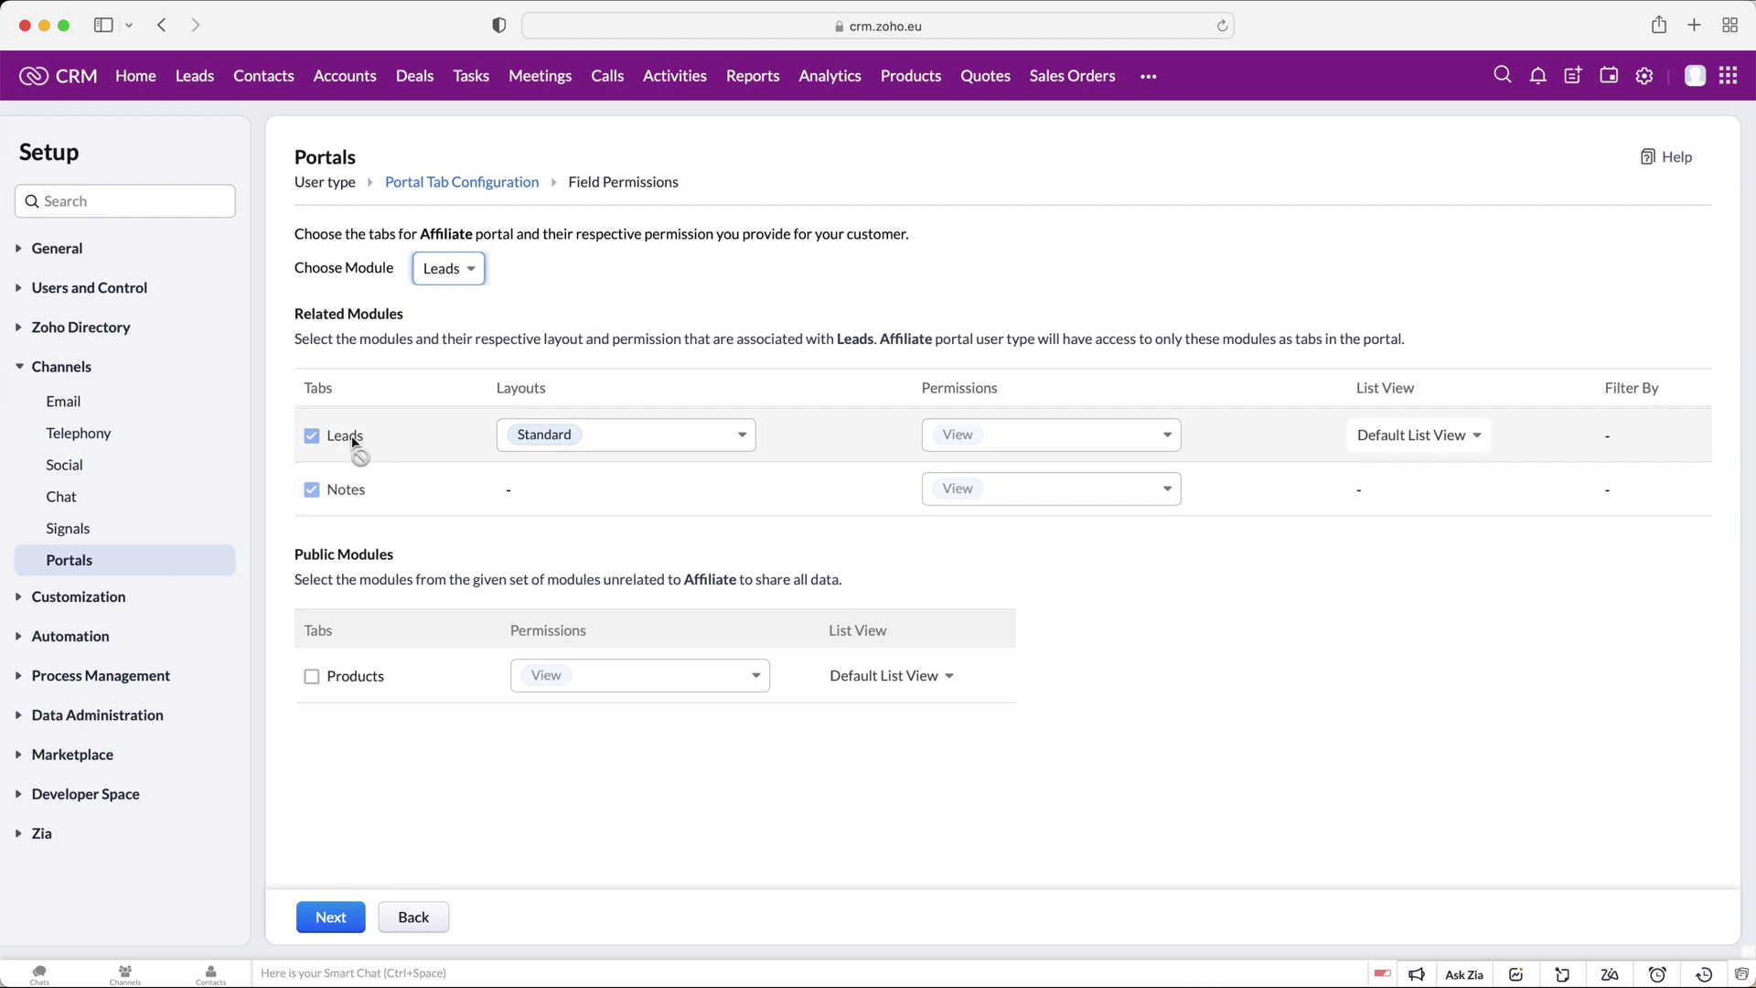
pyautogui.click(442, 278)
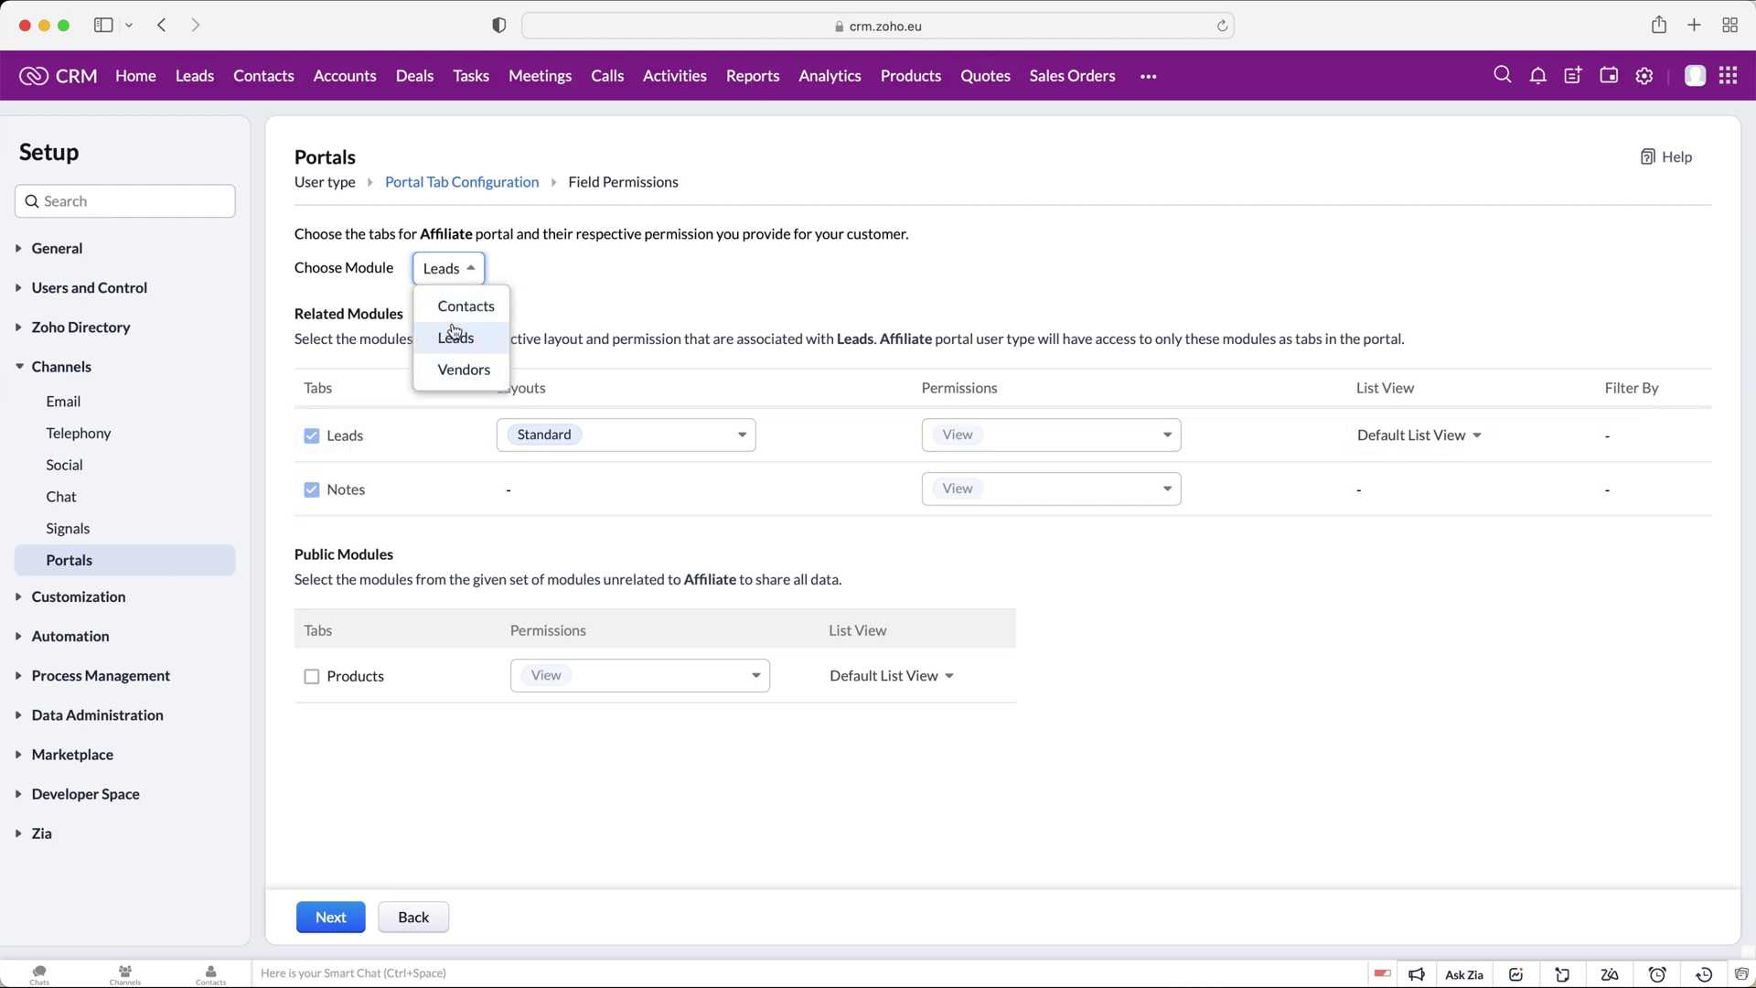
pyautogui.click(462, 307)
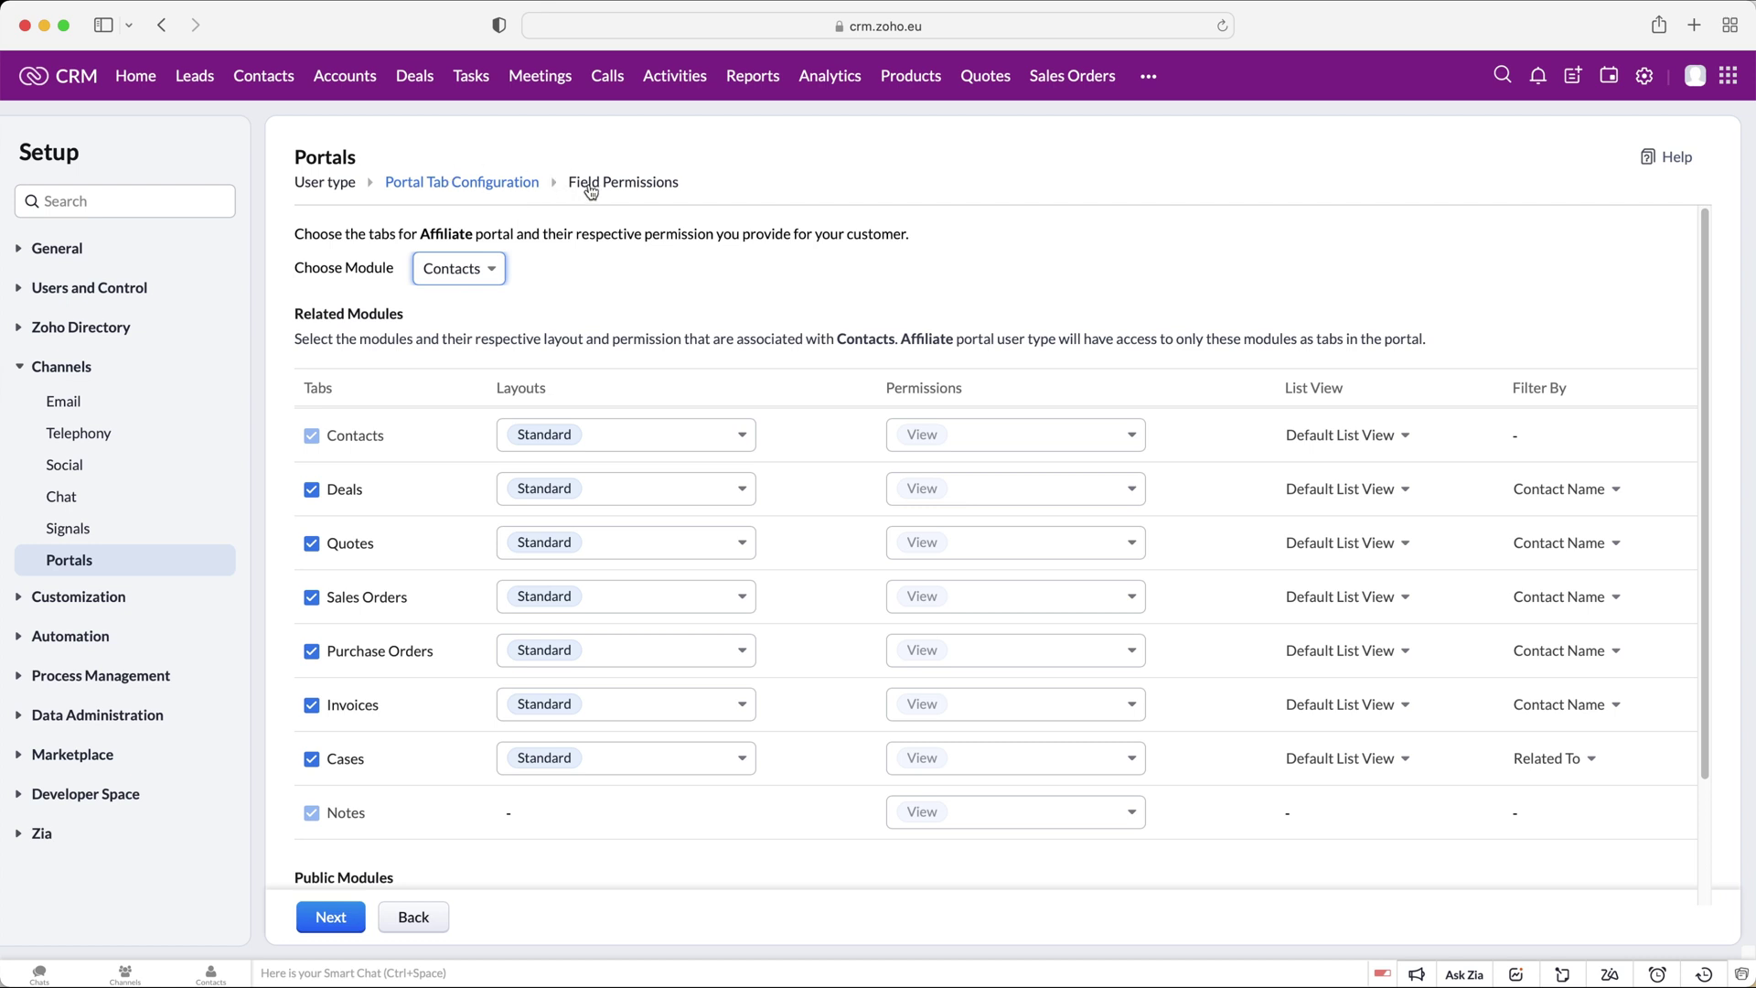
pyautogui.click(330, 917)
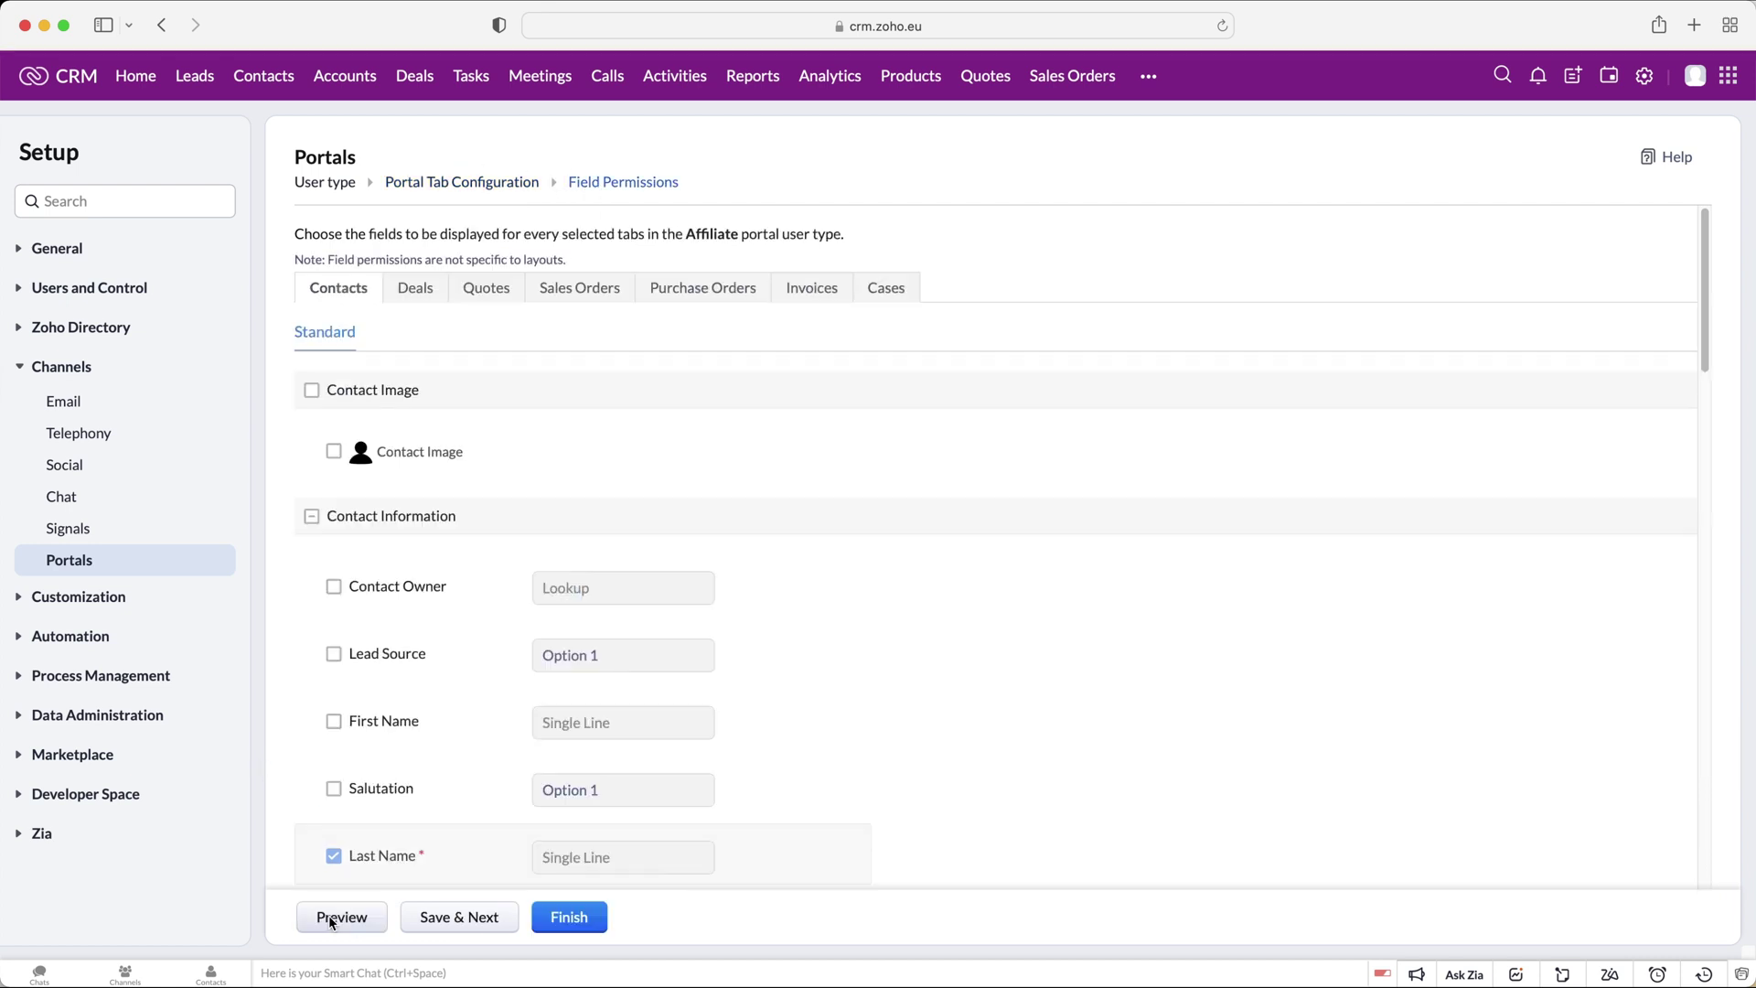
# - Finish the Affiliate user type, confirm its Users tab is empty, and return to Portals
pyautogui.click(568, 918)
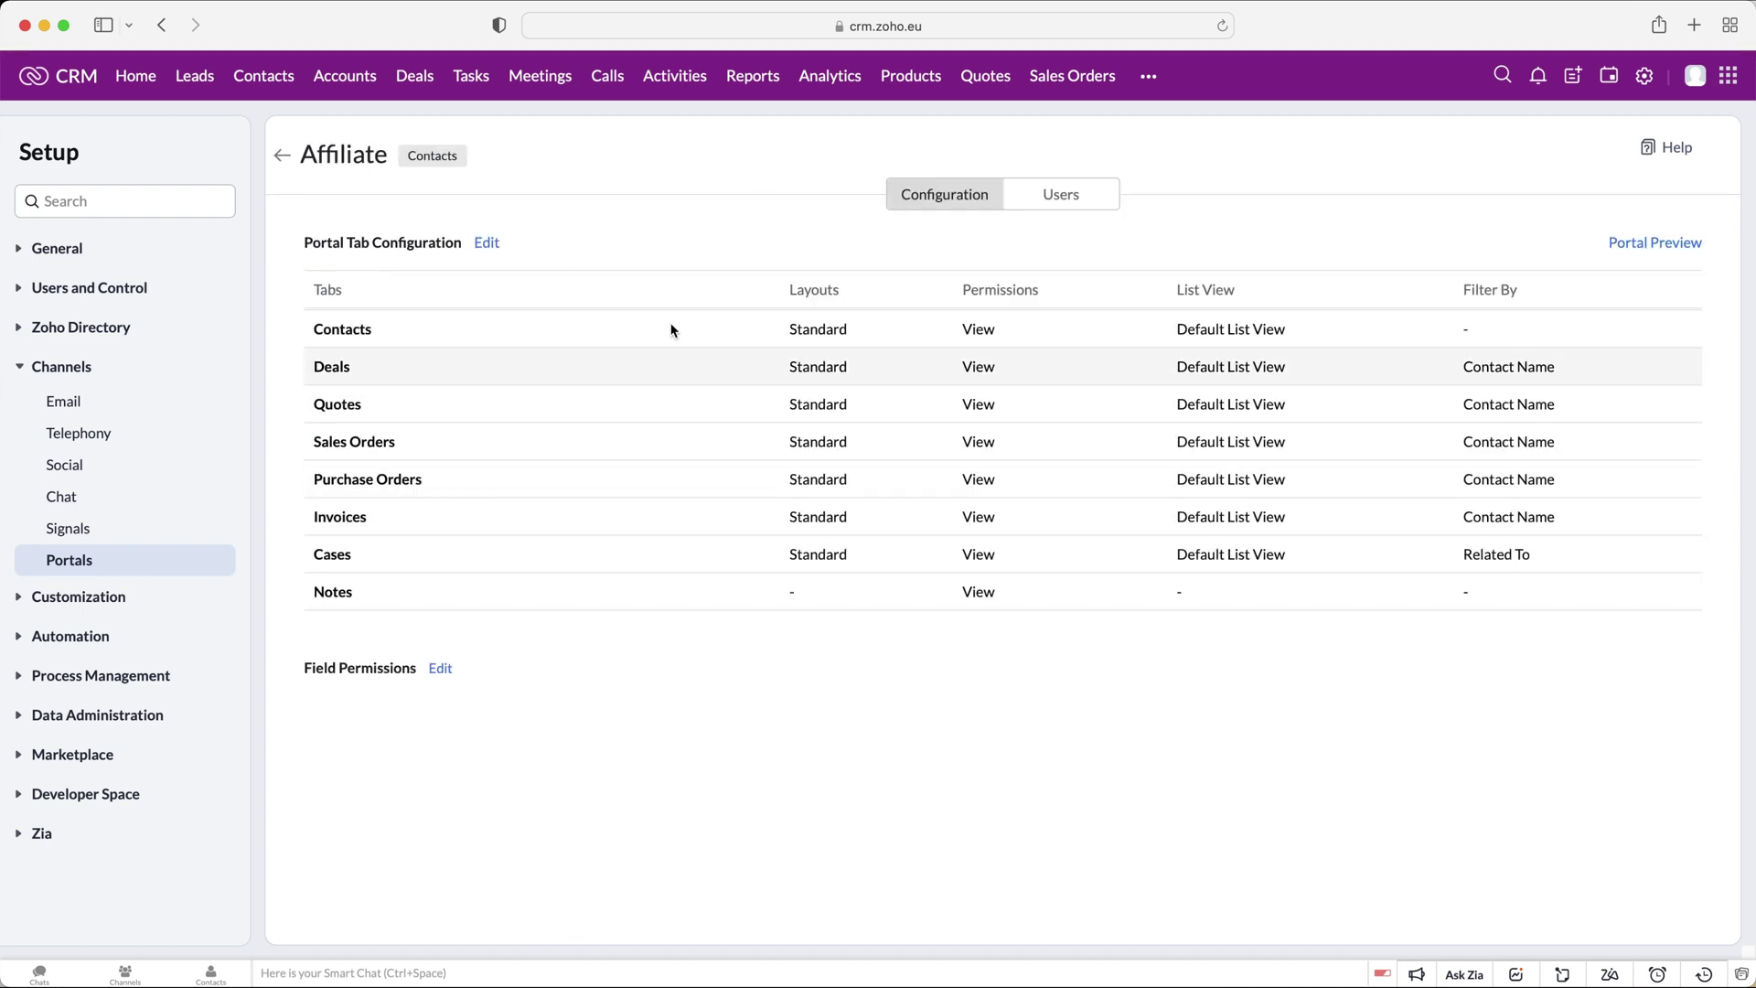
pyautogui.click(1059, 193)
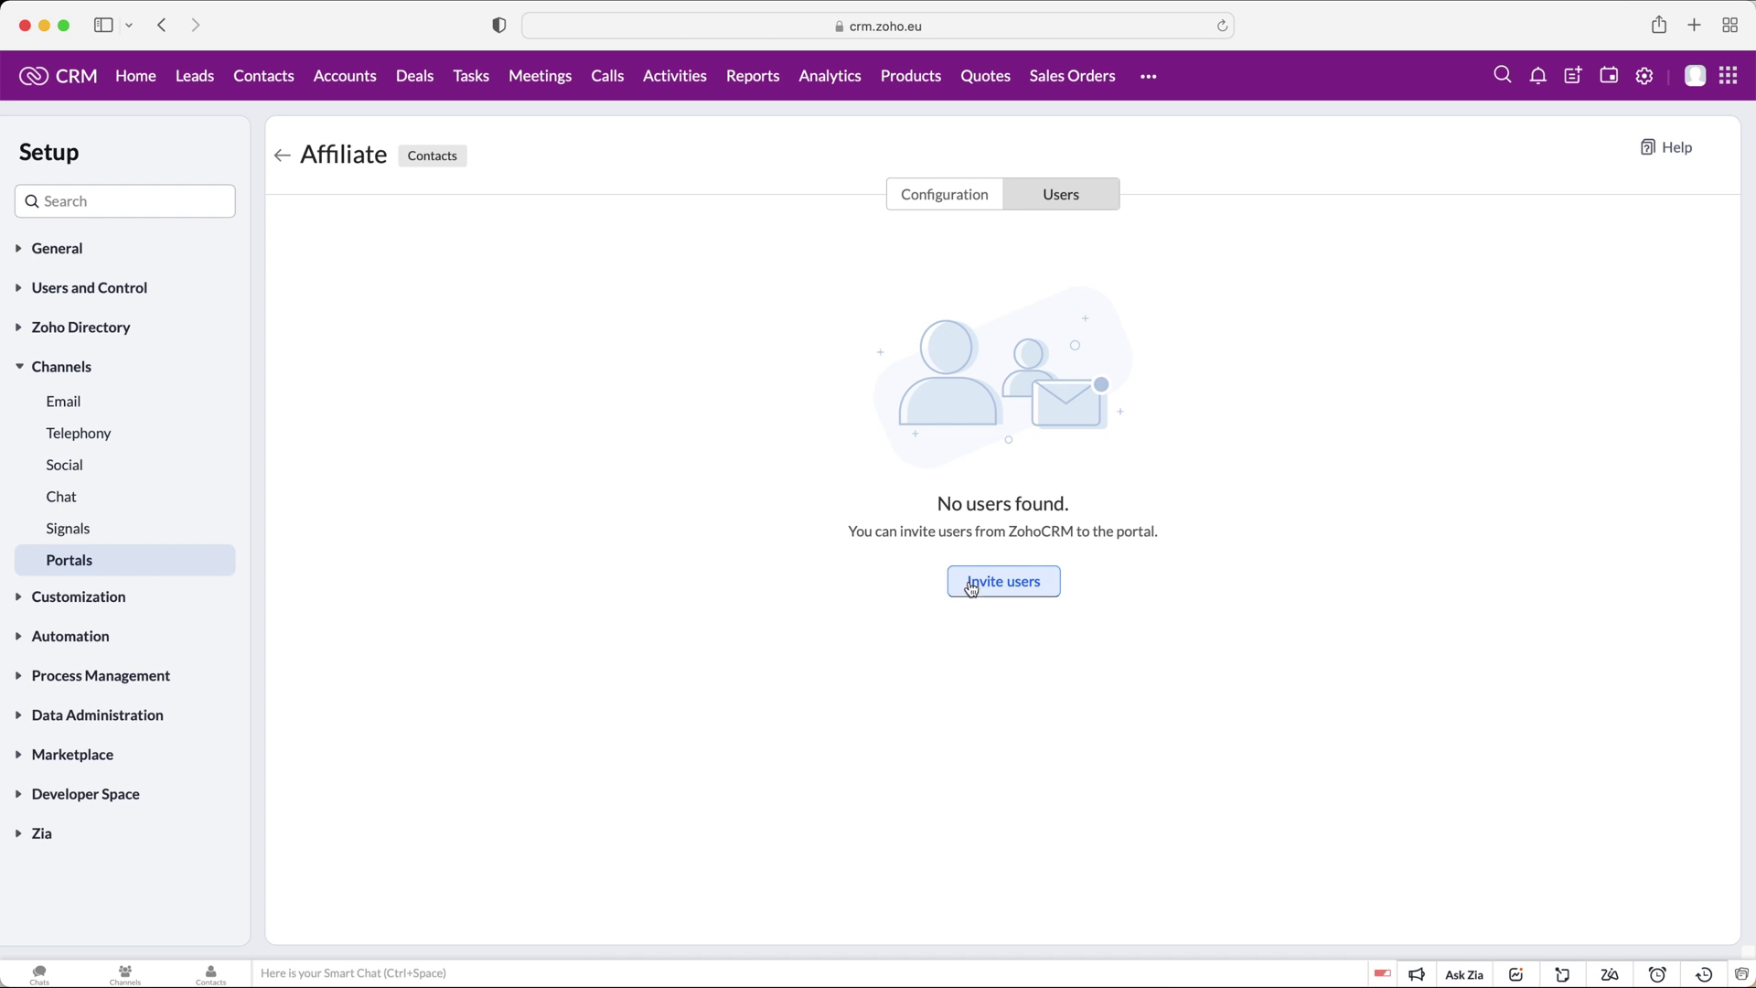
pyautogui.click(279, 155)
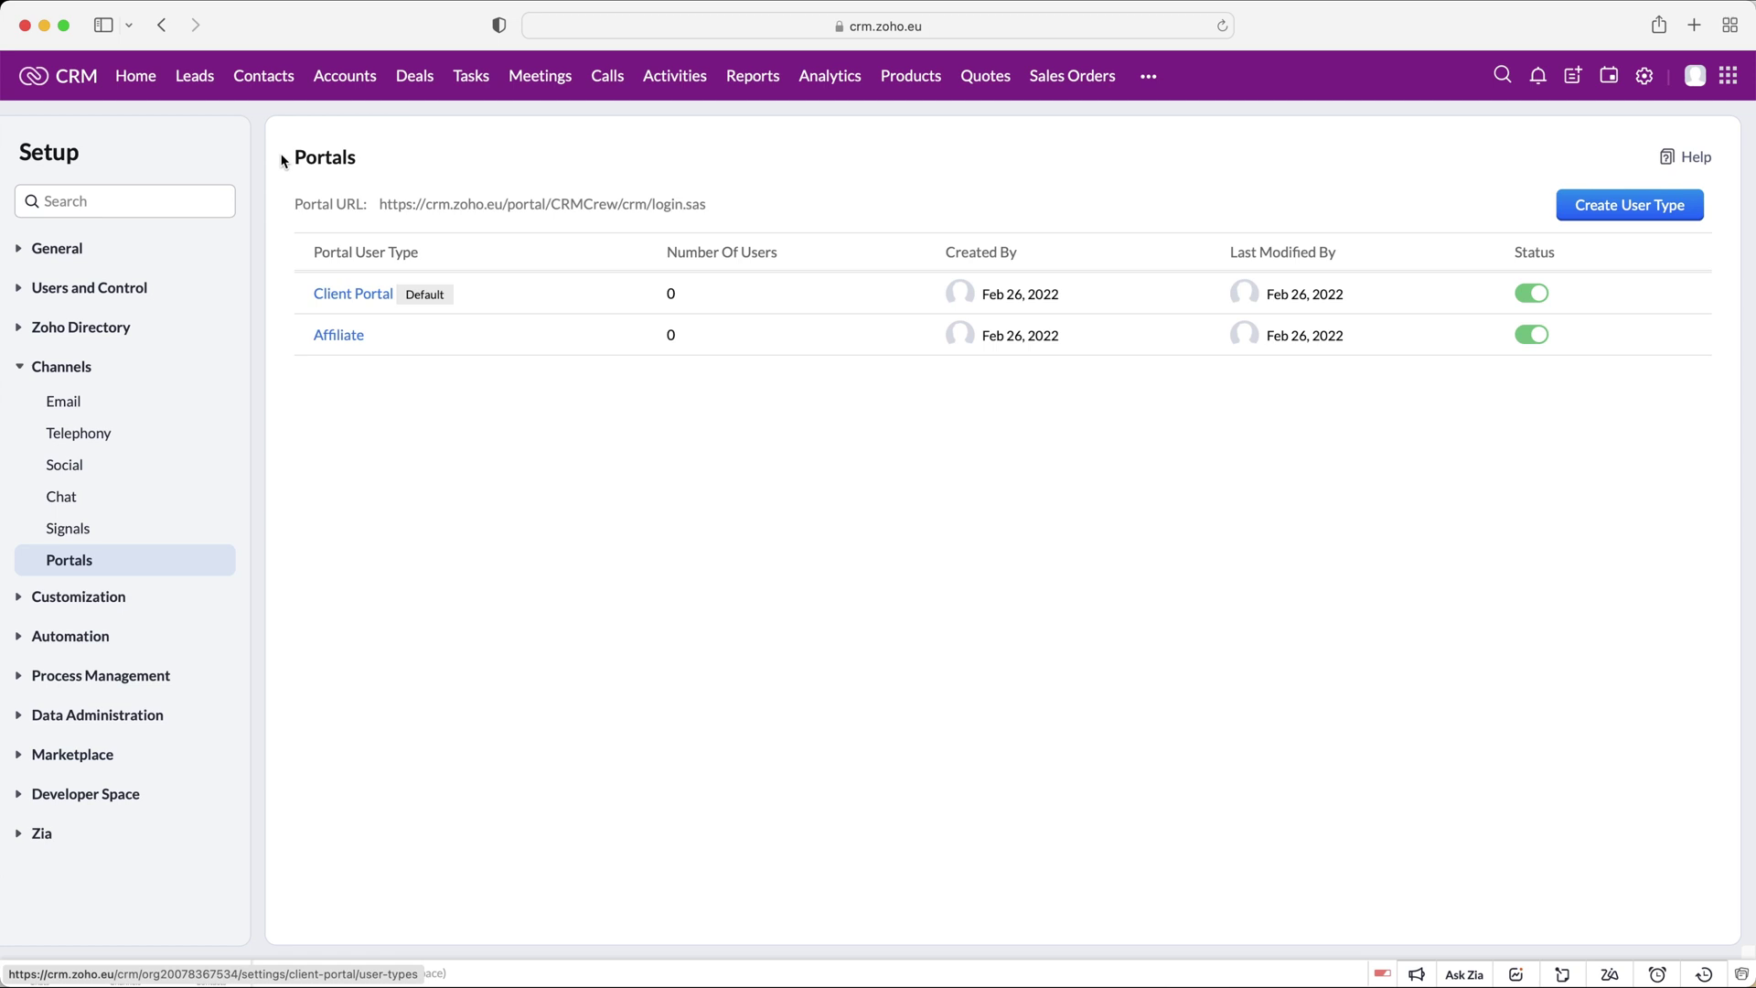
# - Change the Client Portal title to 'Vendors', confirm it, and return to the Portals list
pyautogui.click(359, 295)
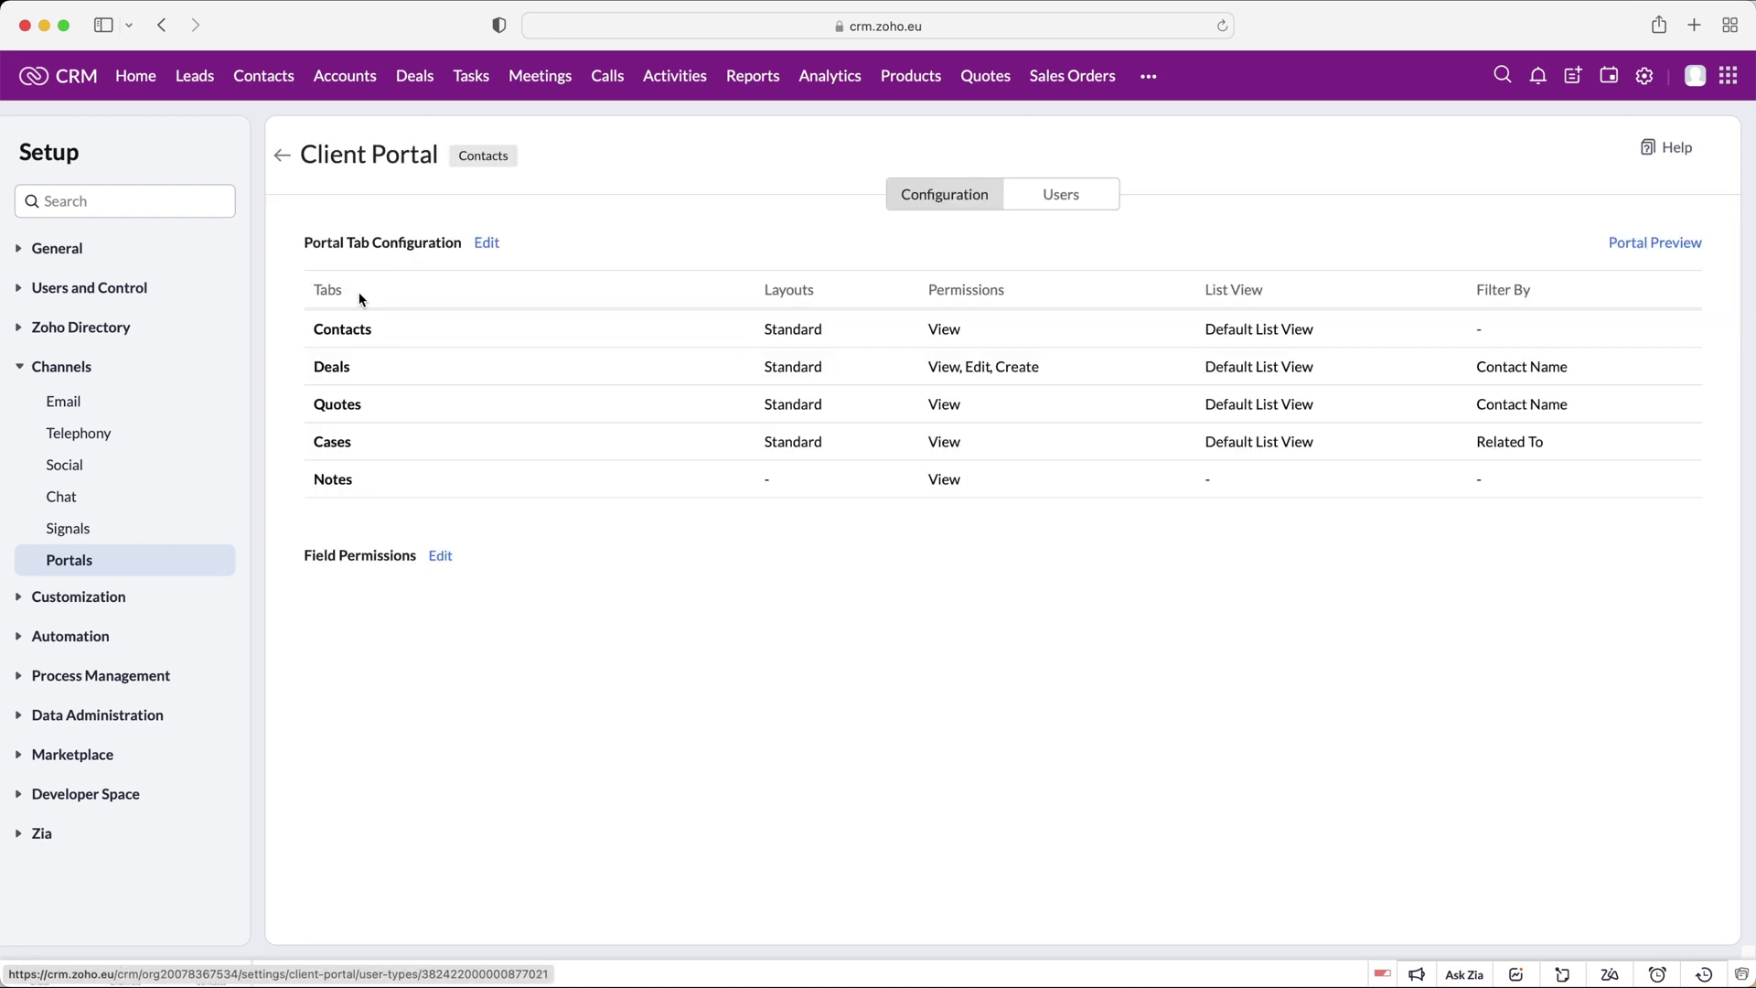
pyautogui.click(373, 155)
pyautogui.tripleClick(474, 157)
pyautogui.write('Vendors')
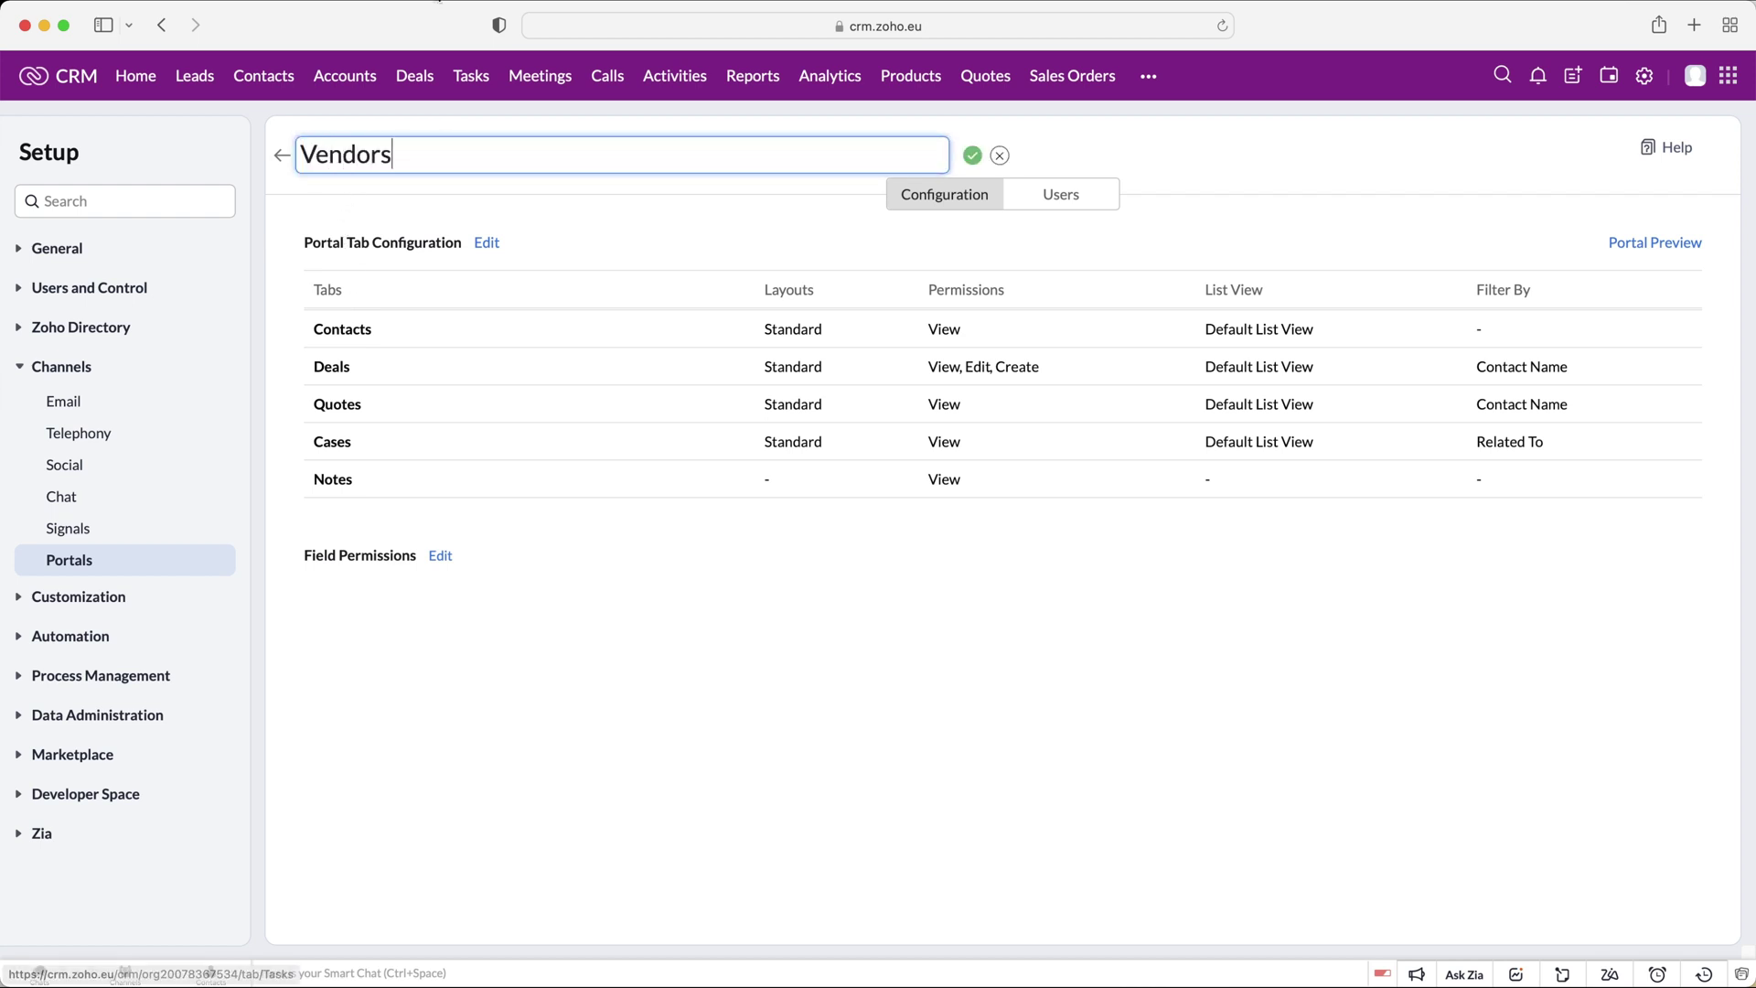
pyautogui.click(972, 155)
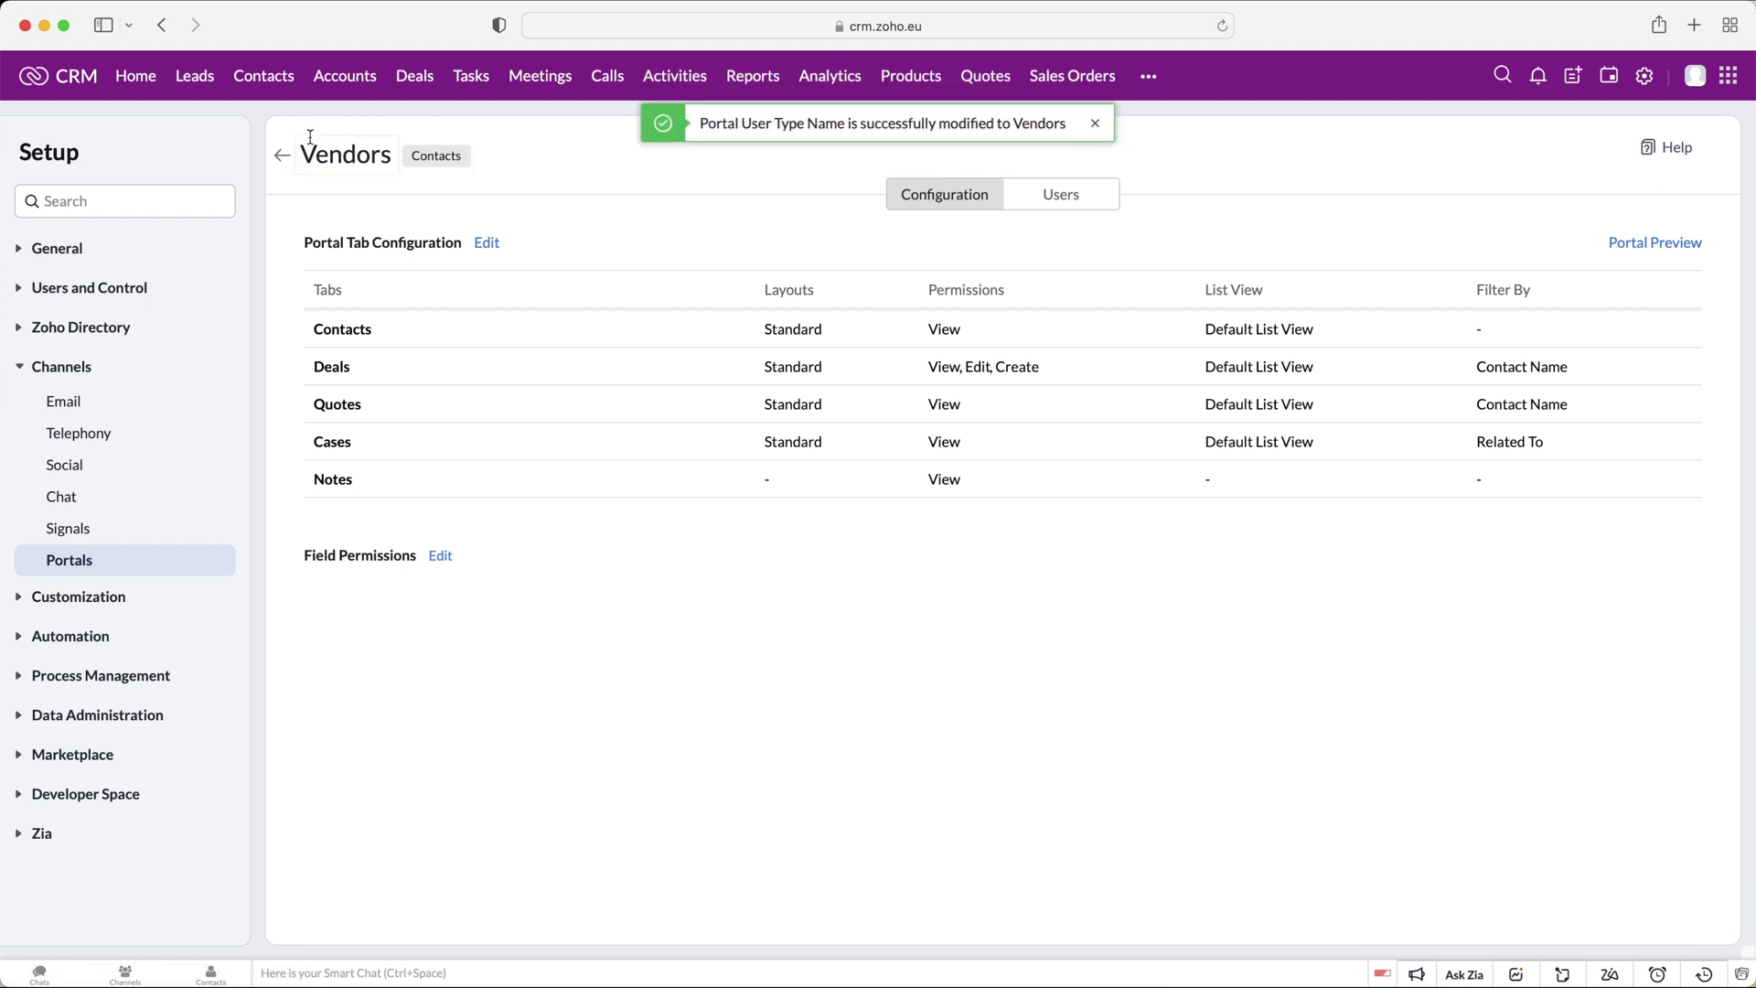
pyautogui.click(281, 156)
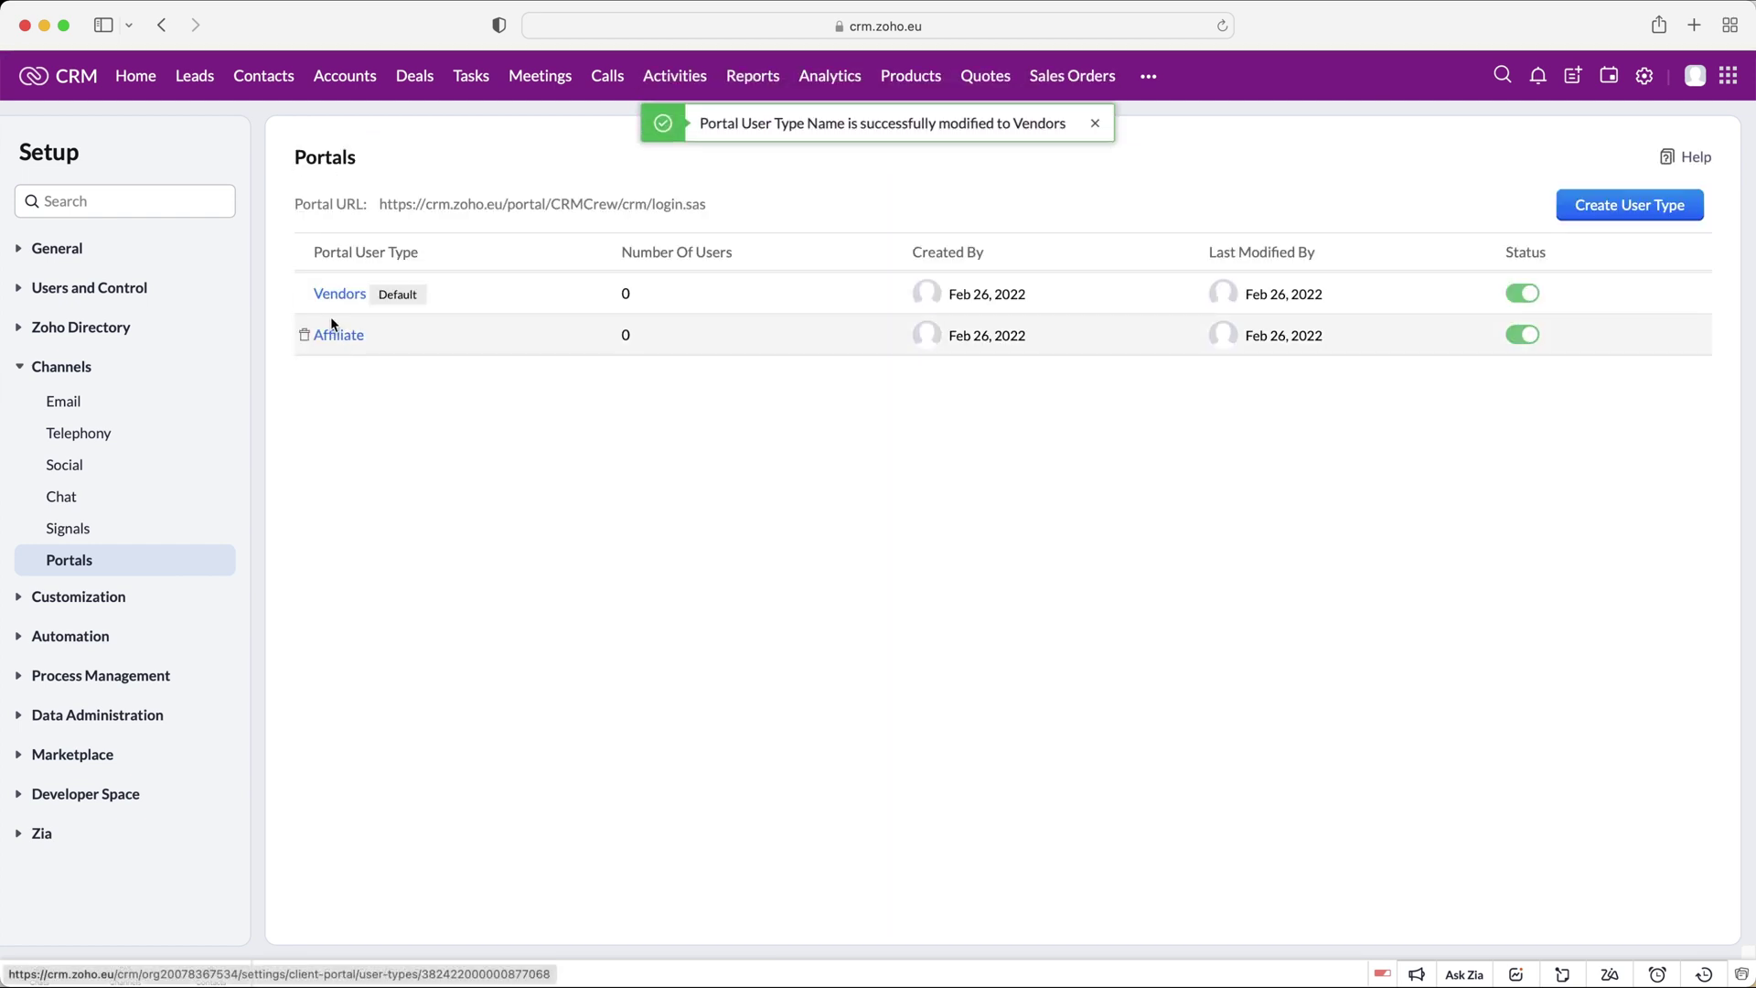